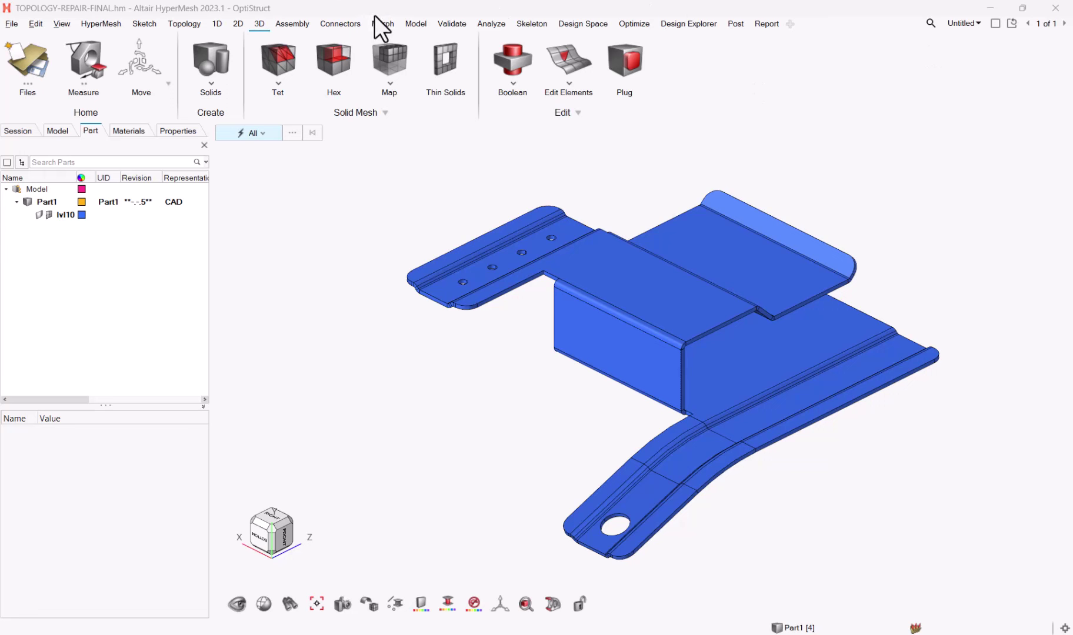
Show the Assembly ribbon tools and restrict the entity selection filter to Surfaces
{"action": "left_click", "coordinate": [299, 23]}
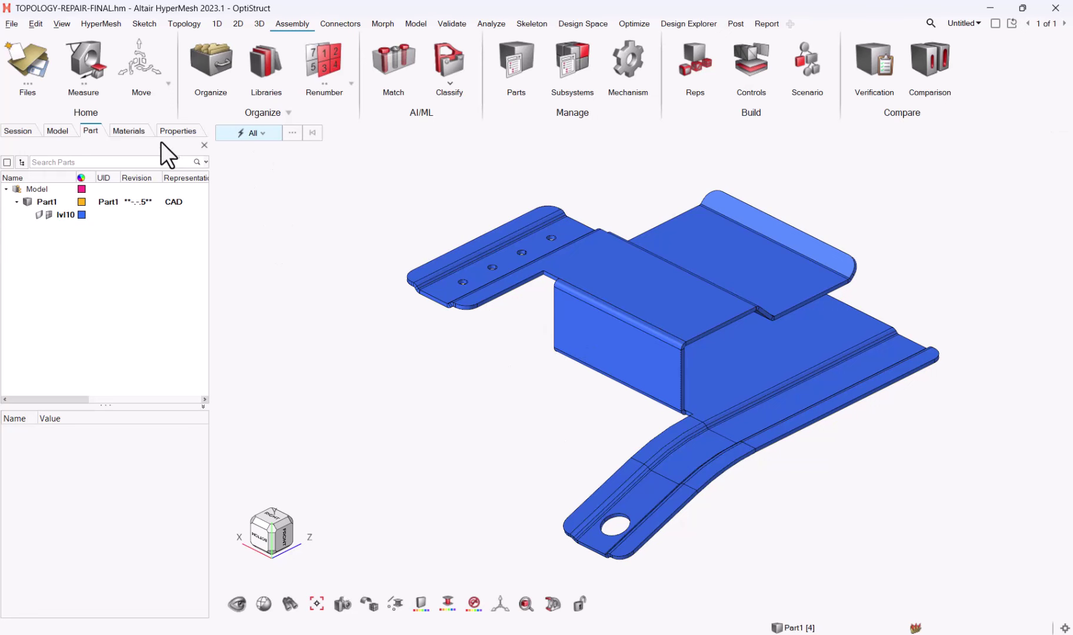
{"action": "left_click", "coordinate": [281, 223]}
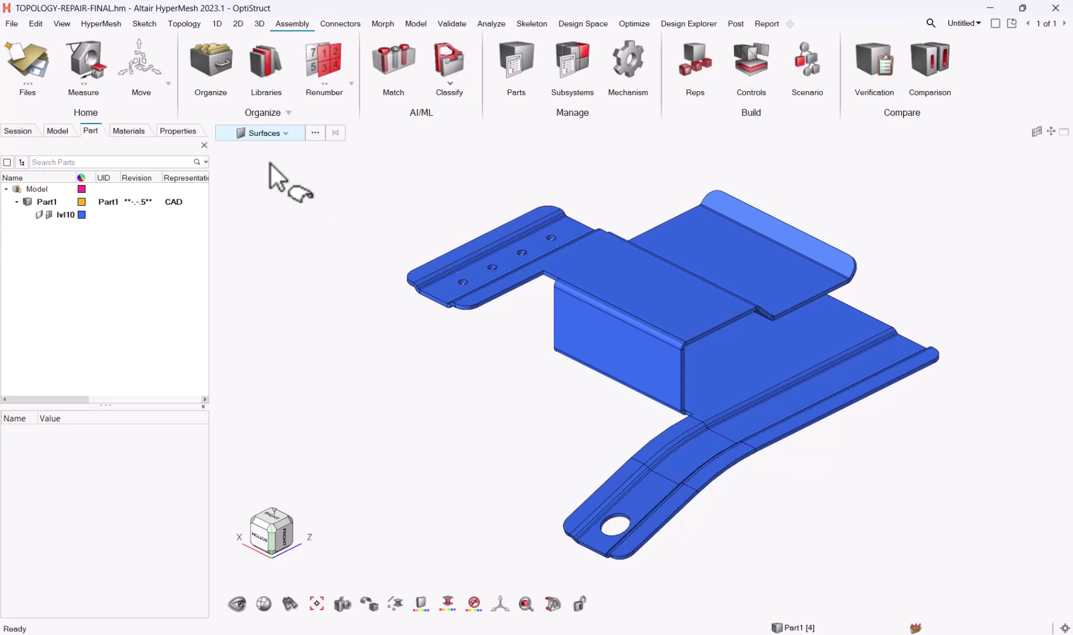
{"action": "left_click", "coordinate": [275, 134]}
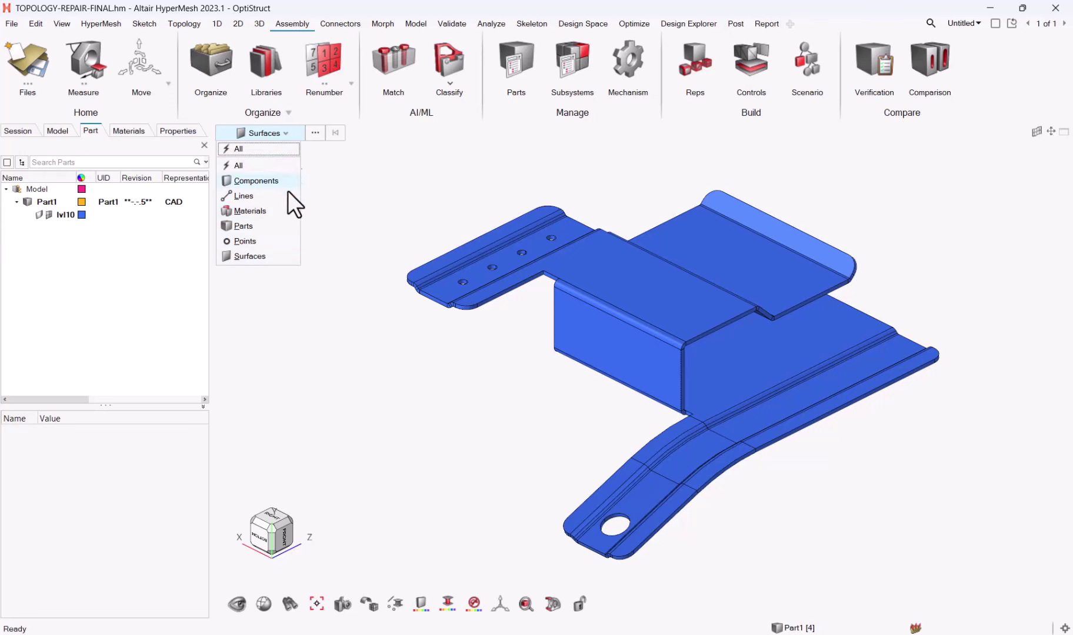
{"action": "left_click", "coordinate": [347, 211]}
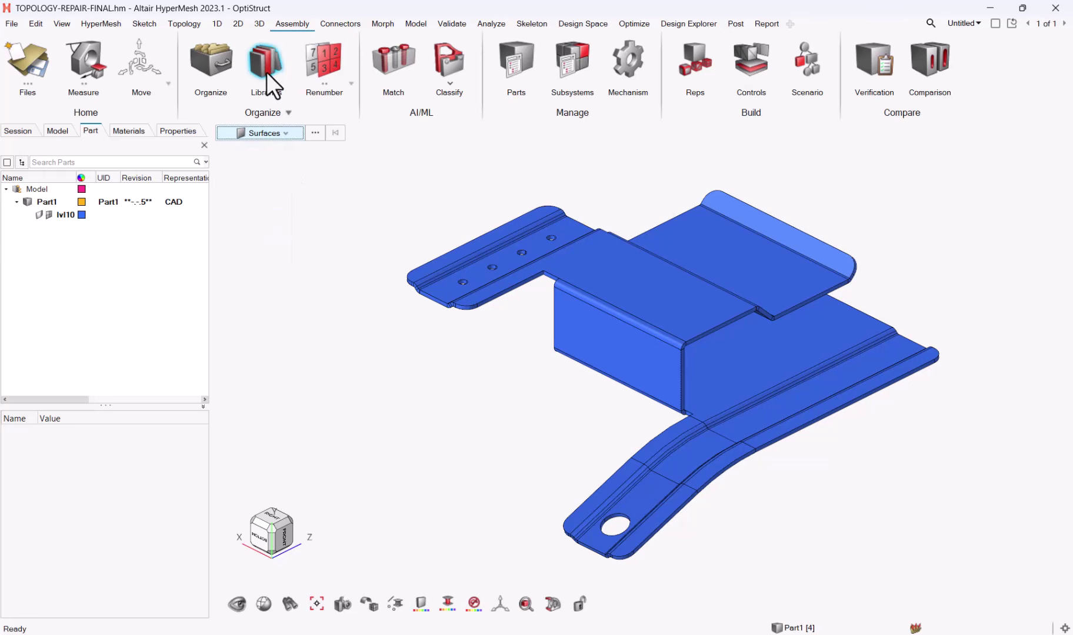
Create one bounding solid from all the bracket's selected surfaces
{"action": "left_click", "coordinate": [259, 23]}
{"action": "left_click", "coordinate": [230, 75]}
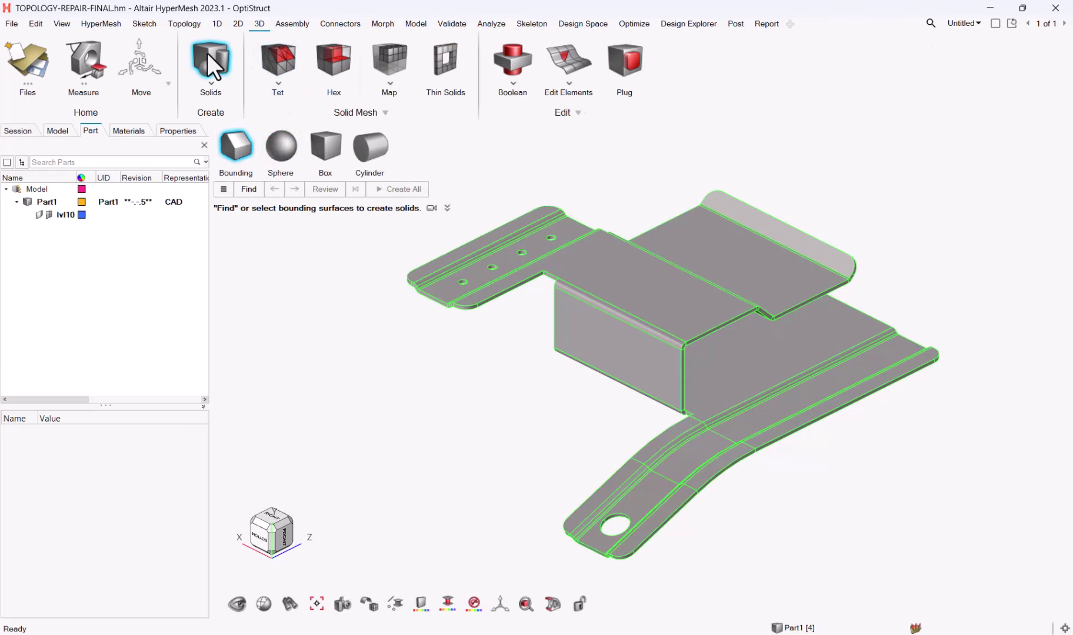
{"action": "left_click_drag", "start_coordinate": [494, 148], "coordinate": [942, 618], "text": "shift"}
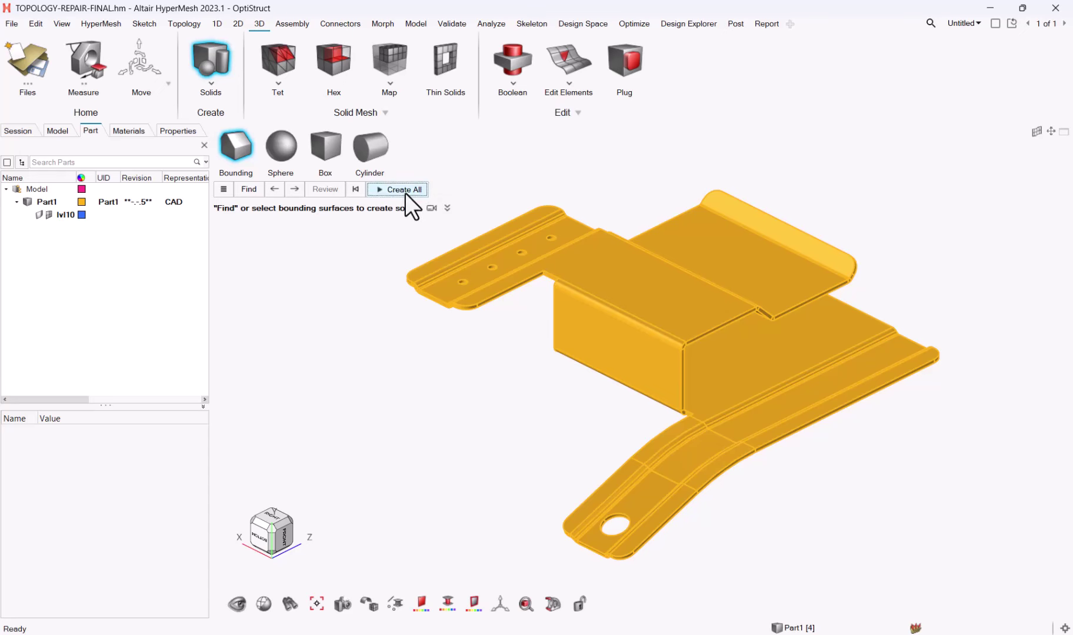
{"action": "left_click", "coordinate": [405, 190]}
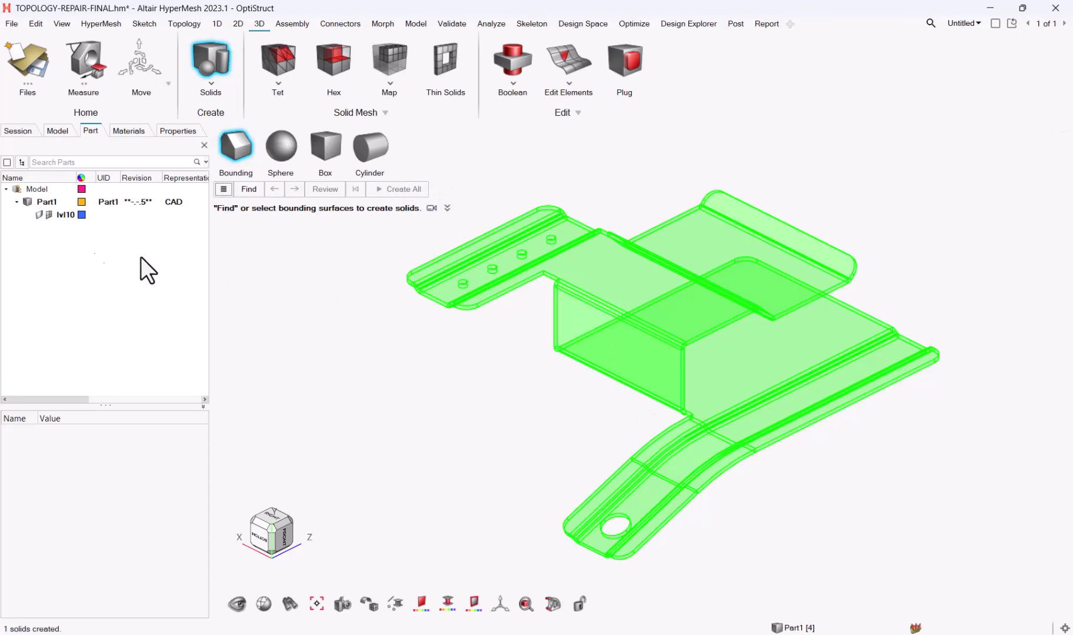
Save Part1's current representation to the library
{"action": "left_click", "coordinate": [44, 202]}
{"action": "right_click", "coordinate": [43, 202]}
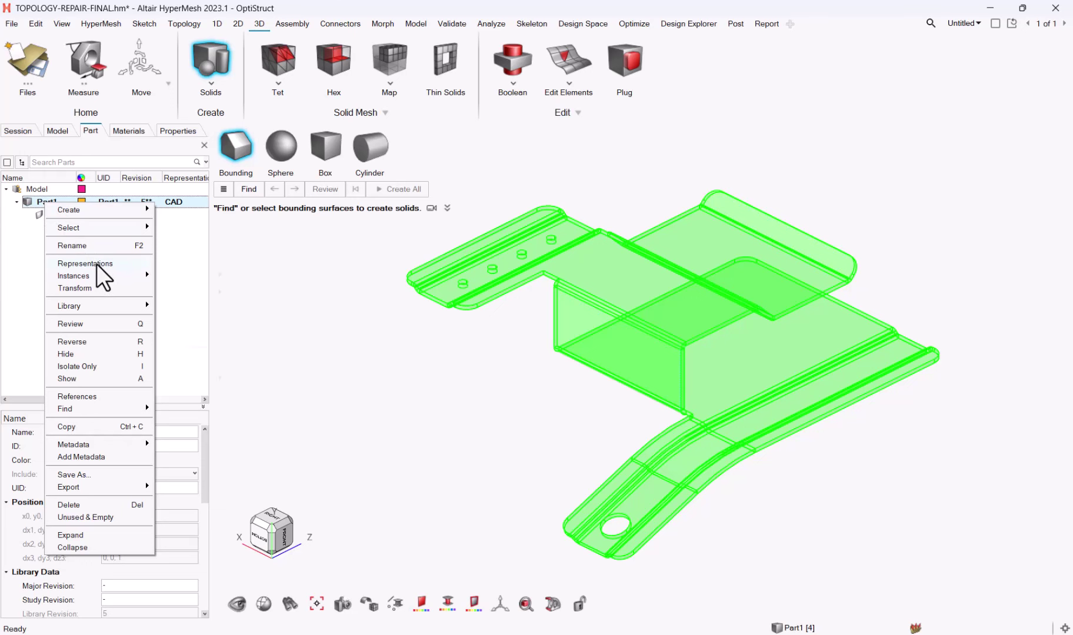
{"action": "mouse_move", "coordinate": [99, 266]}
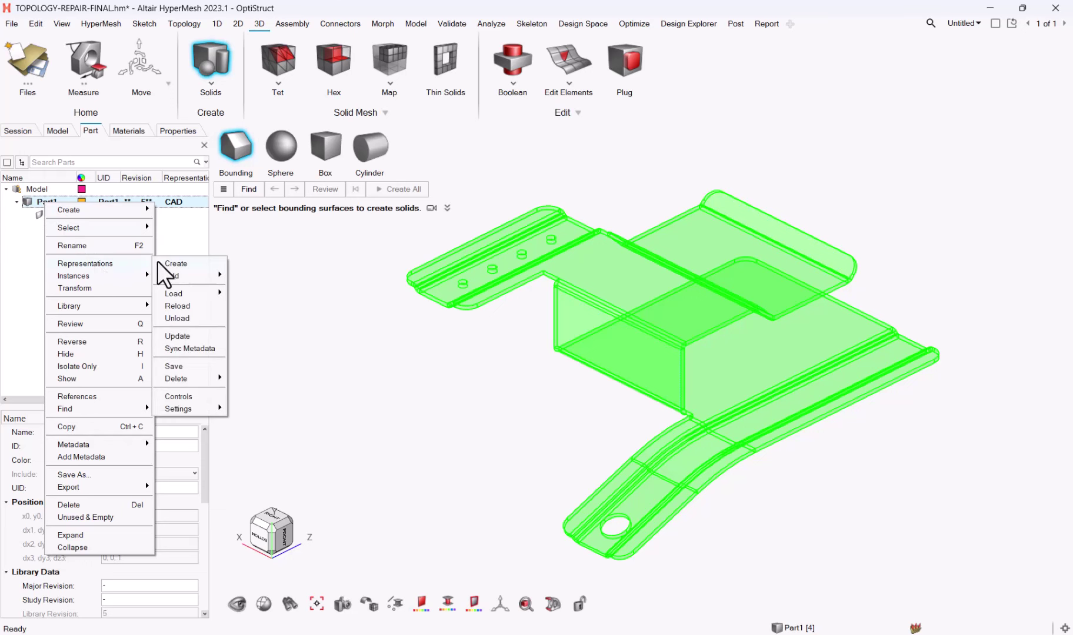
{"action": "left_click", "coordinate": [219, 366]}
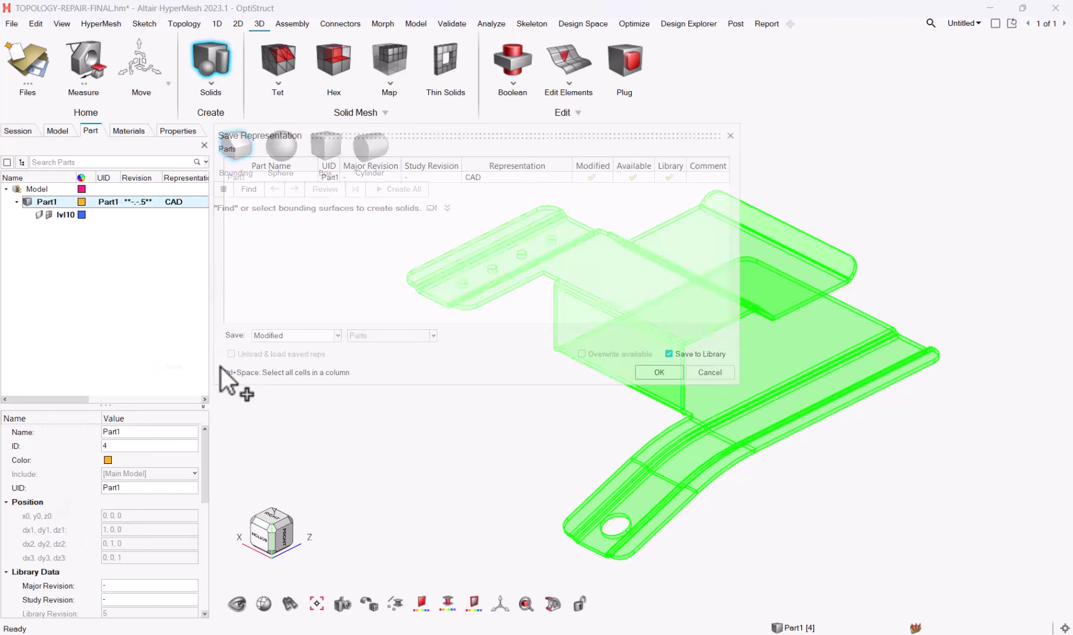
{"action": "left_click", "coordinate": [671, 373]}
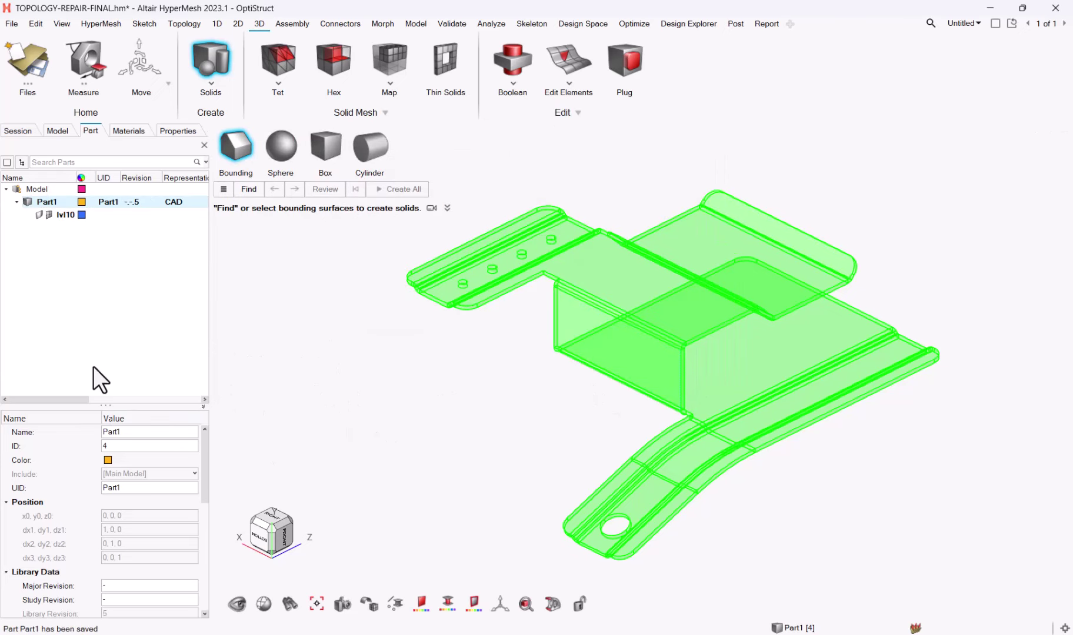
Set Part1's PDM Material to Steel
{"action": "left_click_drag", "start_coordinate": [207, 488], "coordinate": [231, 598]}
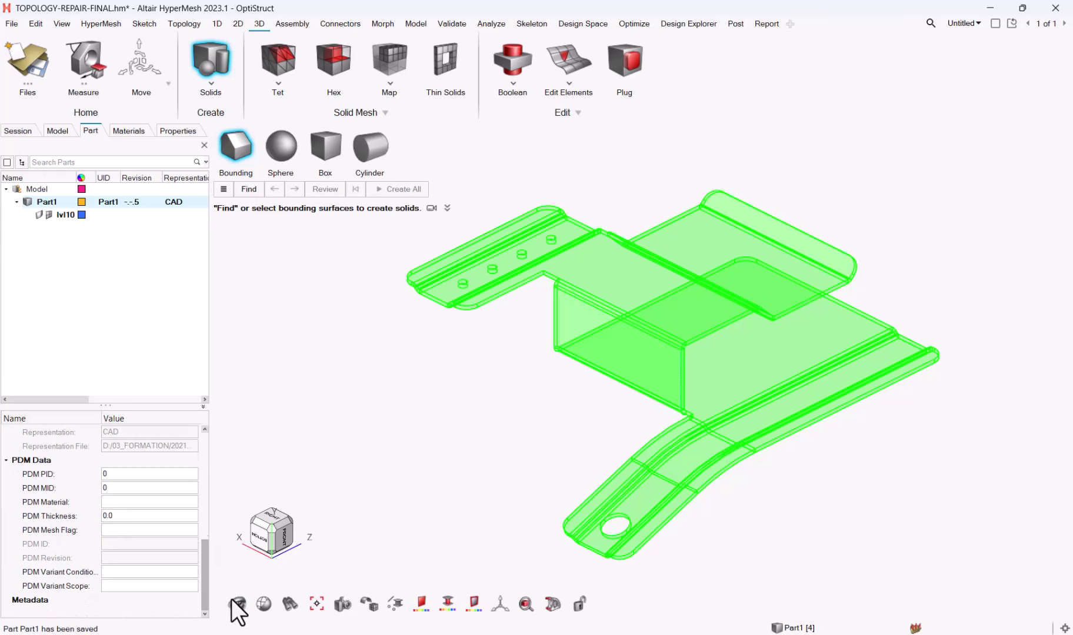
{"action": "left_click", "coordinate": [139, 502]}
{"action": "type", "text": "Steel"}
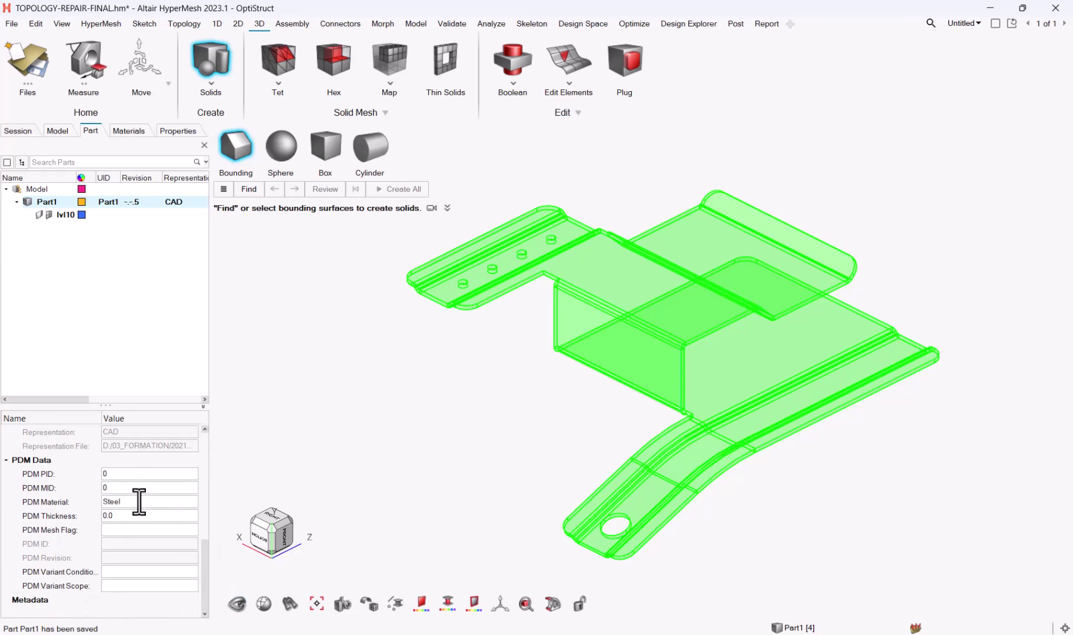
{"action": "key", "text": "Return"}
{"action": "right_click", "coordinate": [65, 269]}
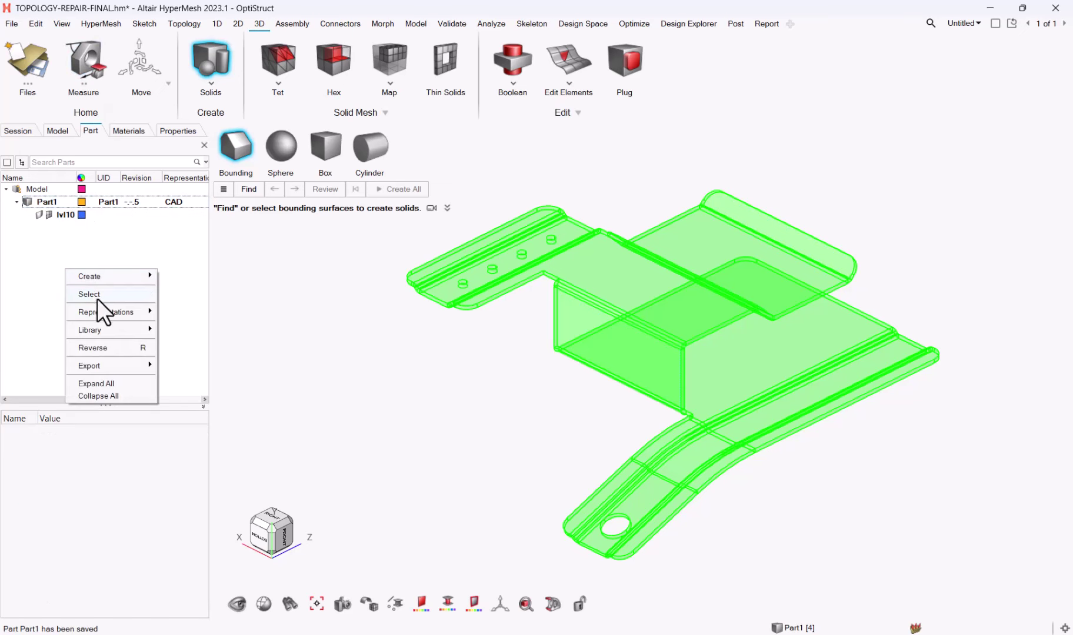
{"action": "mouse_move", "coordinate": [107, 313]}
{"action": "left_click", "coordinate": [177, 313]}
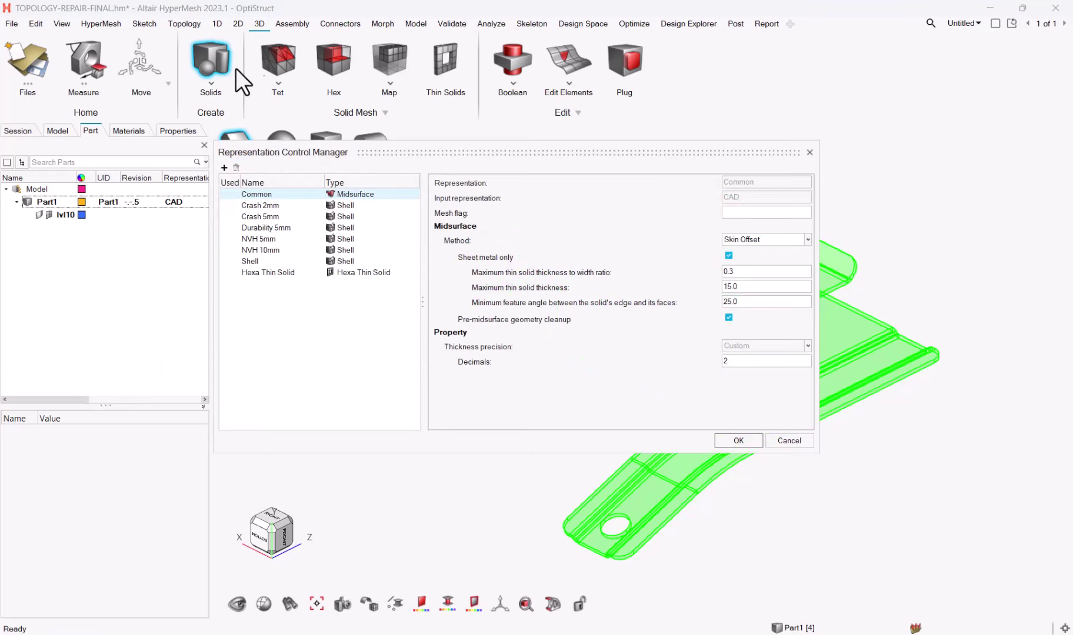
{"action": "left_click", "coordinate": [290, 273]}
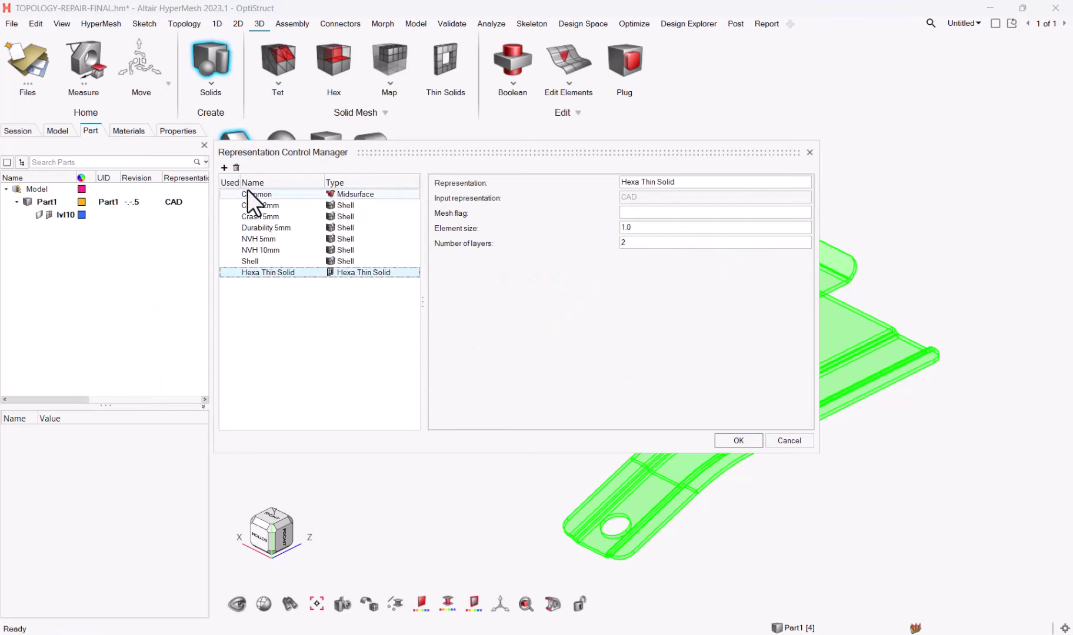
{"action": "left_click", "coordinate": [224, 169]}
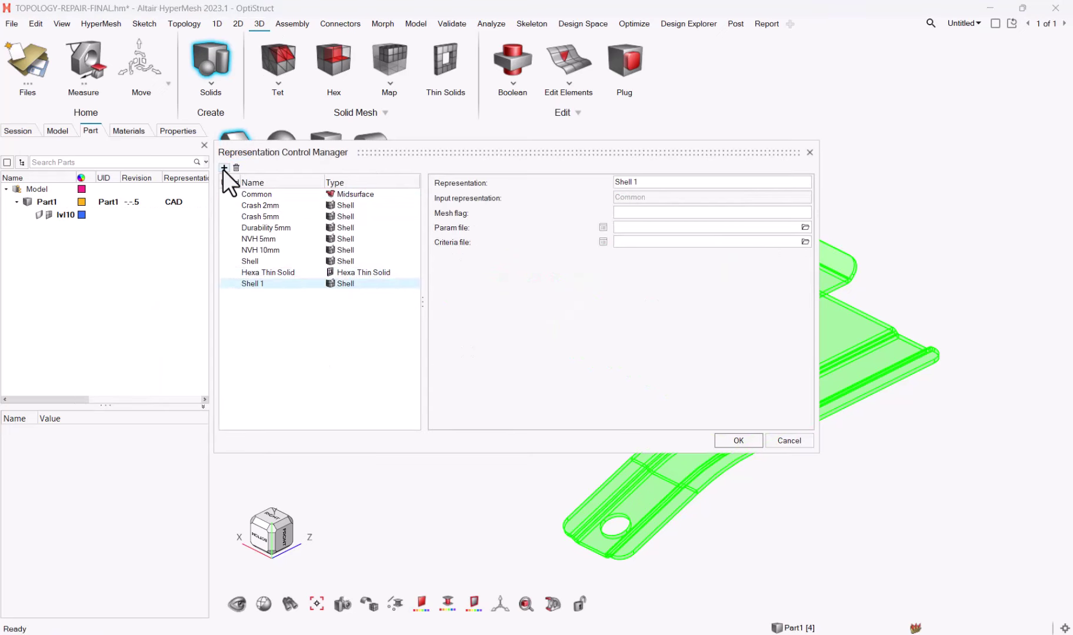
{"action": "left_click", "coordinate": [353, 283]}
{"action": "left_click", "coordinate": [353, 284]}
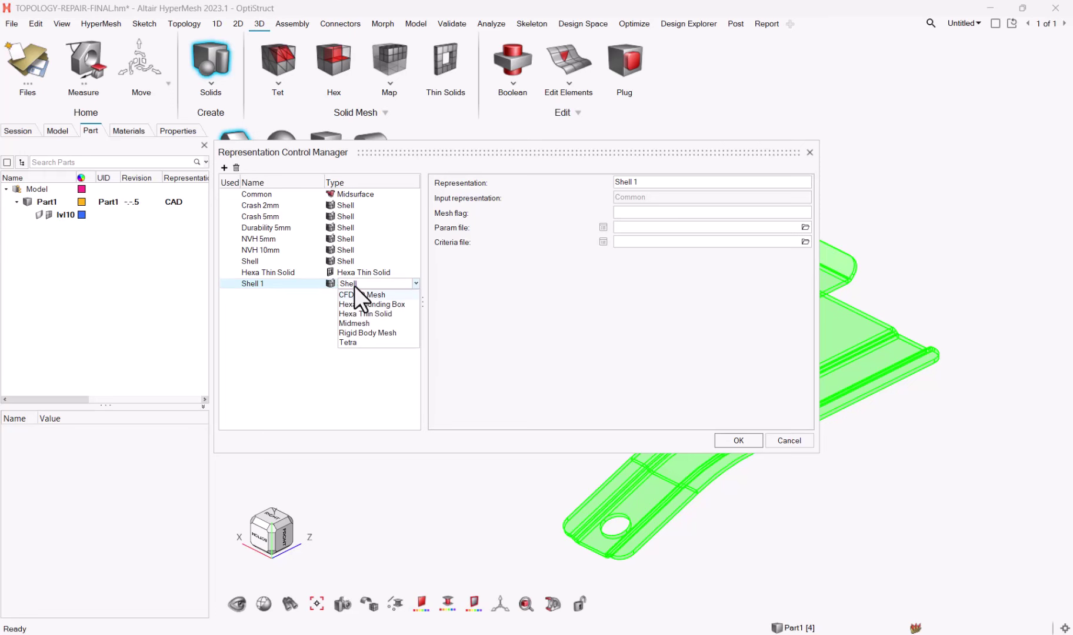
{"action": "left_click", "coordinate": [367, 313]}
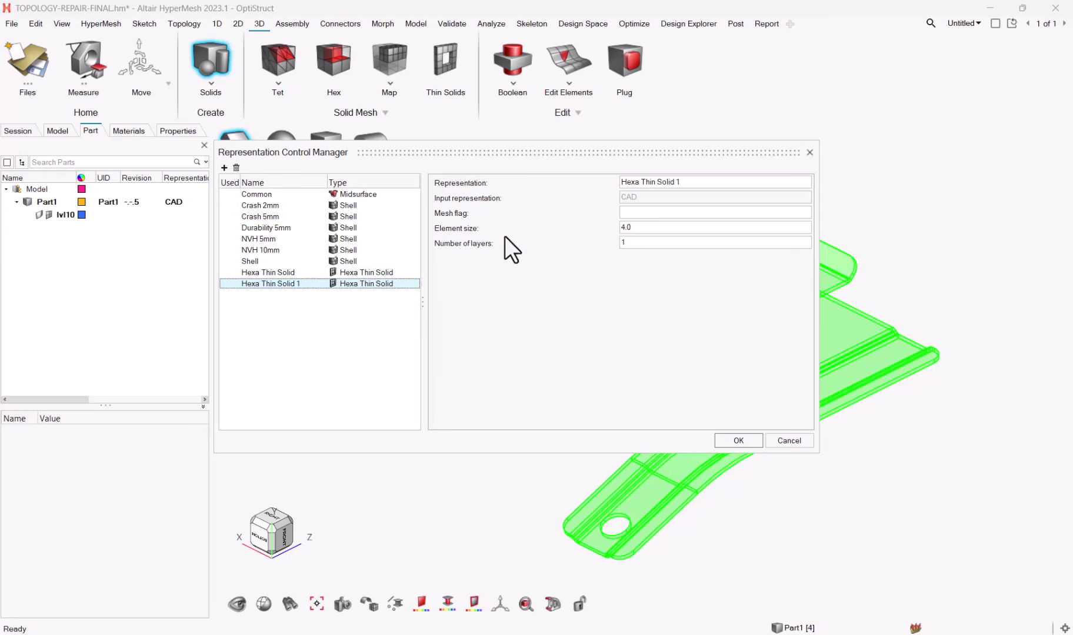
{"action": "left_click", "coordinate": [274, 284]}
{"action": "left_click", "coordinate": [236, 168]}
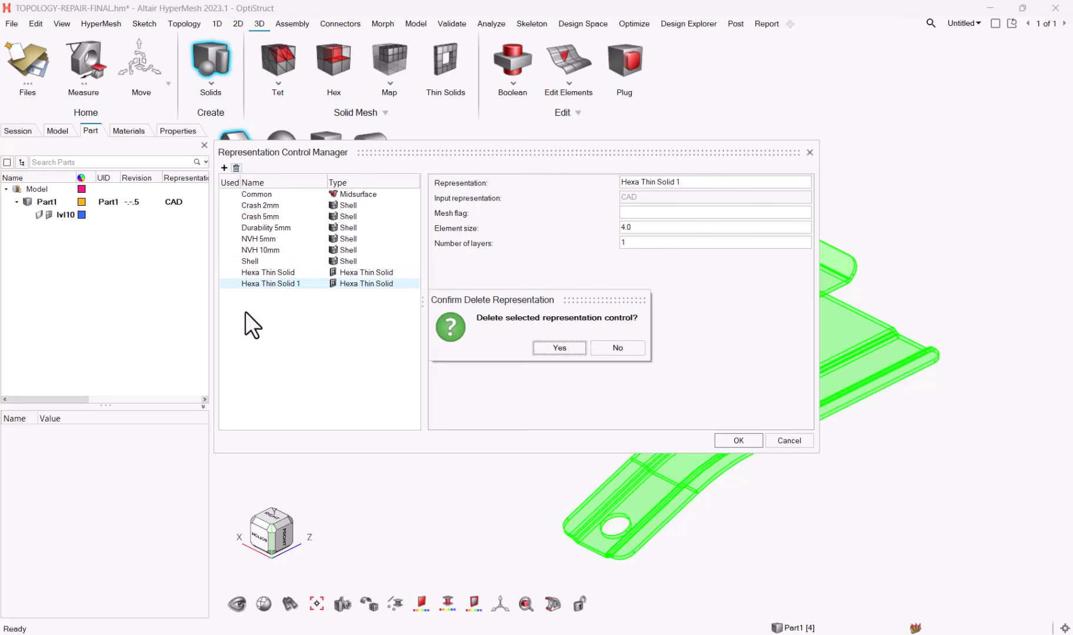
{"action": "left_click", "coordinate": [576, 345]}
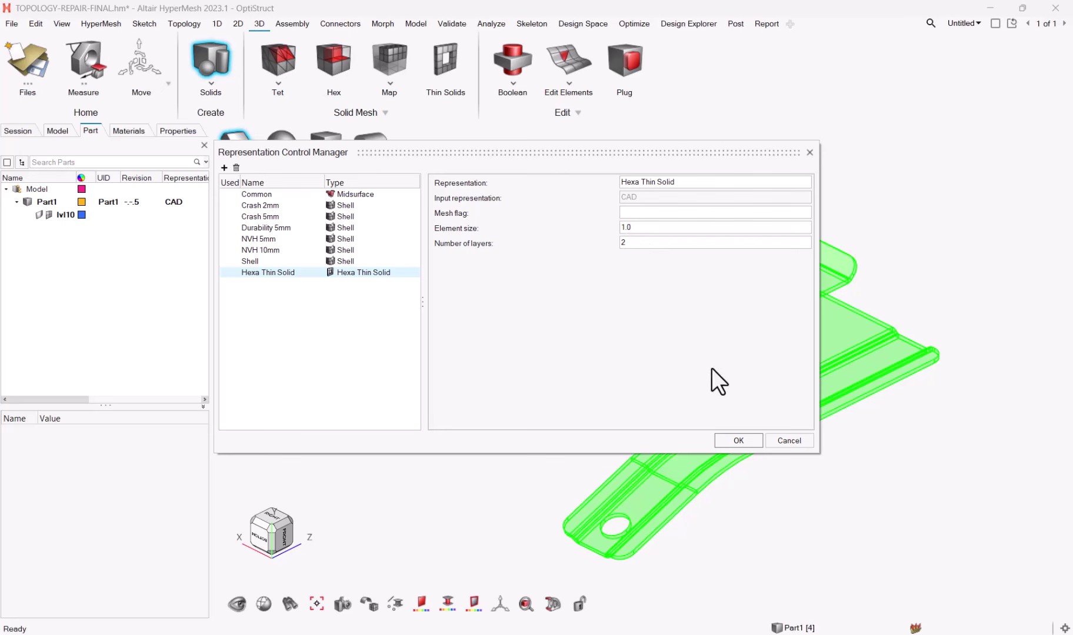
{"action": "left_click", "coordinate": [750, 438]}
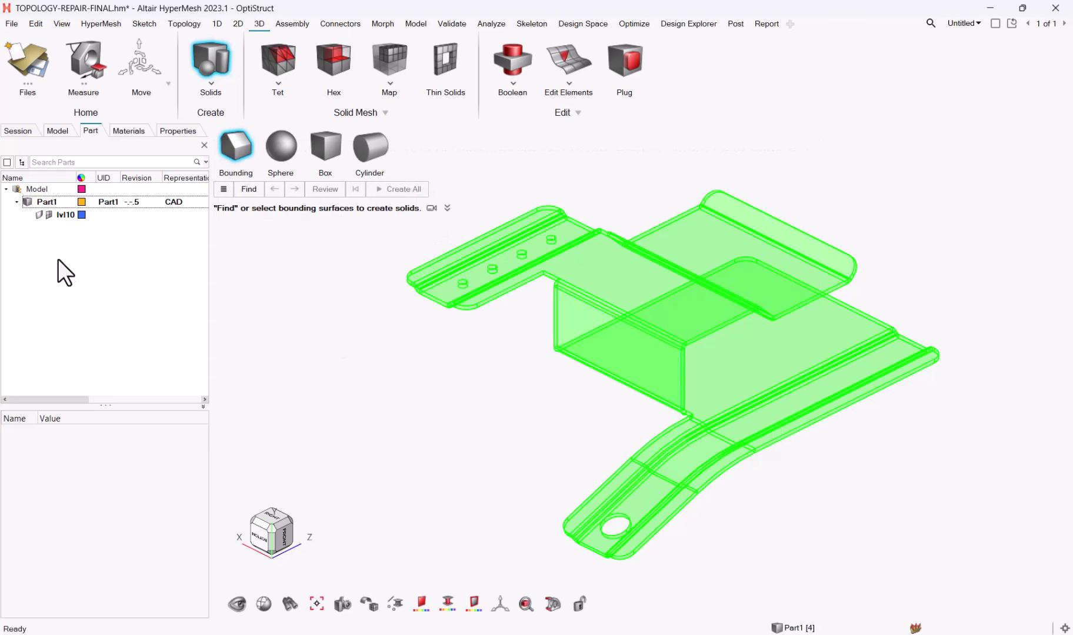
Create a Hexa Thin Solid representation for Part1 and minimize the BatchMesher window
{"action": "left_click", "coordinate": [47, 201]}
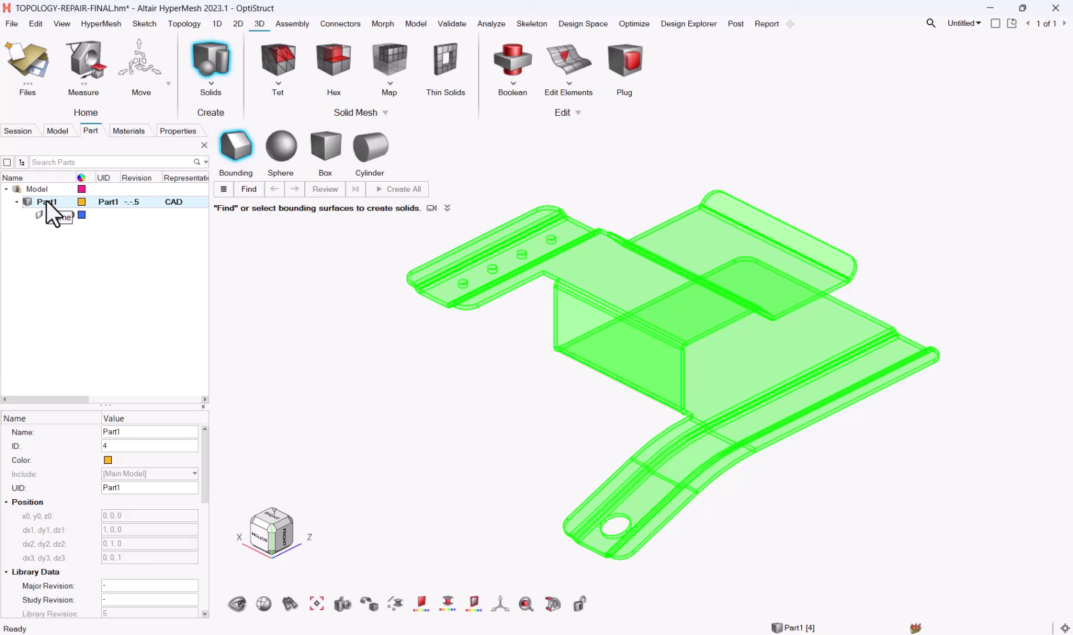
{"action": "right_click", "coordinate": [46, 200]}
{"action": "mouse_move", "coordinate": [113, 260]}
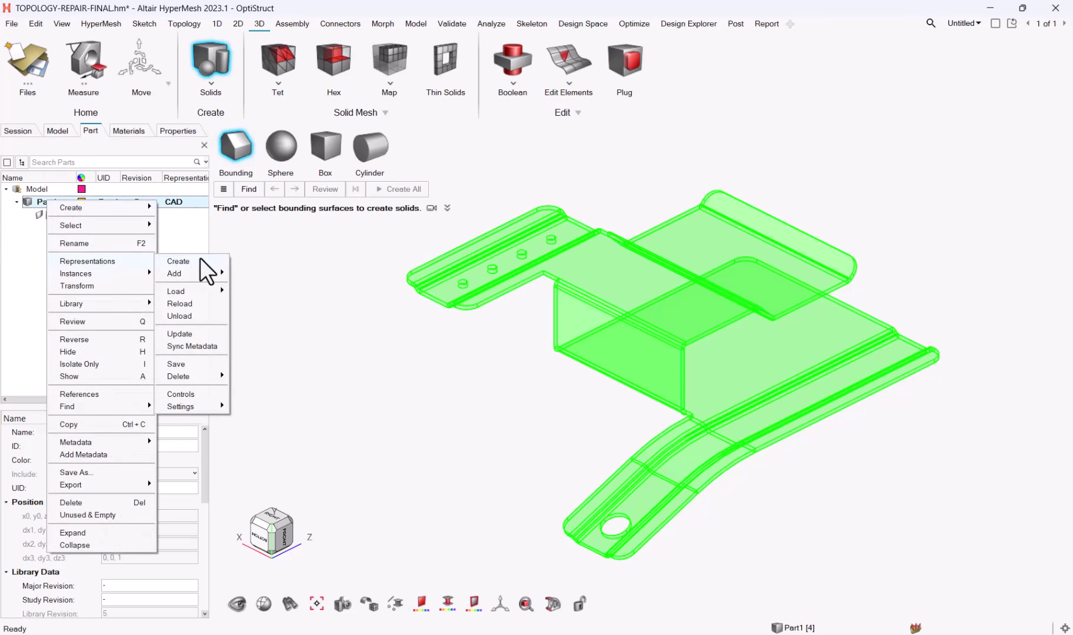
{"action": "left_click", "coordinate": [200, 261]}
{"action": "scroll", "coordinate": [258, 240], "scroll_direction": "down", "scroll_amount": 2}
{"action": "left_click", "coordinate": [227, 236]}
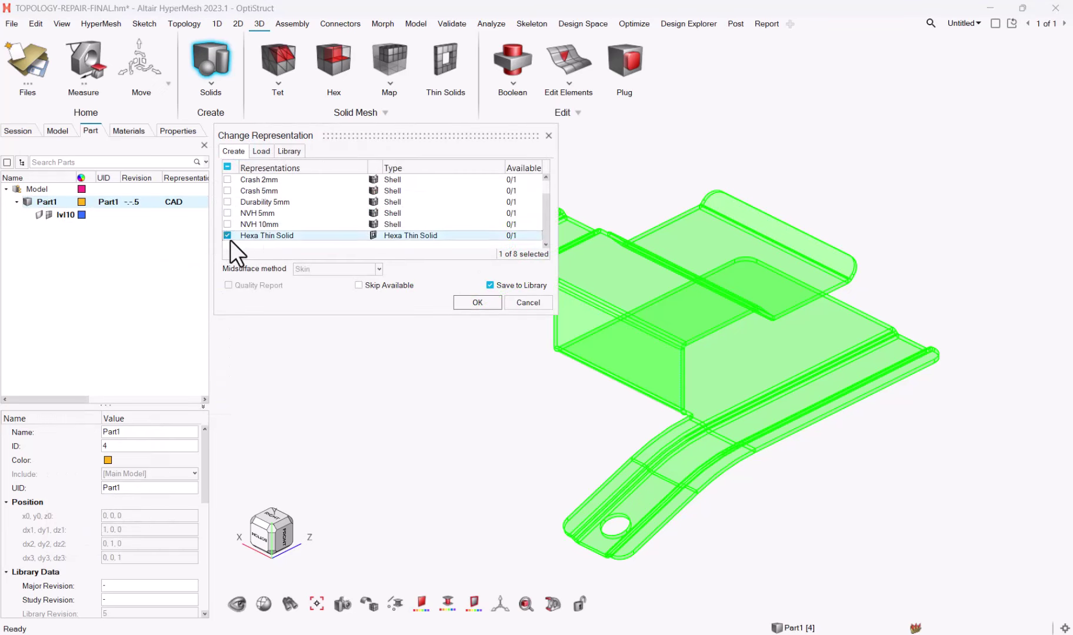
{"action": "left_click", "coordinate": [477, 300]}
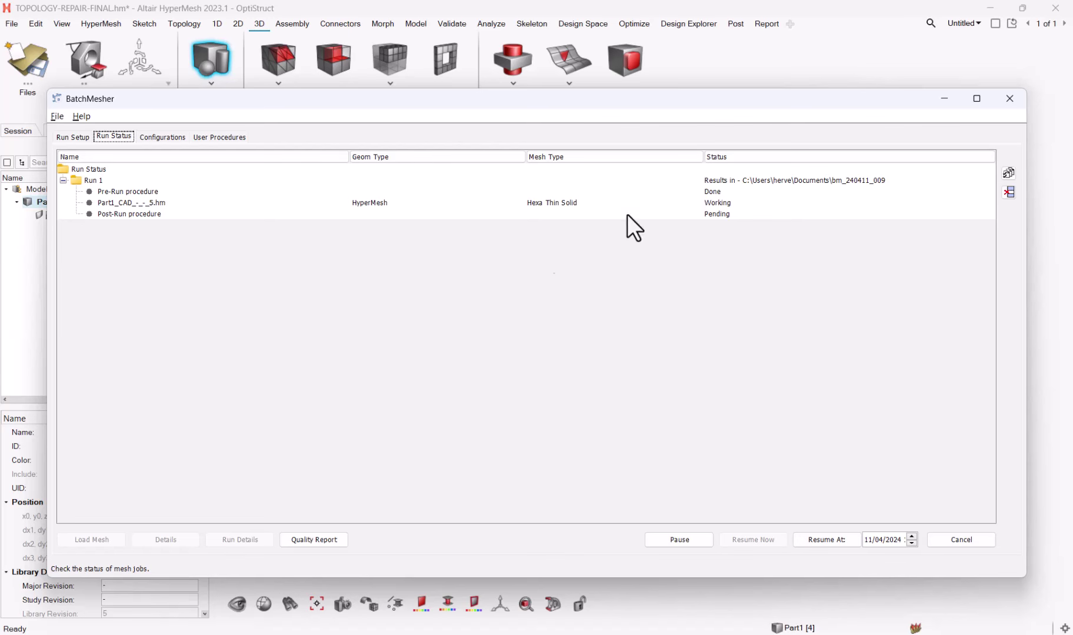
{"action": "left_click", "coordinate": [944, 99]}
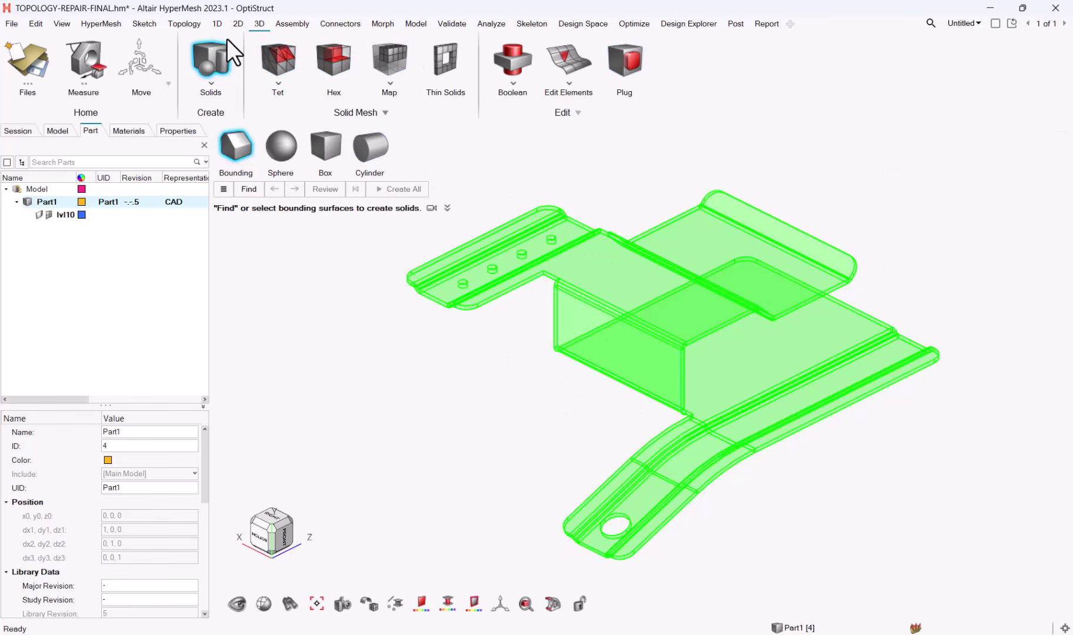
Draw a trial box solid beside the bracket, then undo it and exit box drawing
{"action": "left_click", "coordinate": [200, 45]}
{"action": "left_click", "coordinate": [210, 60]}
{"action": "left_click", "coordinate": [325, 147]}
{"action": "left_click", "coordinate": [262, 259]}
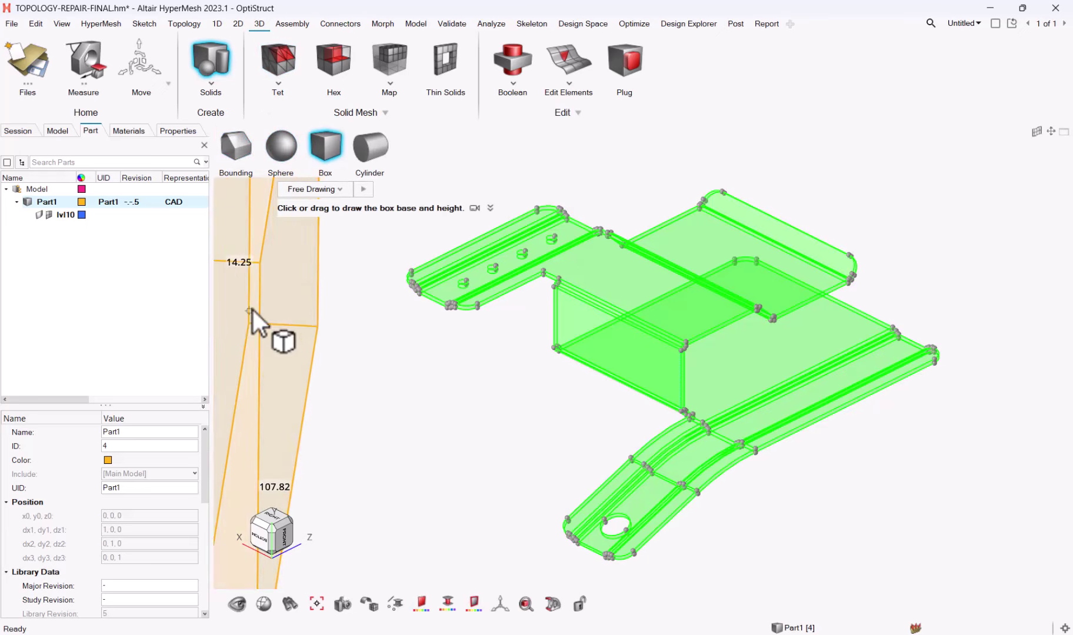
{"action": "left_click", "coordinate": [257, 318]}
{"action": "left_click", "coordinate": [485, 356]}
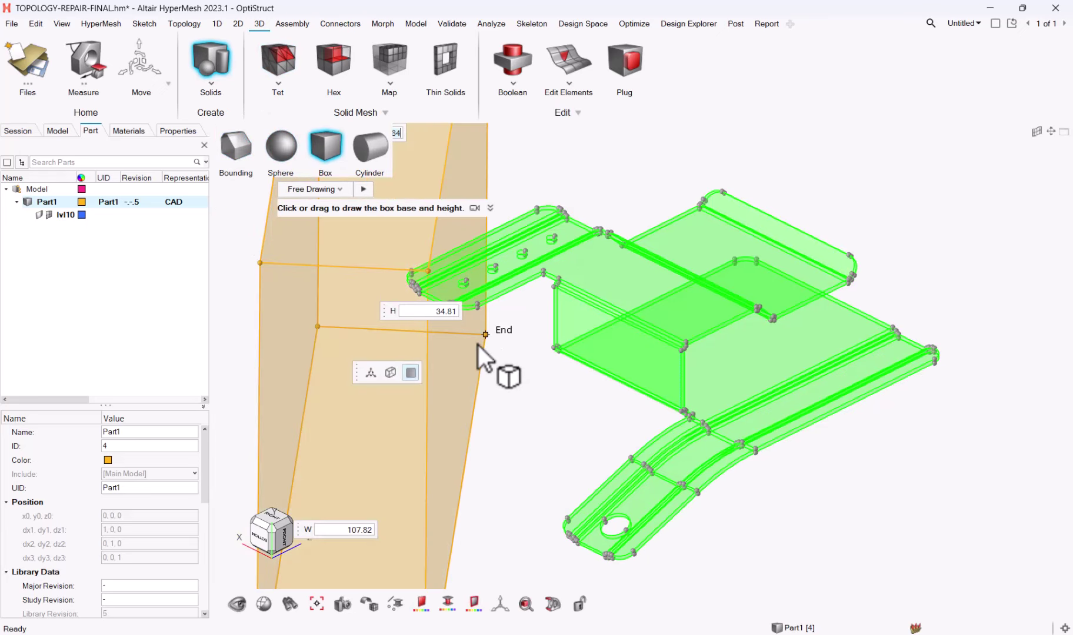
{"action": "key", "text": "ctrl+z"}
{"action": "key", "text": "Escape"}
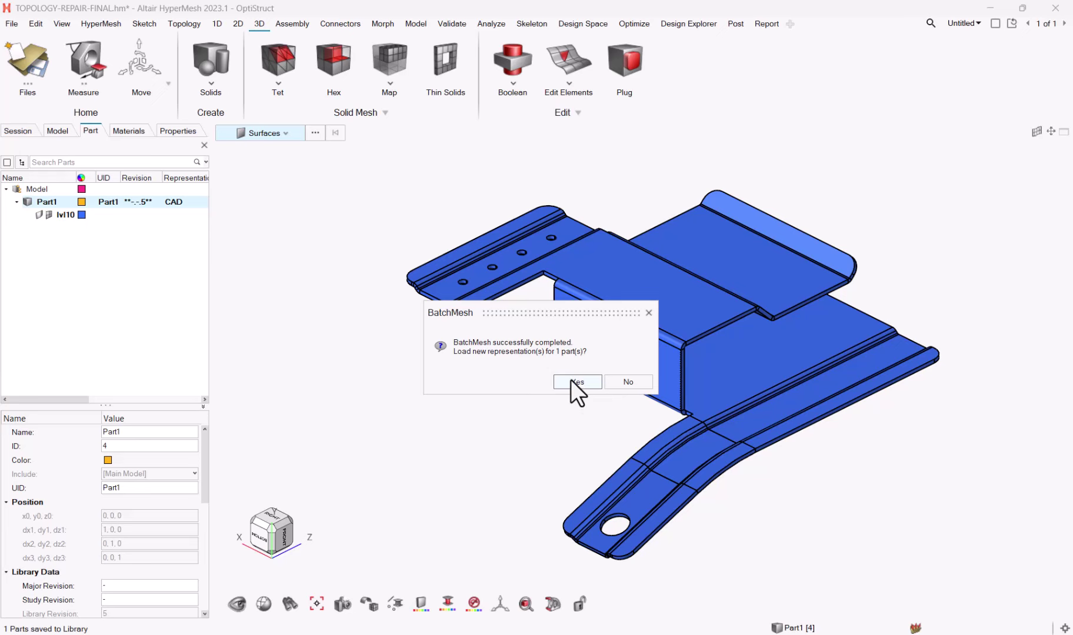
Load the new hexa mesh and inspect the flange-hole elements from top and isometric views
{"action": "left_click", "coordinate": [570, 381]}
{"action": "middle_click_drag", "start_coordinate": [559, 362], "coordinate": [708, 450]}
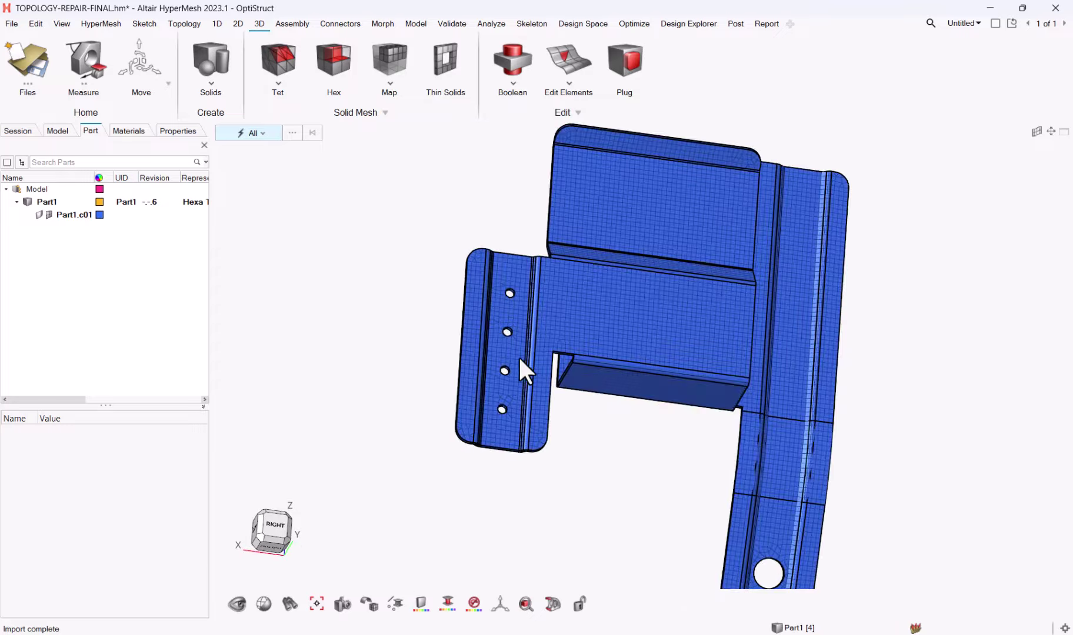
{"action": "scroll", "coordinate": [530, 372], "scroll_direction": "up", "scroll_amount": 3}
{"action": "scroll", "coordinate": [607, 342], "scroll_direction": "up", "scroll_amount": 1}
{"action": "middle_click_drag", "start_coordinate": [607, 352], "coordinate": [576, 358]}
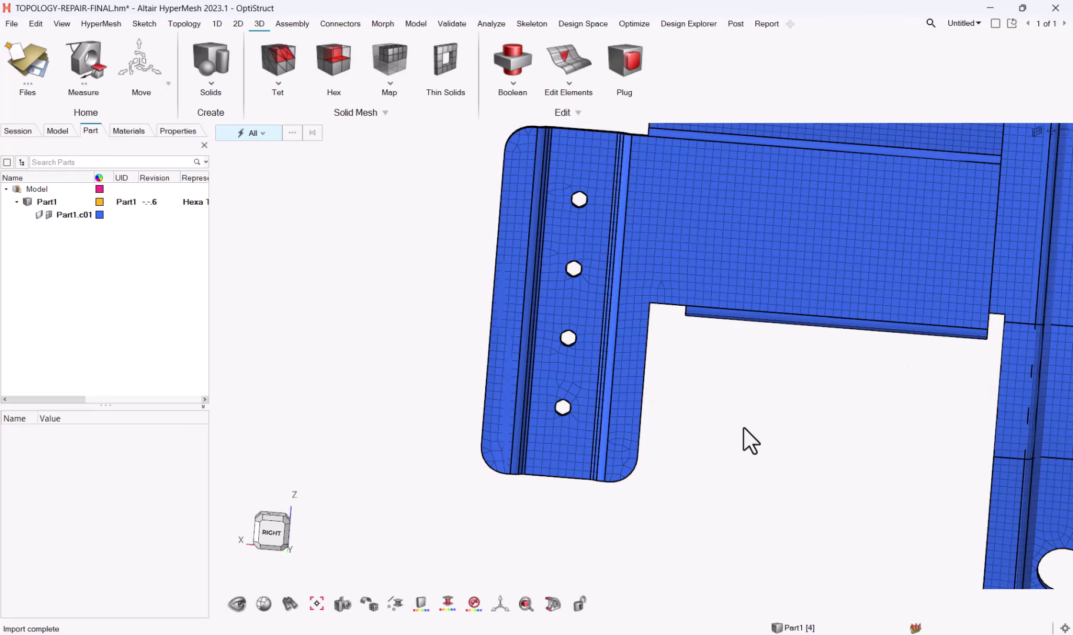
{"action": "right_click_drag", "start_coordinate": [742, 424], "coordinate": [683, 482]}
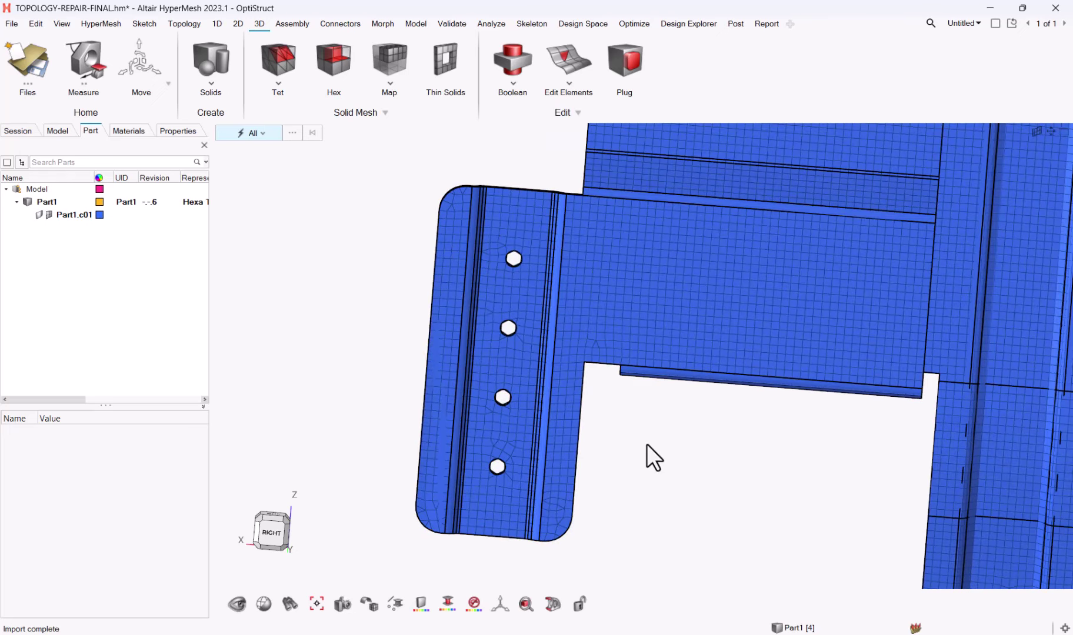
{"action": "scroll", "coordinate": [386, 217], "scroll_direction": "up", "scroll_amount": 5}
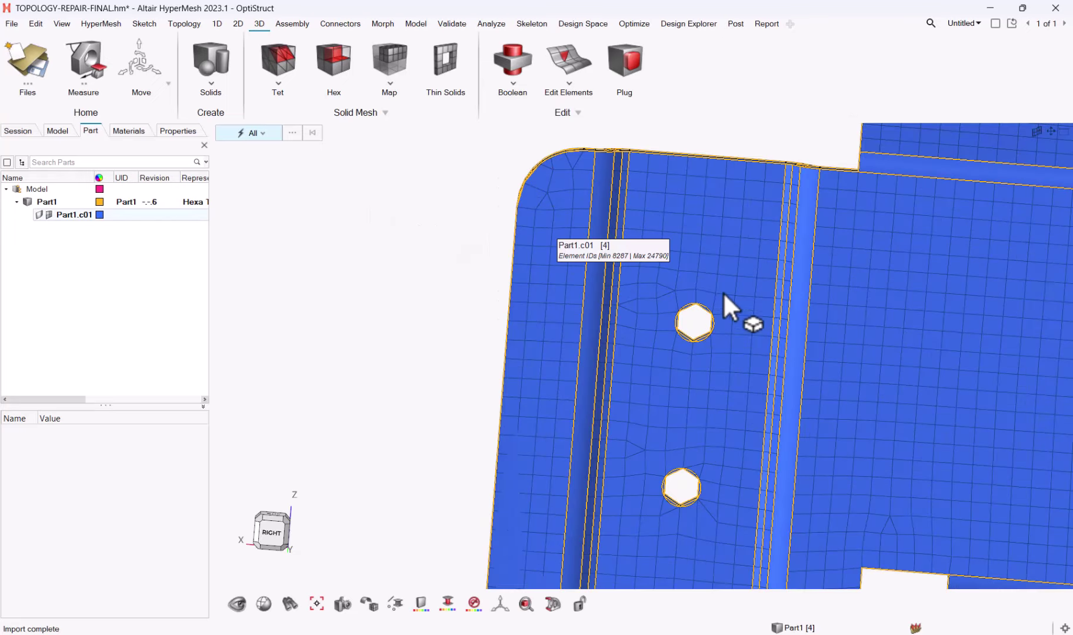
{"action": "scroll", "coordinate": [706, 304], "scroll_direction": "down", "scroll_amount": 5}
{"action": "middle_click_drag", "start_coordinate": [804, 305], "coordinate": [748, 469]}
{"action": "right_click_drag", "start_coordinate": [748, 469], "coordinate": [718, 454]}
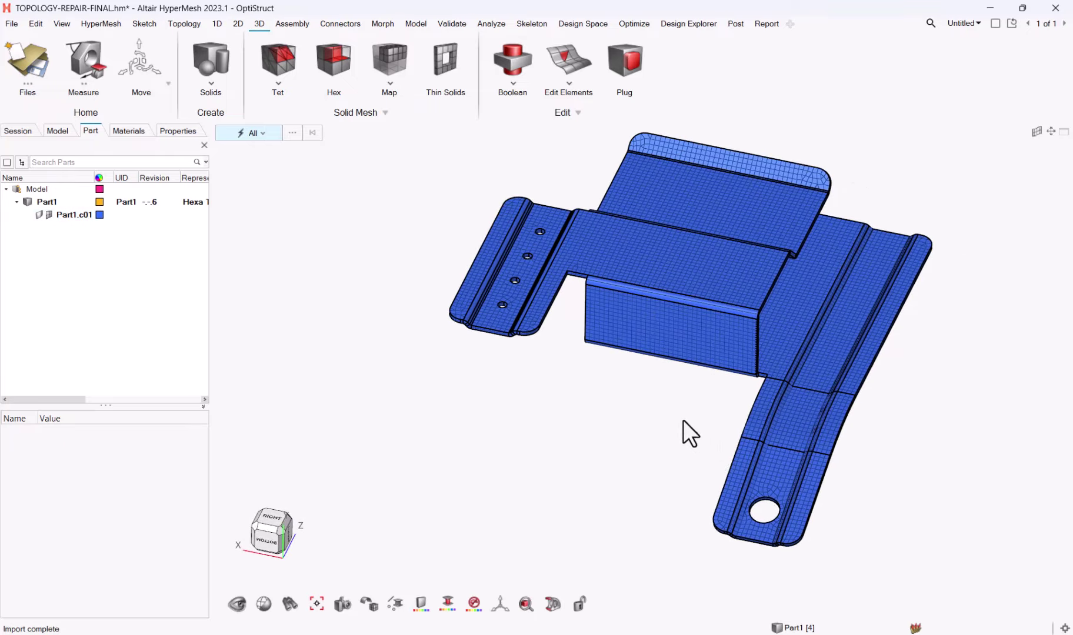
{"action": "right_click_drag", "start_coordinate": [628, 380], "coordinate": [630, 393]}
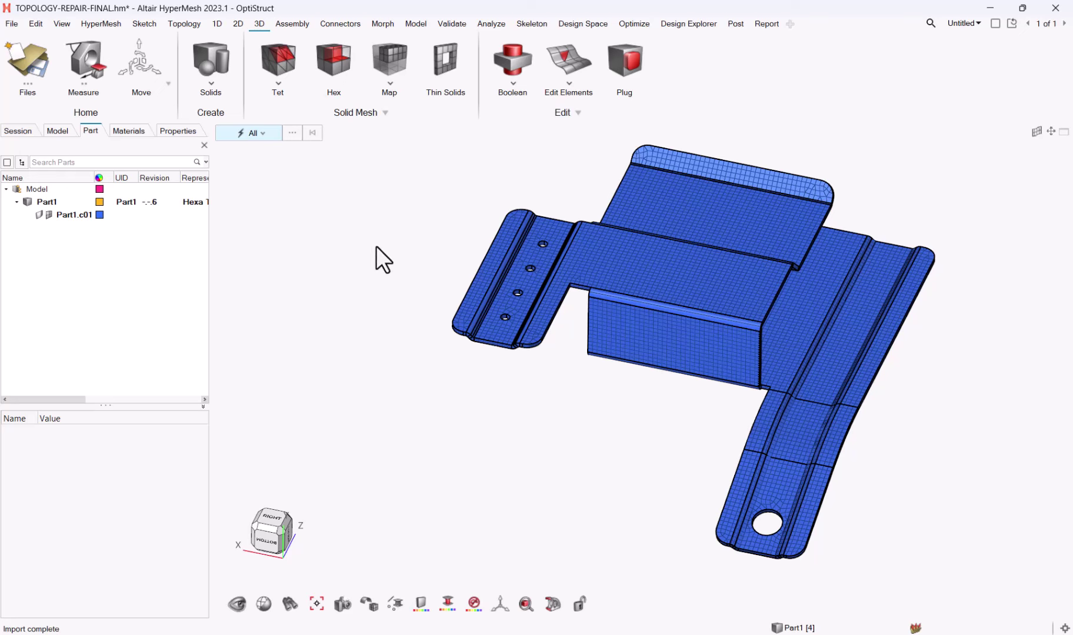
Inspect the Part1.p01 property settings in the Properties list
{"action": "left_click", "coordinate": [139, 130]}
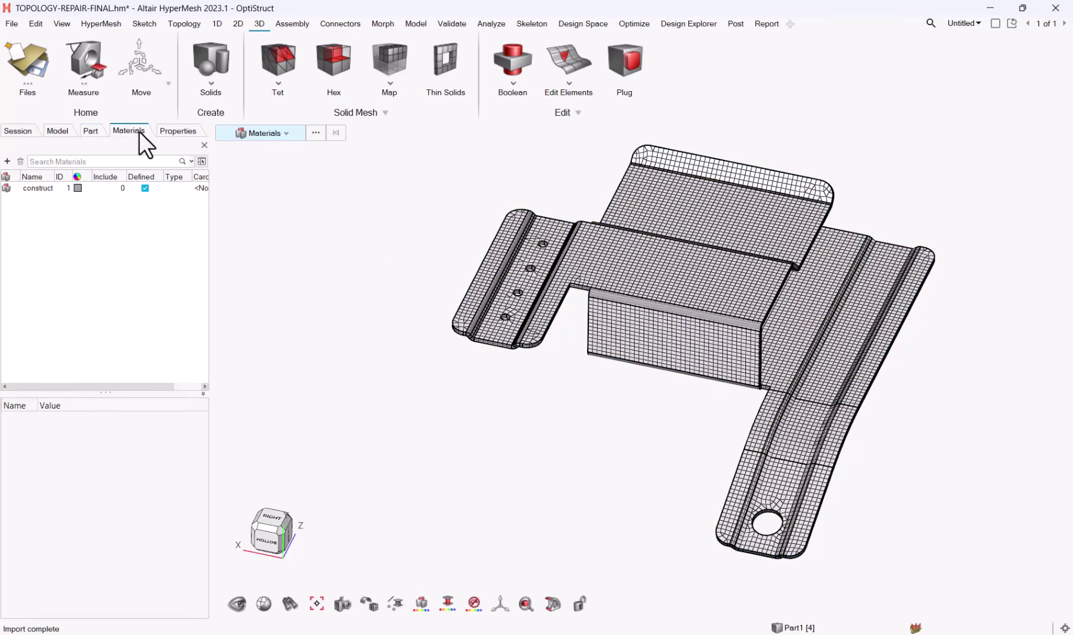
{"action": "left_click", "coordinate": [184, 131]}
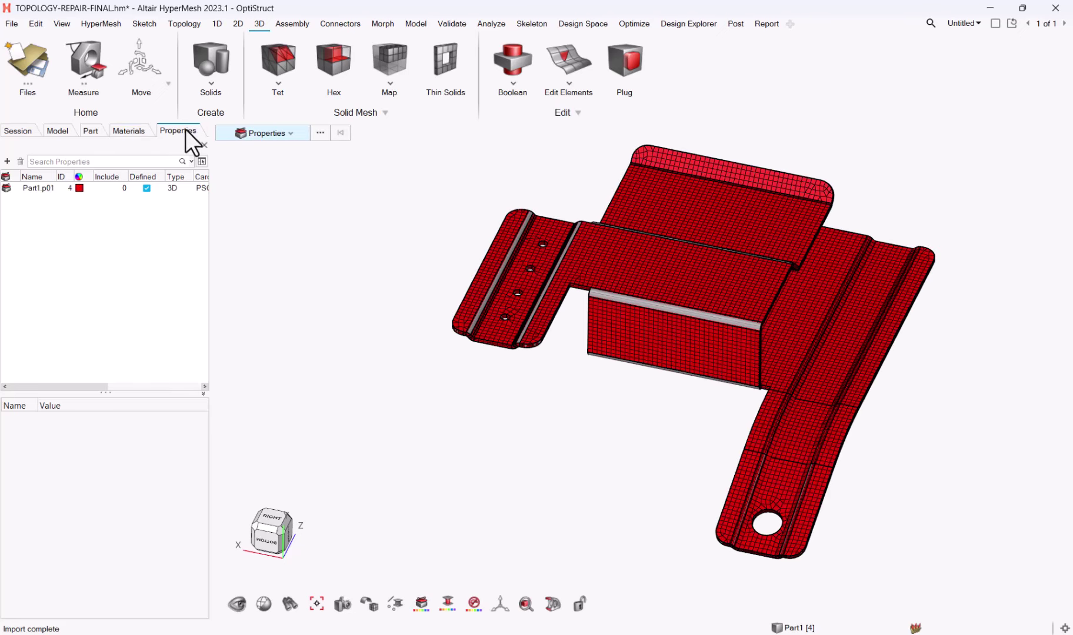
{"action": "left_click", "coordinate": [22, 190]}
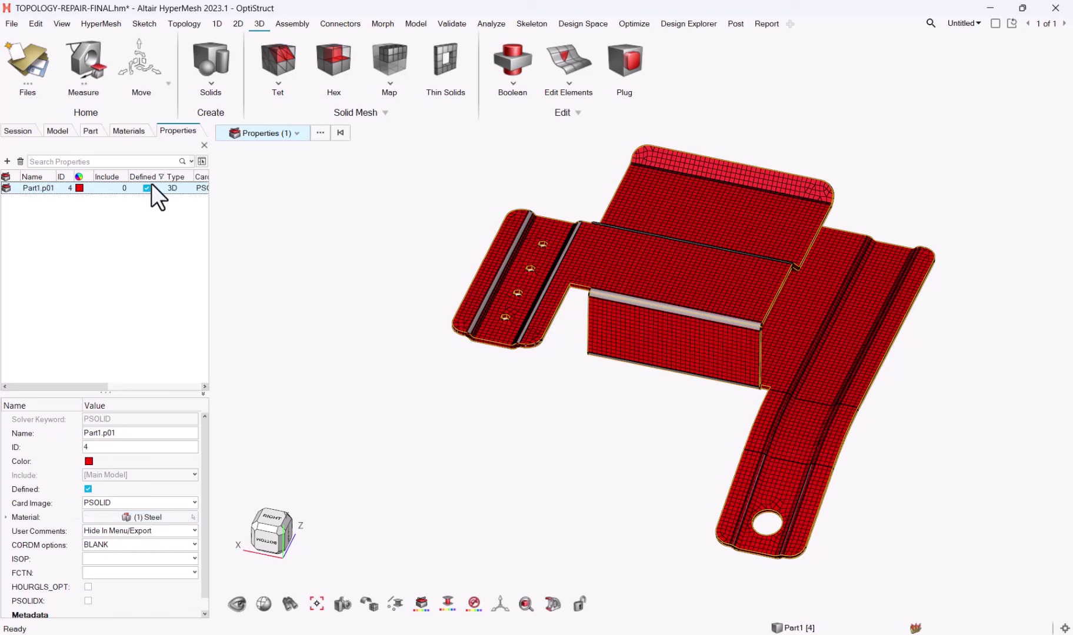
{"action": "left_click", "coordinate": [117, 131]}
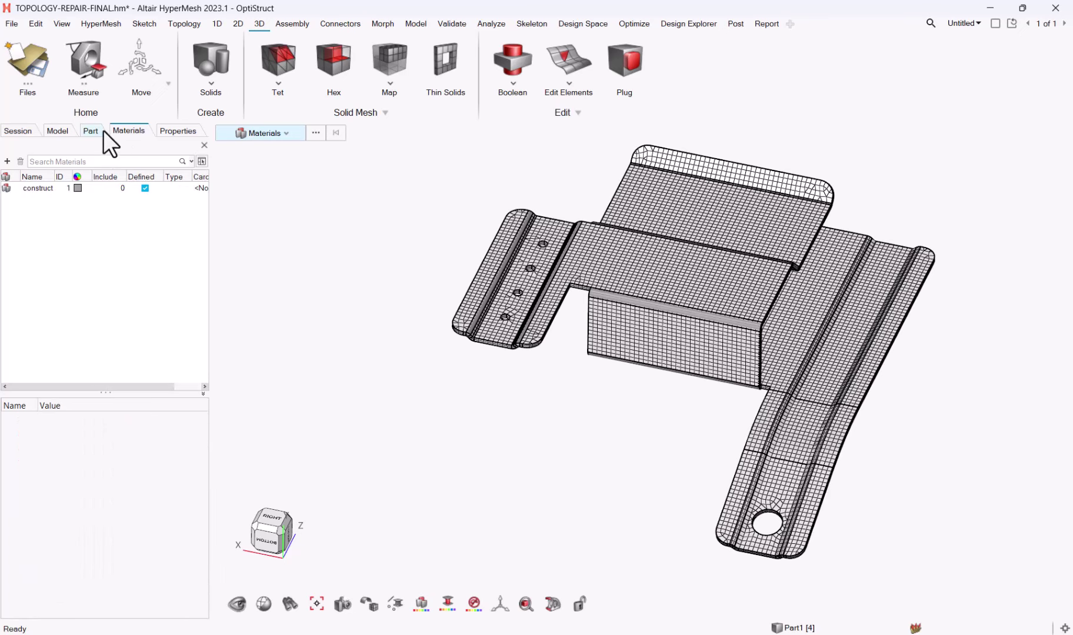
{"action": "left_click", "coordinate": [202, 141]}
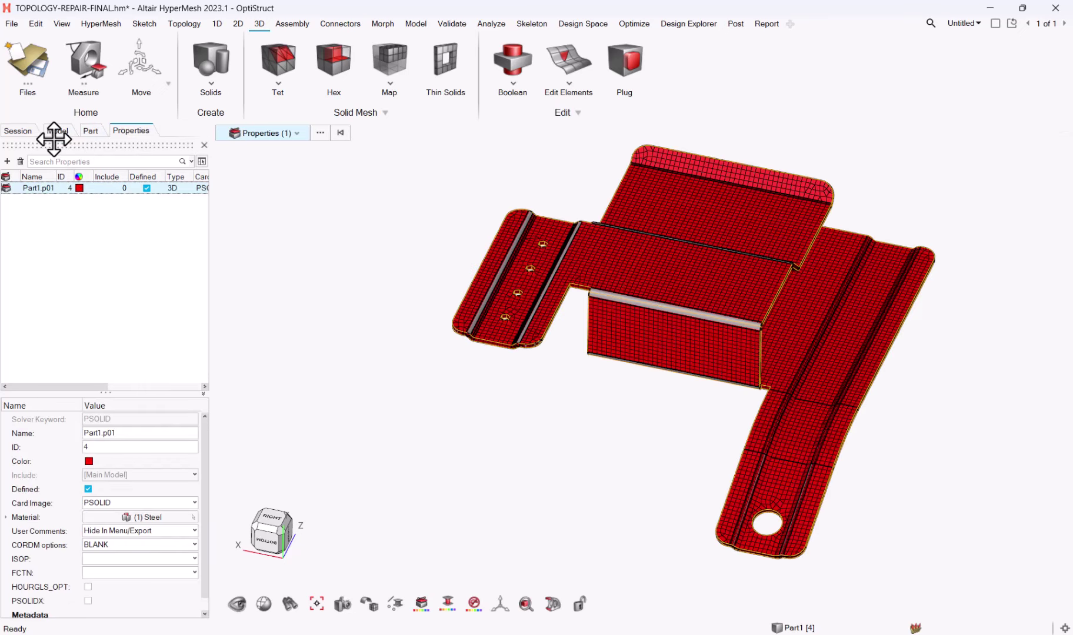
List the model's materials, review Steel's values, and cancel loading a library material by name
{"action": "left_click", "coordinate": [57, 130]}
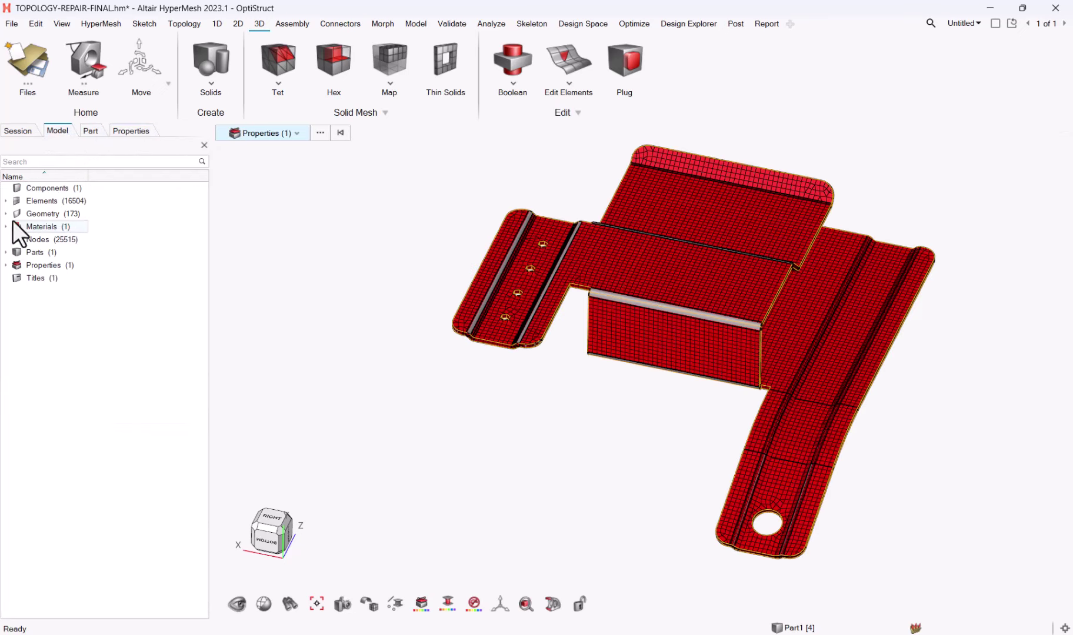
{"action": "double_click", "coordinate": [46, 226]}
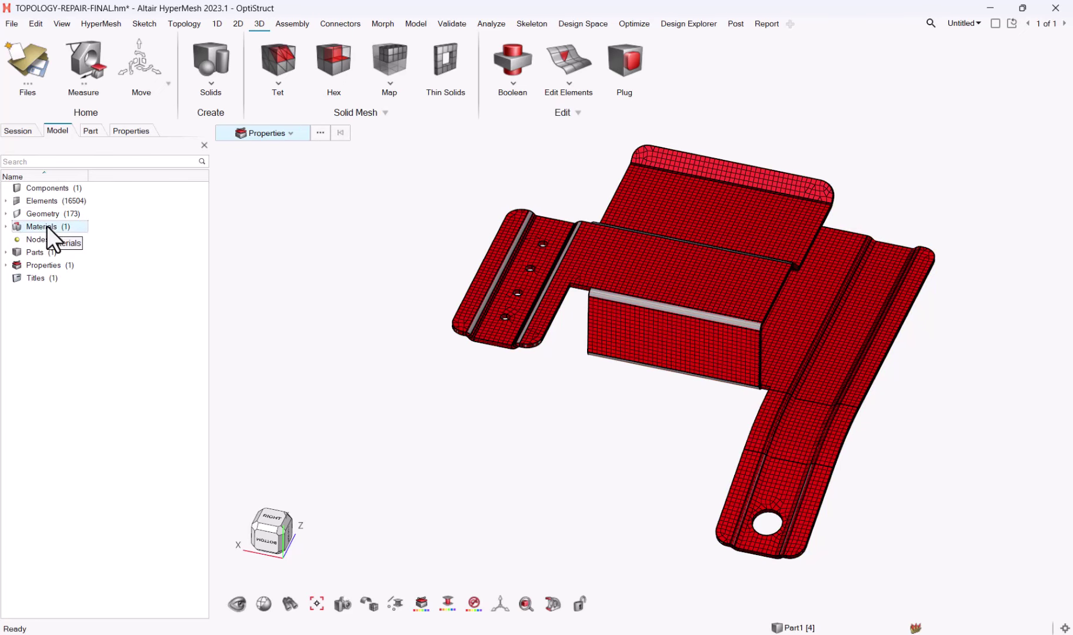
{"action": "left_click", "coordinate": [30, 187]}
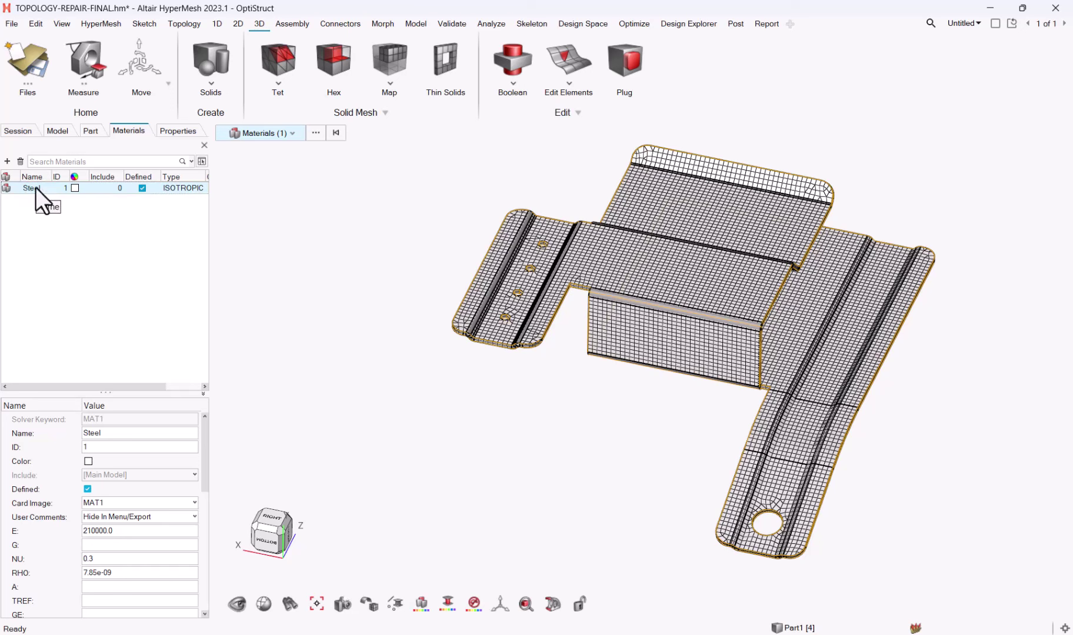
{"action": "right_click", "coordinate": [35, 185]}
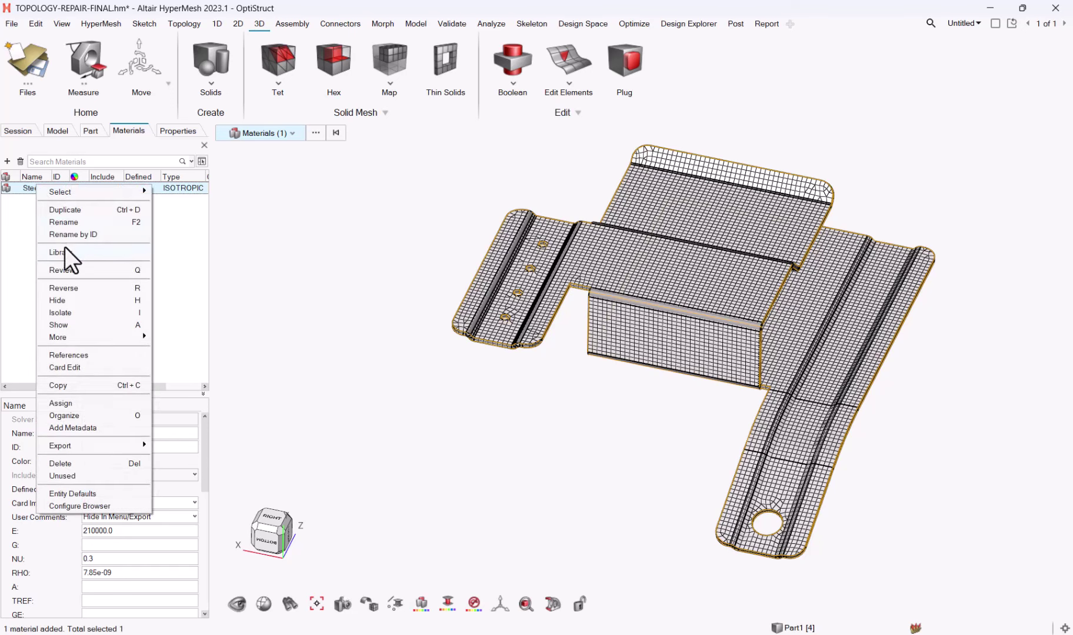
{"action": "mouse_move", "coordinate": [88, 254]}
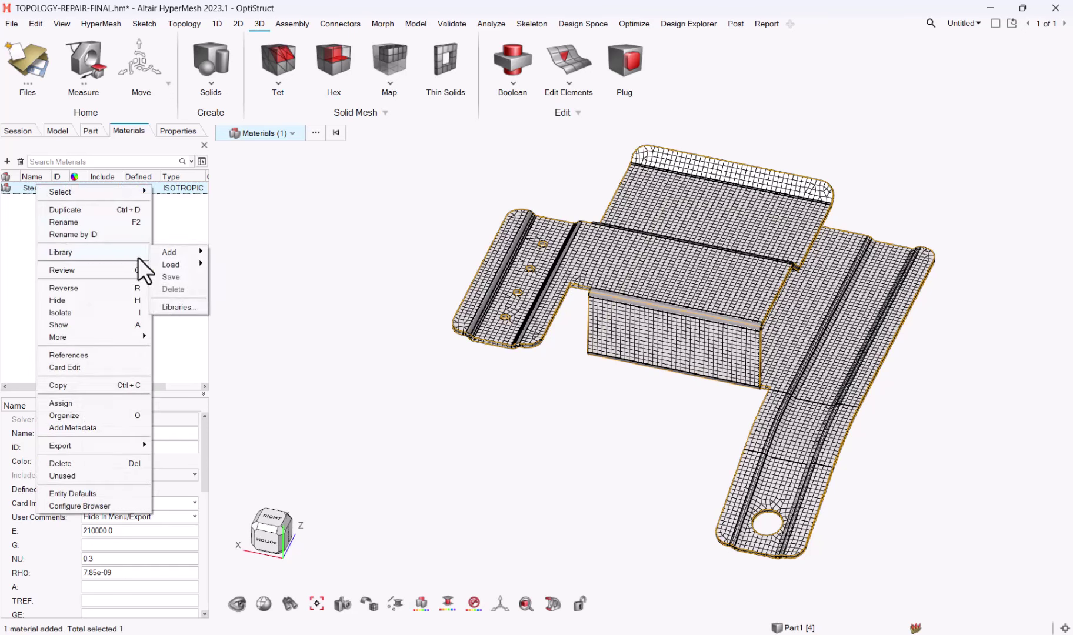
{"action": "mouse_move", "coordinate": [190, 262]}
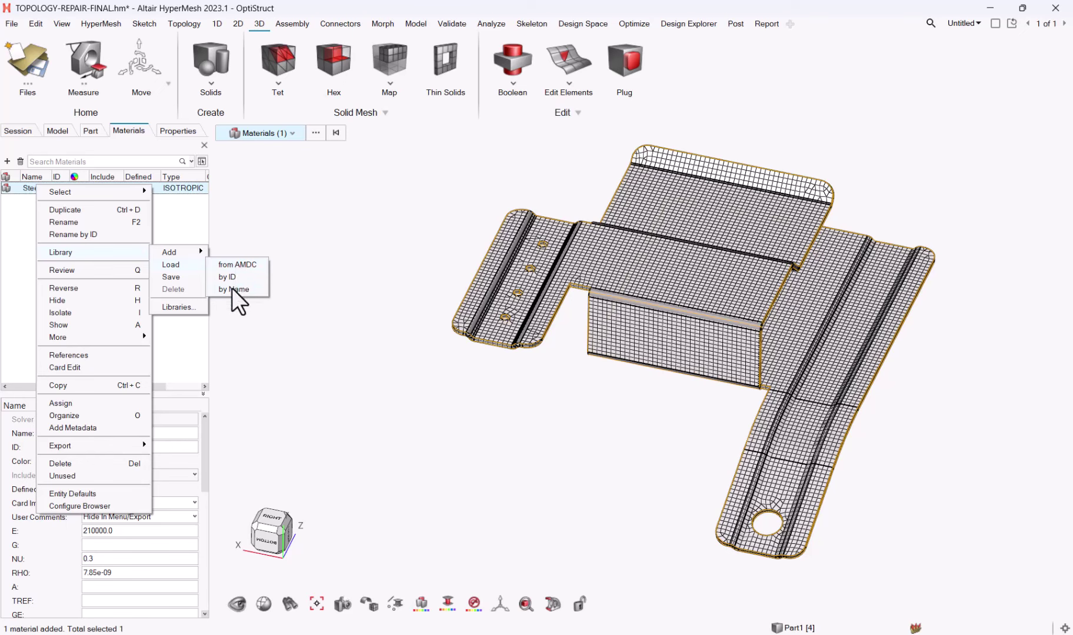
{"action": "left_click", "coordinate": [231, 287]}
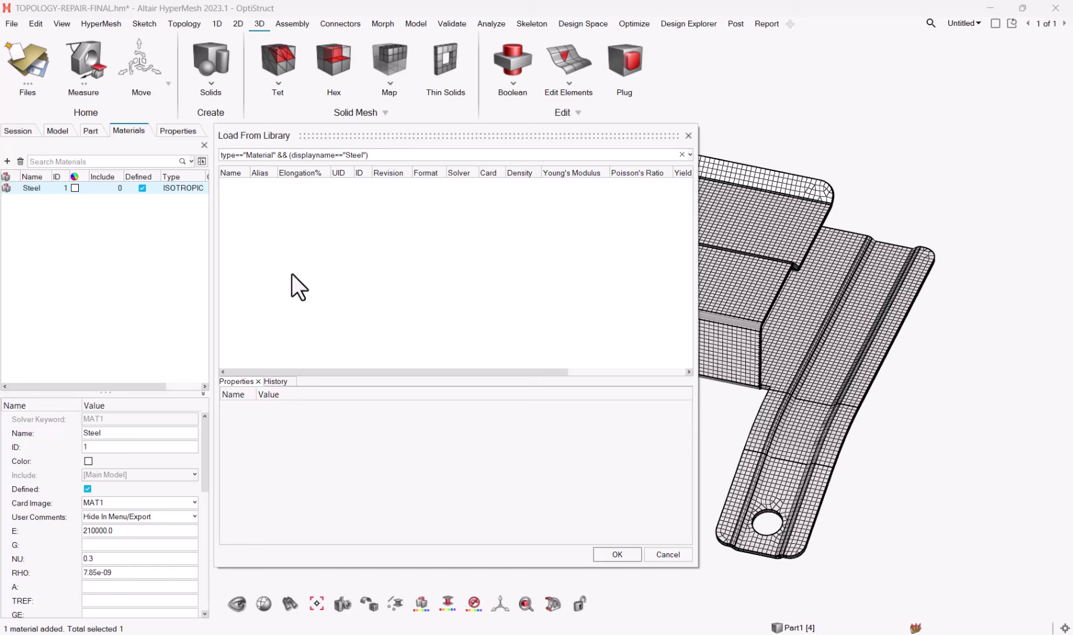
{"action": "left_click", "coordinate": [670, 556]}
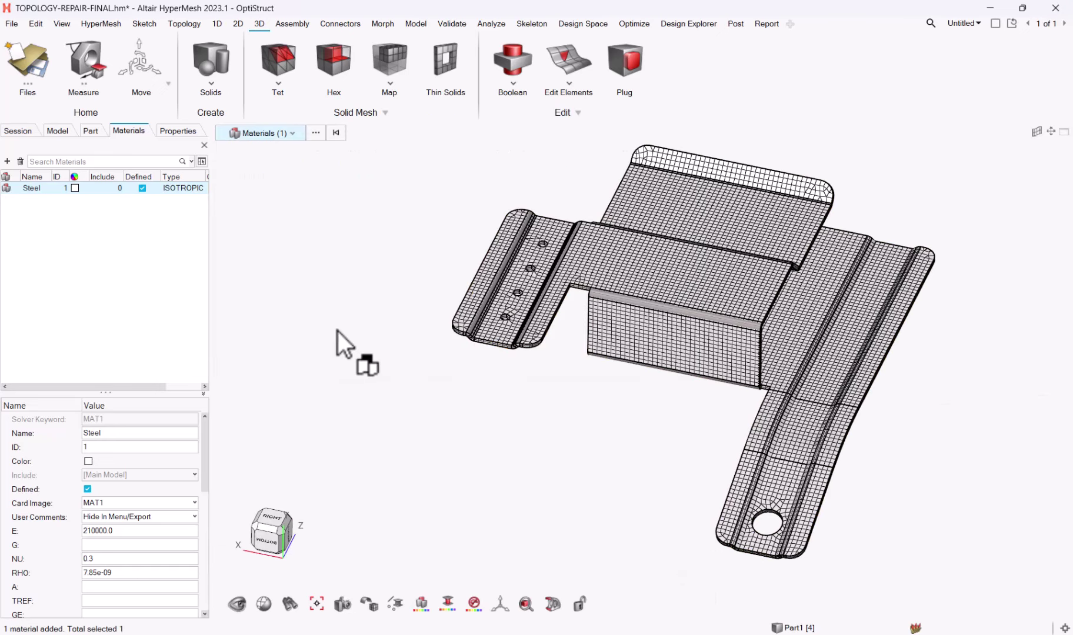
{"action": "left_click", "coordinate": [97, 267]}
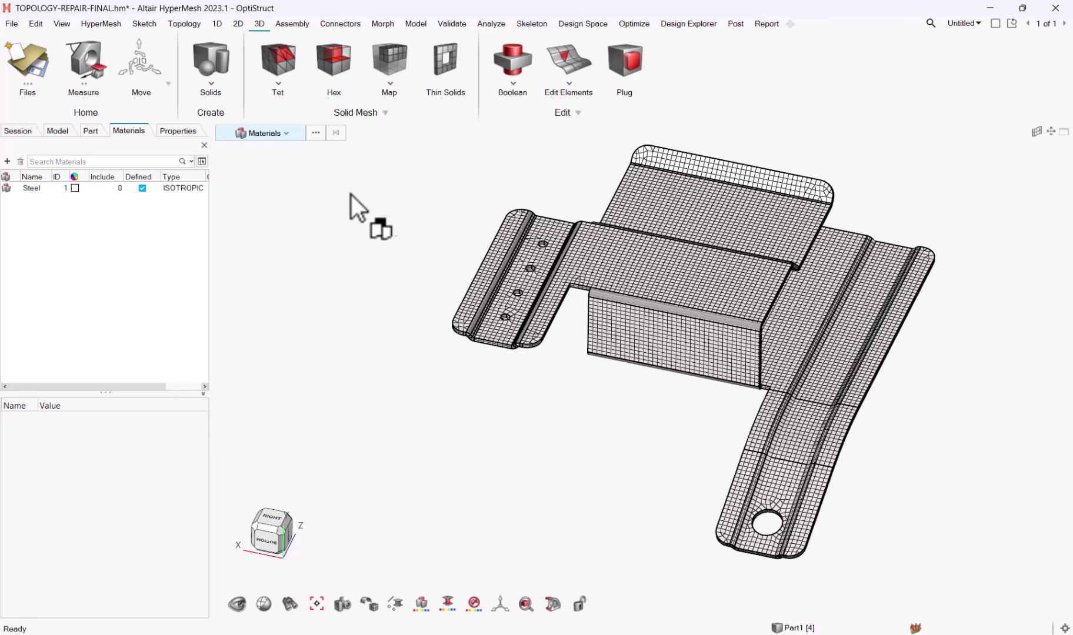
Switch the selection filter to parts and fit the whole bracket in view
{"action": "left_click", "coordinate": [274, 135]}
{"action": "left_click", "coordinate": [262, 256]}
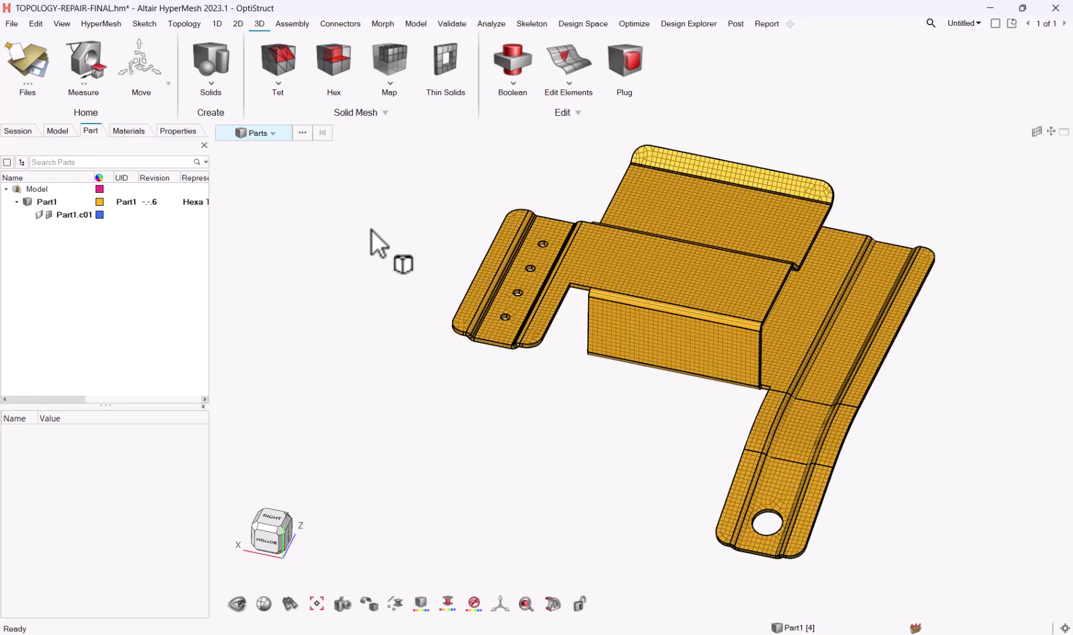
{"action": "key", "text": "z"}
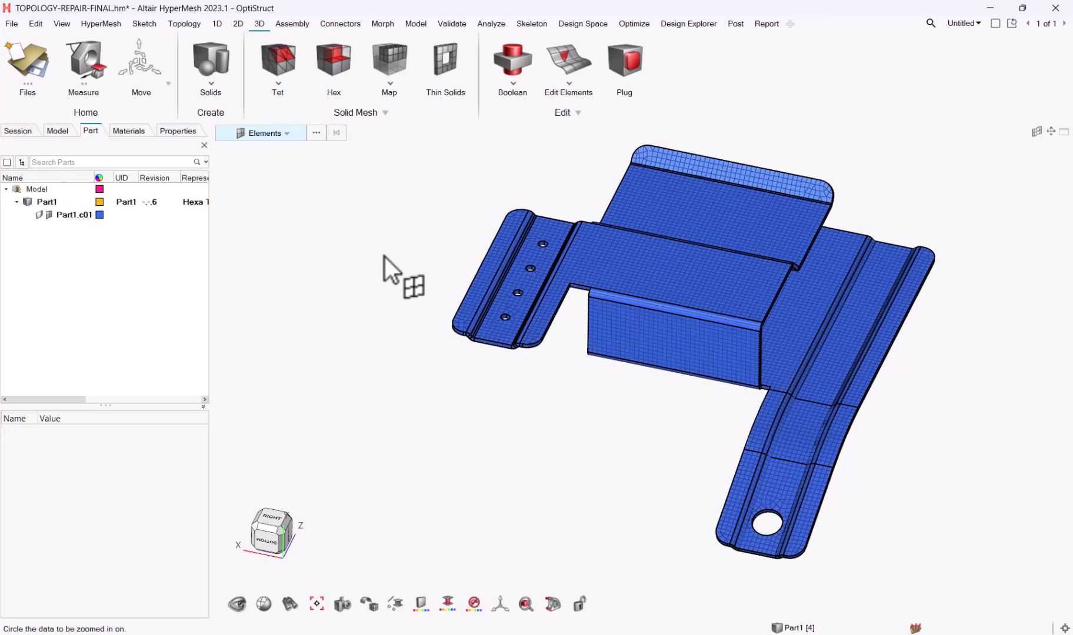
{"action": "key", "text": "f"}
Load Part1's CAD representation, choosing Load All in the confirmation
{"action": "left_click", "coordinate": [58, 202]}
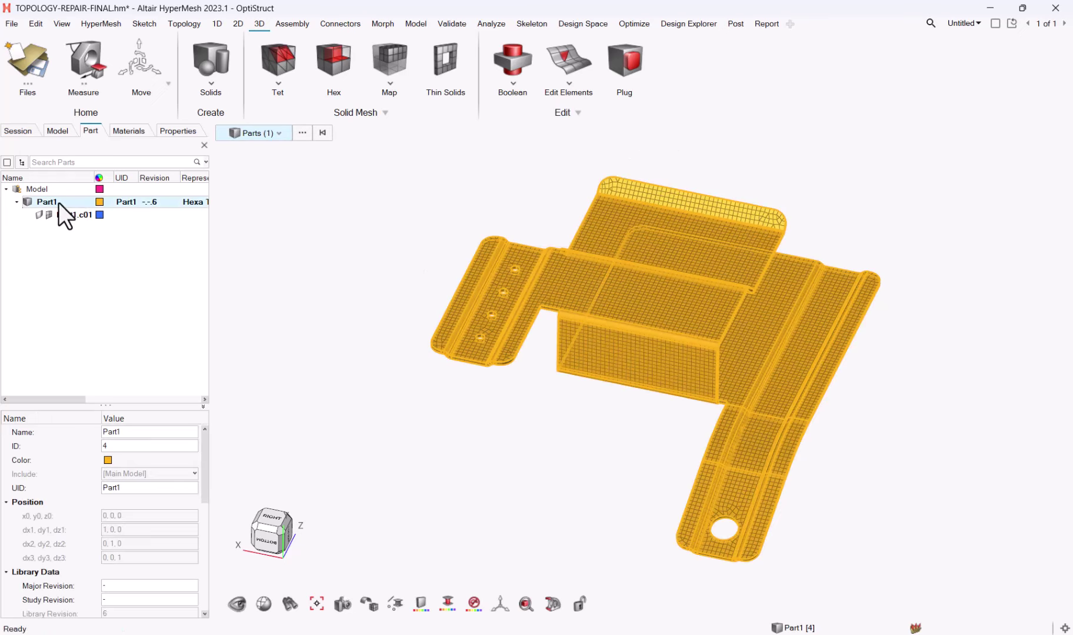
{"action": "right_click", "coordinate": [58, 202]}
{"action": "mouse_move", "coordinate": [102, 261]}
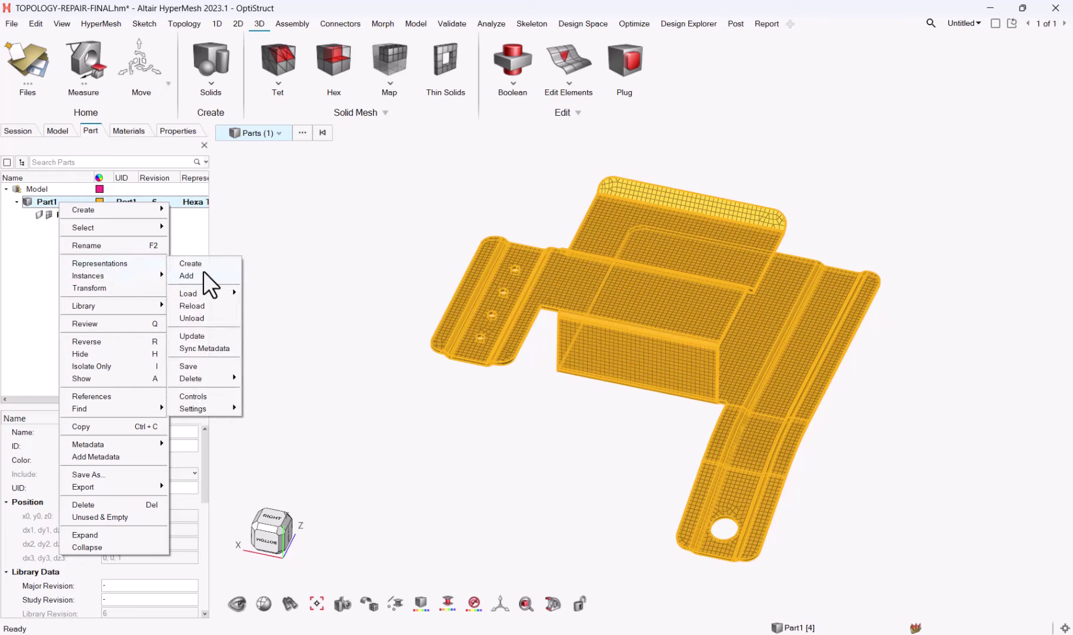
{"action": "mouse_move", "coordinate": [202, 293]}
{"action": "left_click", "coordinate": [259, 295]}
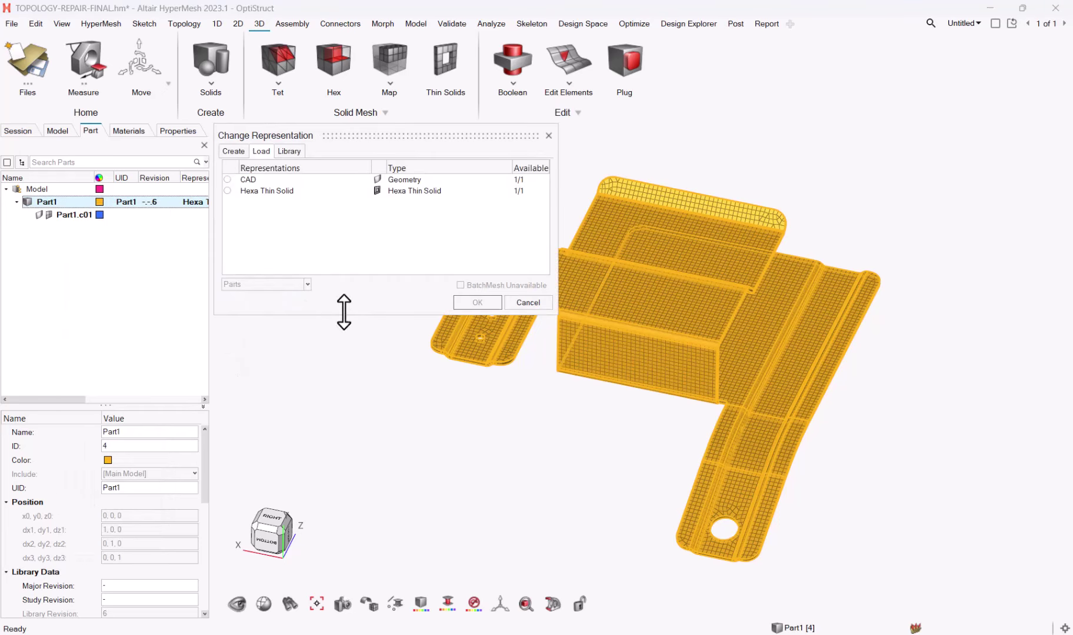
{"action": "left_click", "coordinate": [251, 179]}
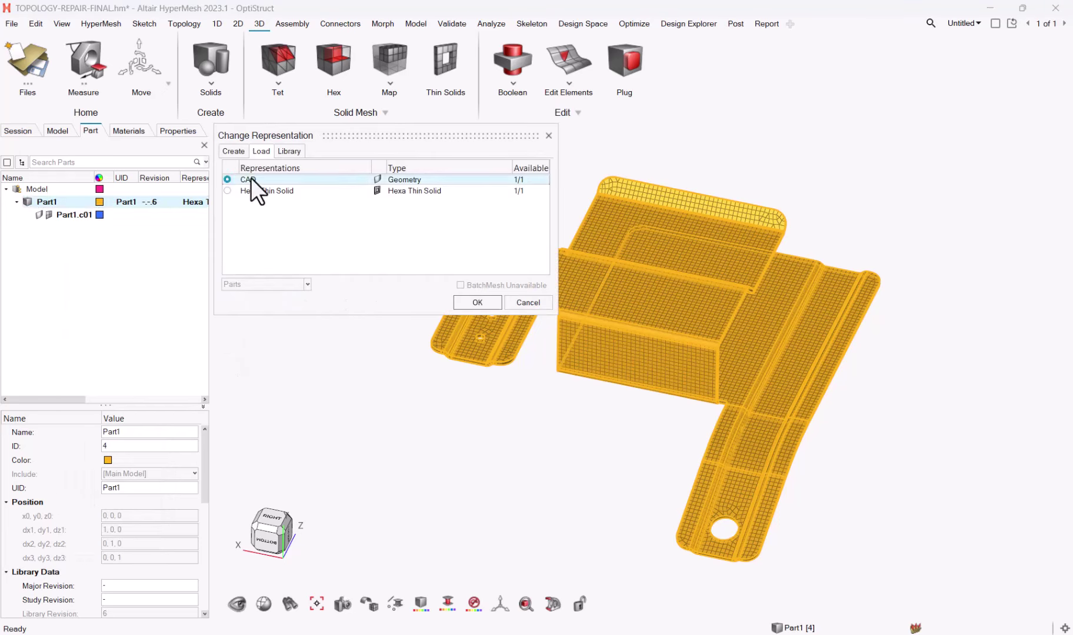
{"action": "left_click", "coordinate": [475, 302]}
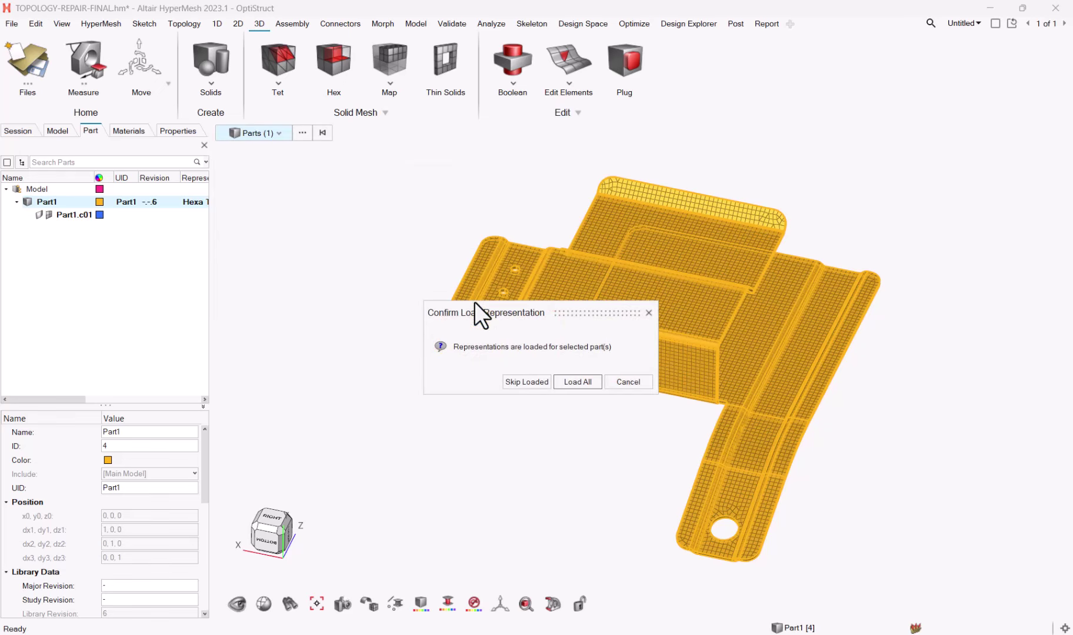
{"action": "left_click", "coordinate": [574, 382]}
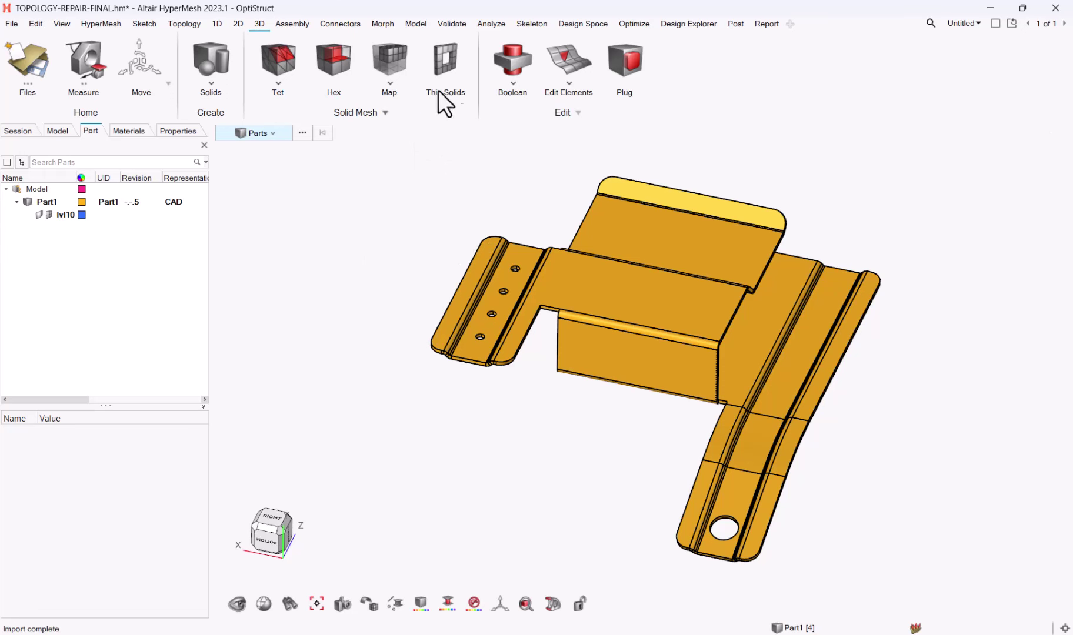
Load crash_2mm.param as Thin Solids source mesh parameters, with target size 1 and Quad elements
{"action": "left_click", "coordinate": [447, 60]}
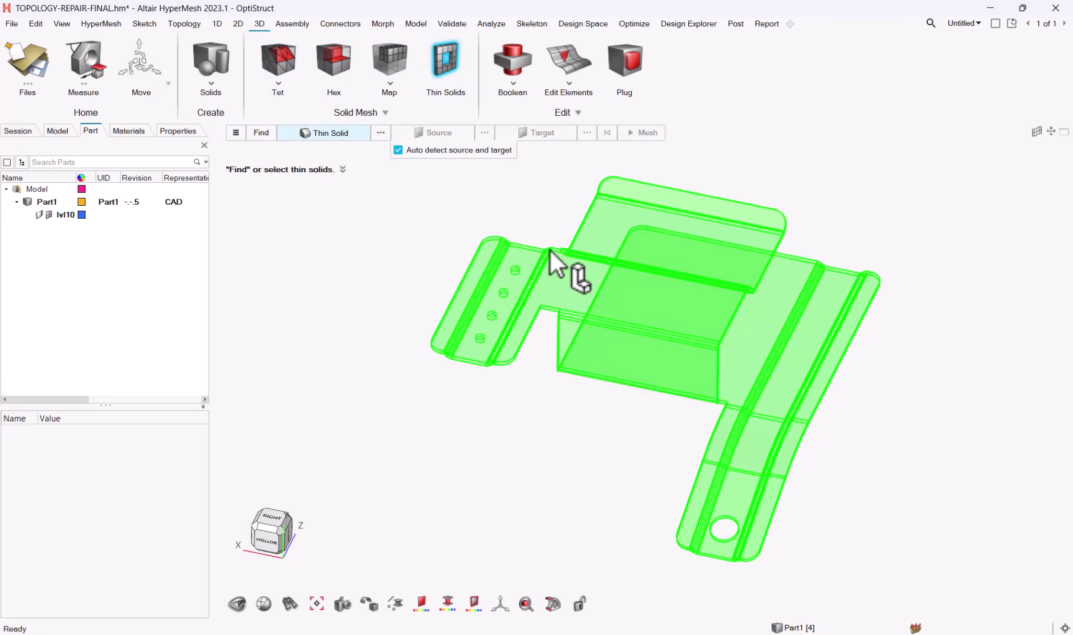
{"action": "left_click", "coordinate": [235, 134]}
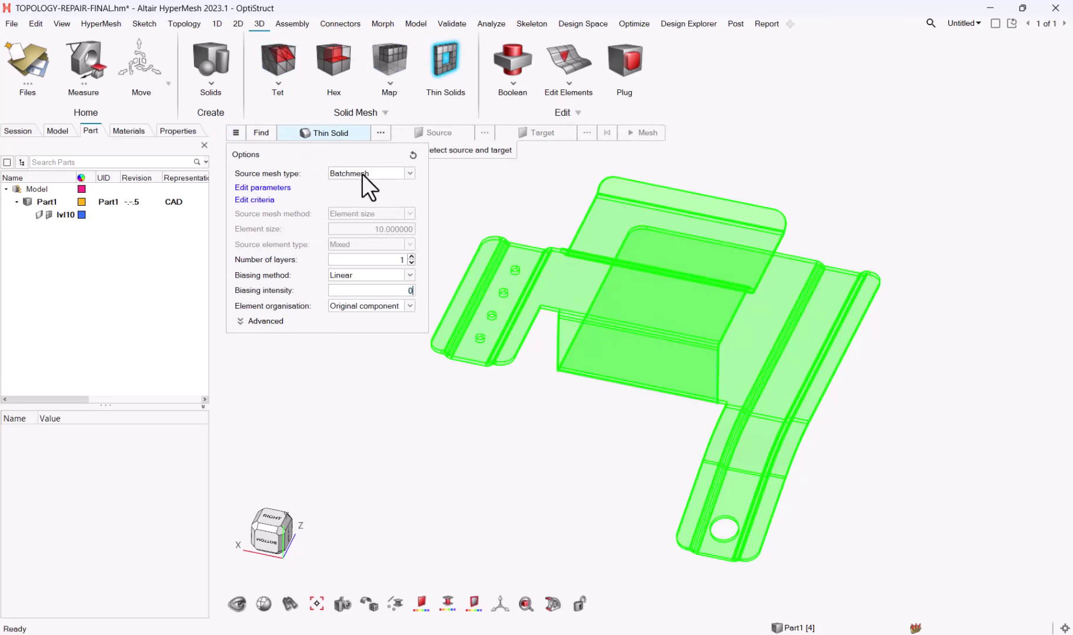
{"action": "left_click", "coordinate": [261, 188]}
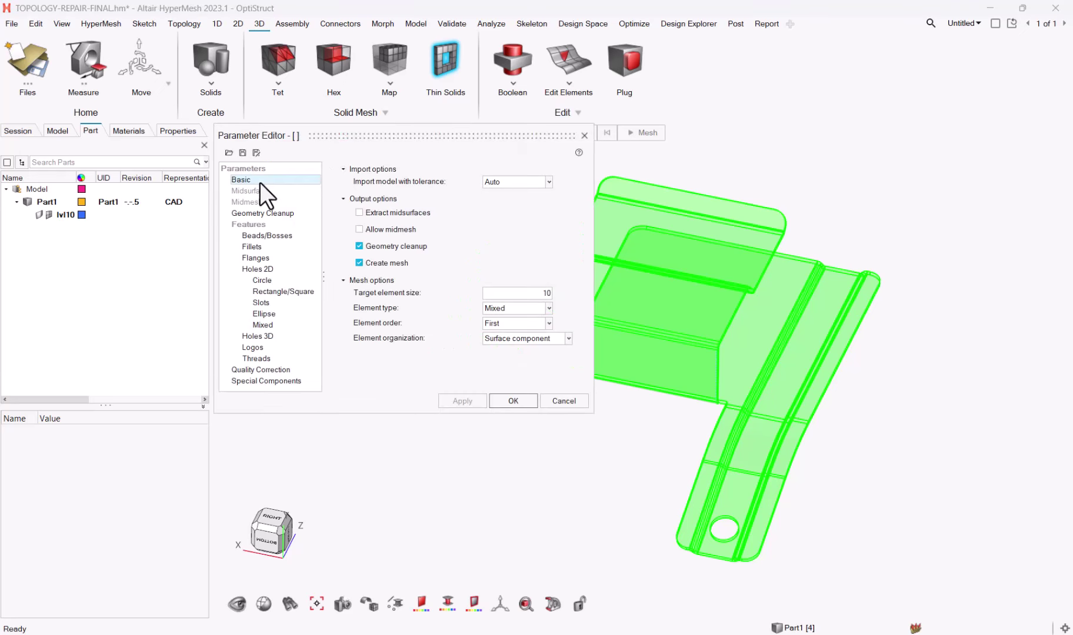
{"action": "left_click", "coordinate": [228, 152]}
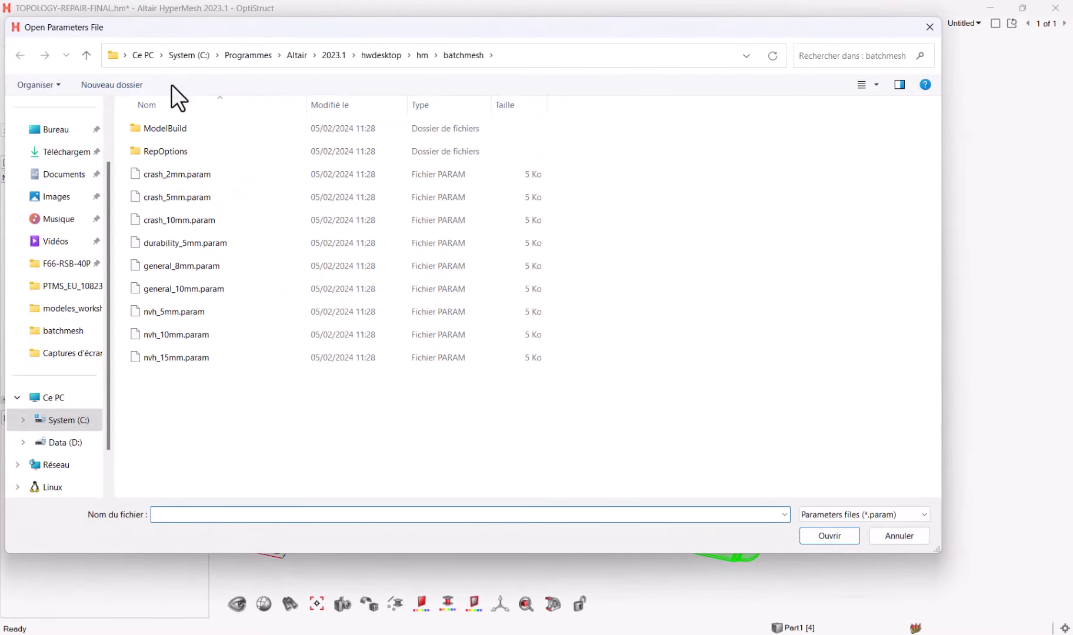
{"action": "double_click", "coordinate": [156, 174]}
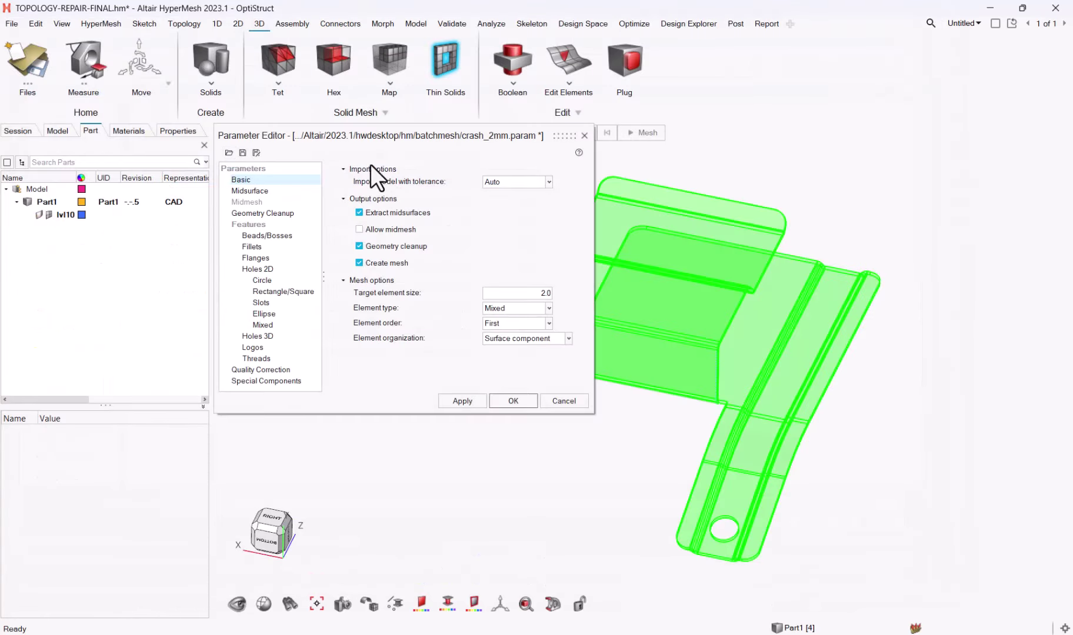
{"action": "left_click", "coordinate": [531, 292]}
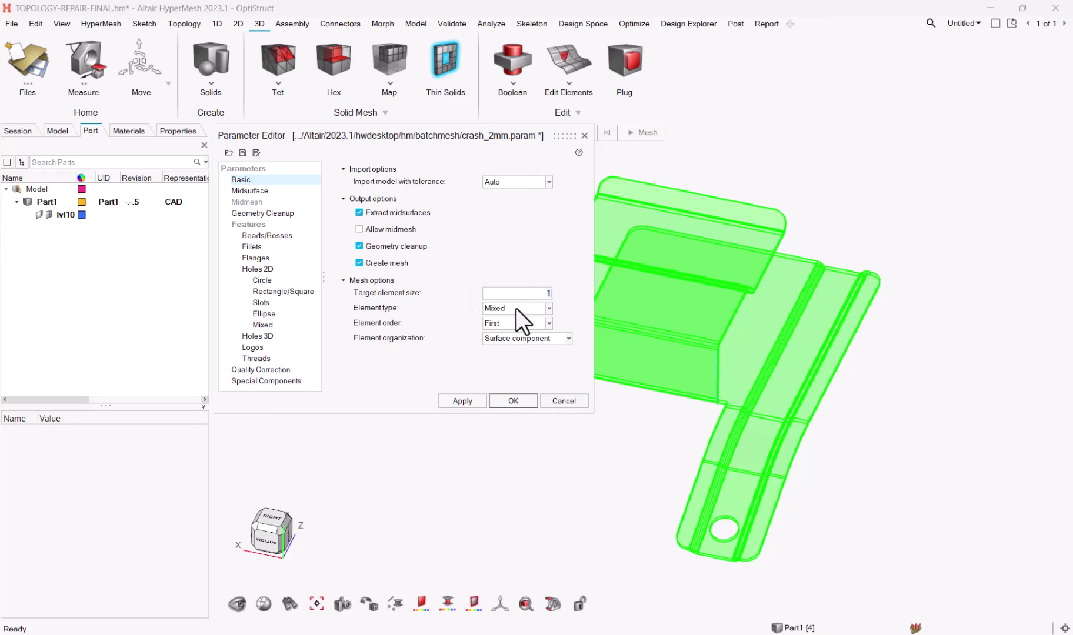
{"action": "left_click", "coordinate": [515, 308]}
{"action": "left_click", "coordinate": [498, 330]}
{"action": "left_click", "coordinate": [514, 402]}
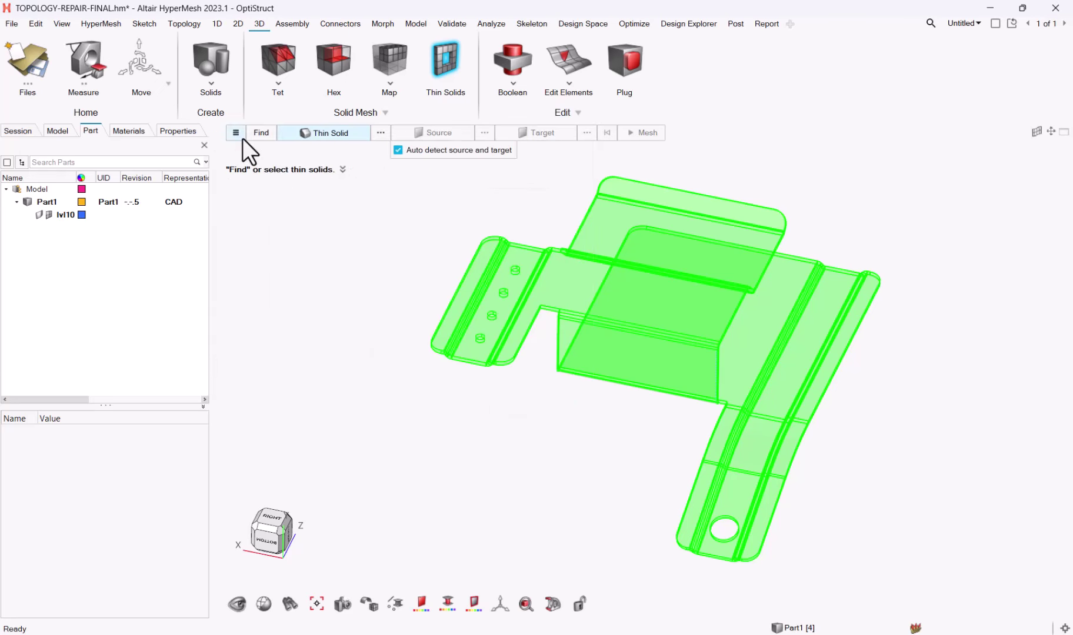
Load crash_2mm.criteria as Thin Solids quality criteria and change the target element size to 1
{"action": "left_click", "coordinate": [235, 133]}
{"action": "left_click", "coordinate": [265, 211]}
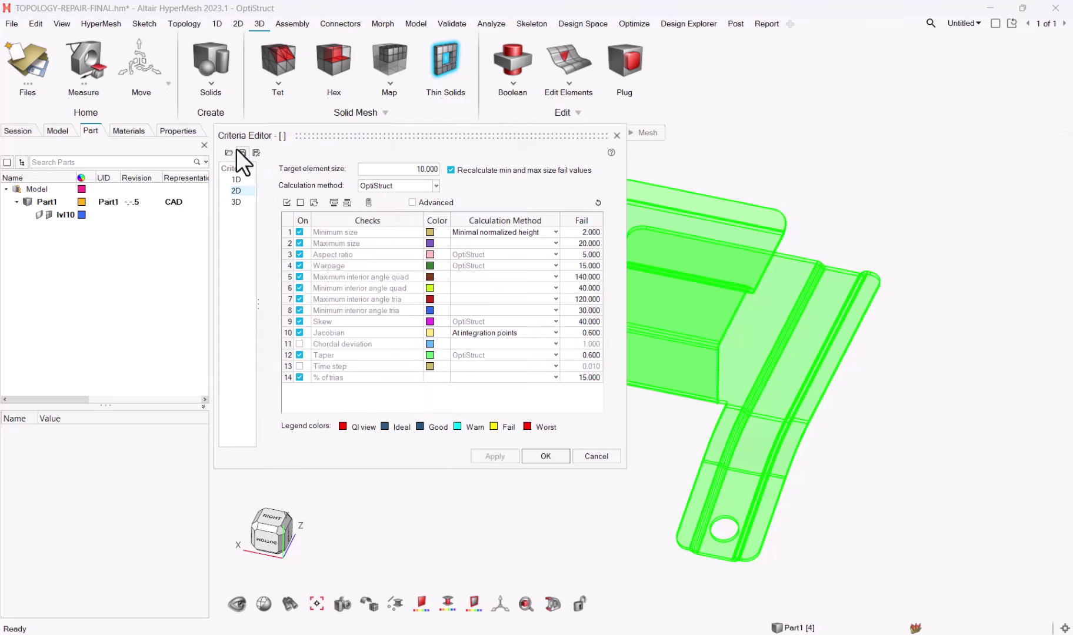
{"action": "left_click", "coordinate": [229, 153]}
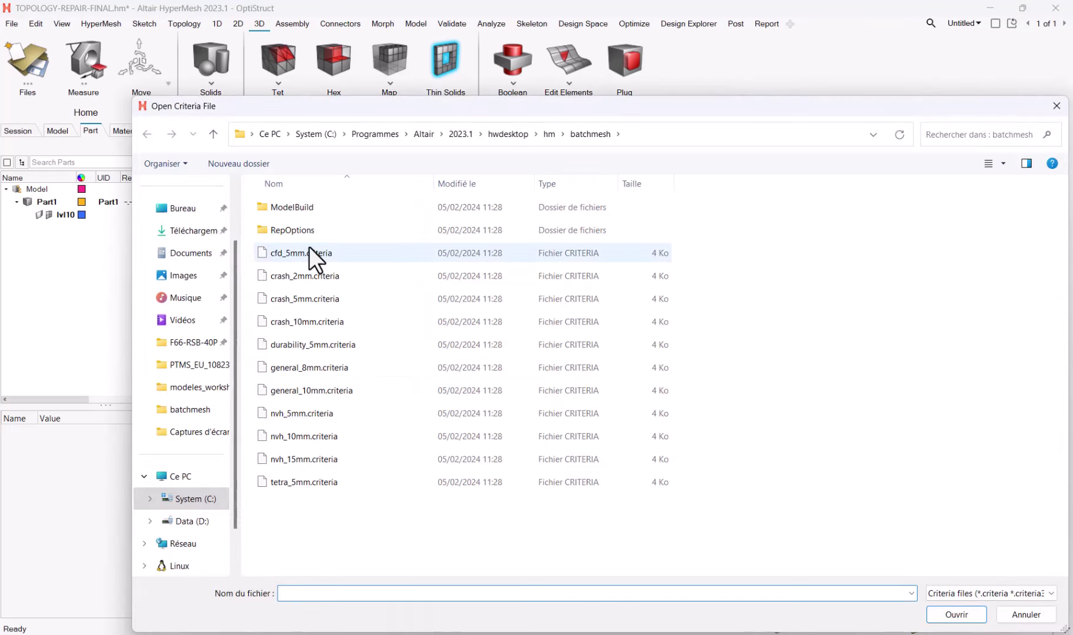
{"action": "left_click", "coordinate": [302, 277]}
{"action": "double_click", "coordinate": [301, 276]}
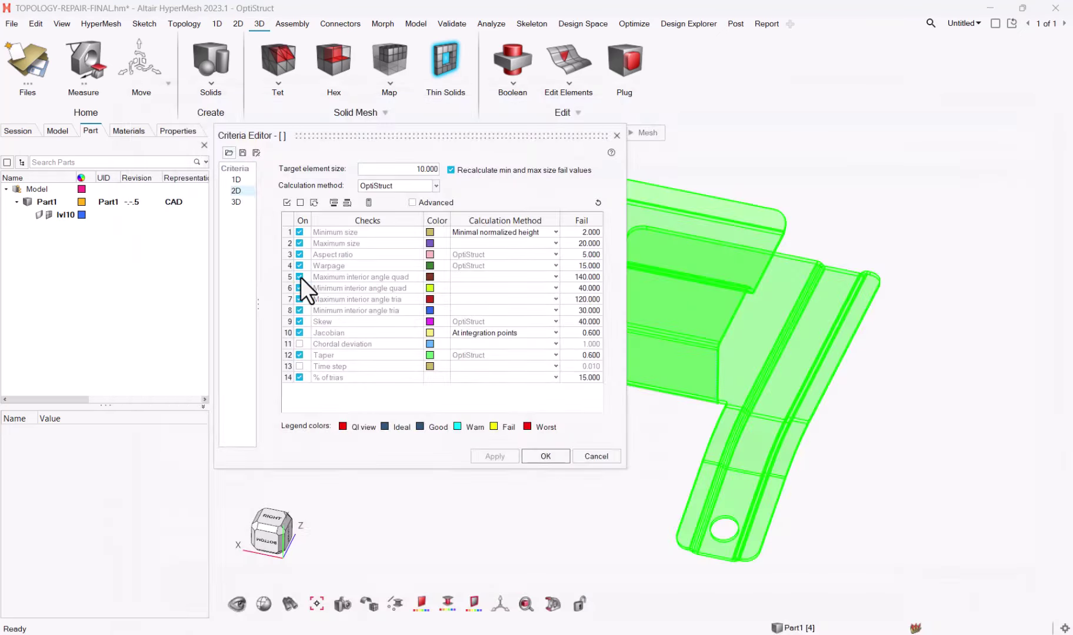
{"action": "double_click", "coordinate": [412, 169]}
{"action": "type", "text": "1"}
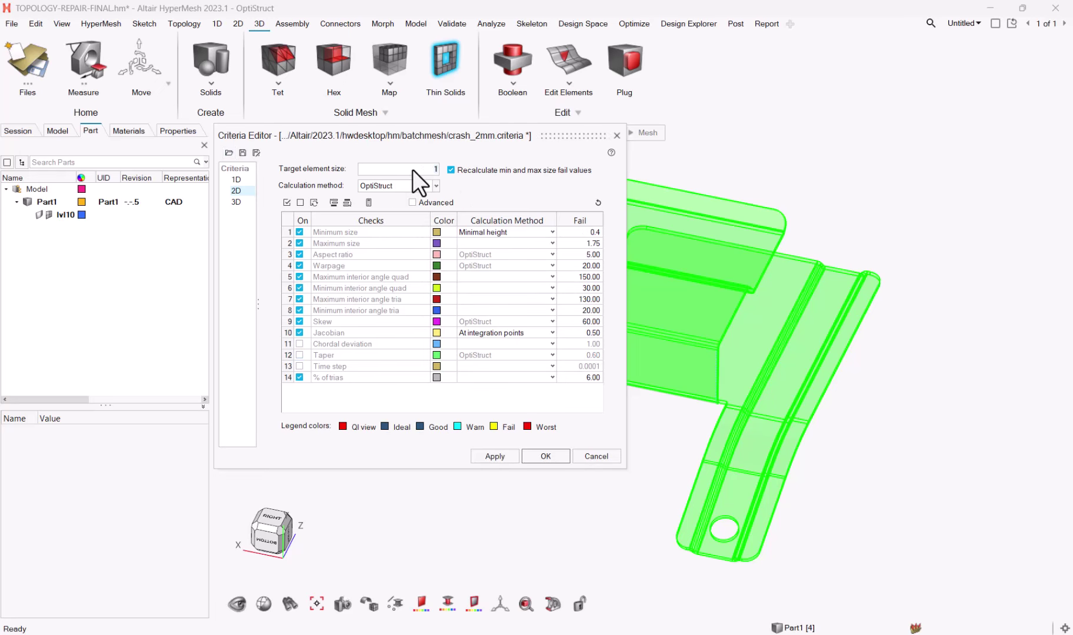
{"action": "left_click", "coordinate": [483, 458]}
{"action": "left_click", "coordinate": [533, 453]}
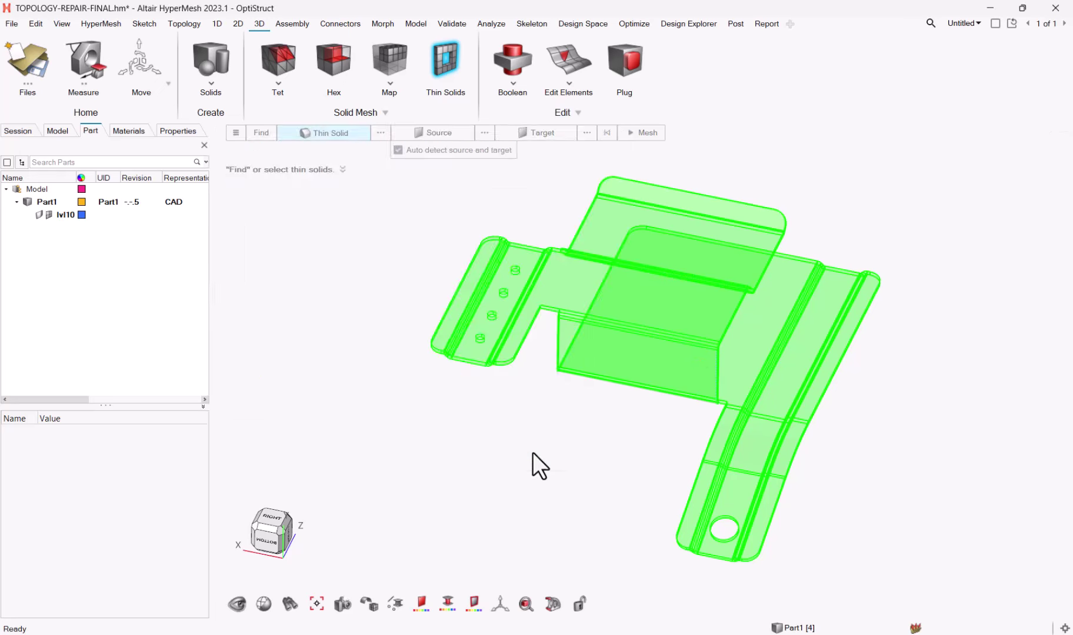
Auto-detect the bracket's thin solid, source and target, then generate its hexa mesh at size 1.00
{"action": "left_click", "coordinate": [260, 132]}
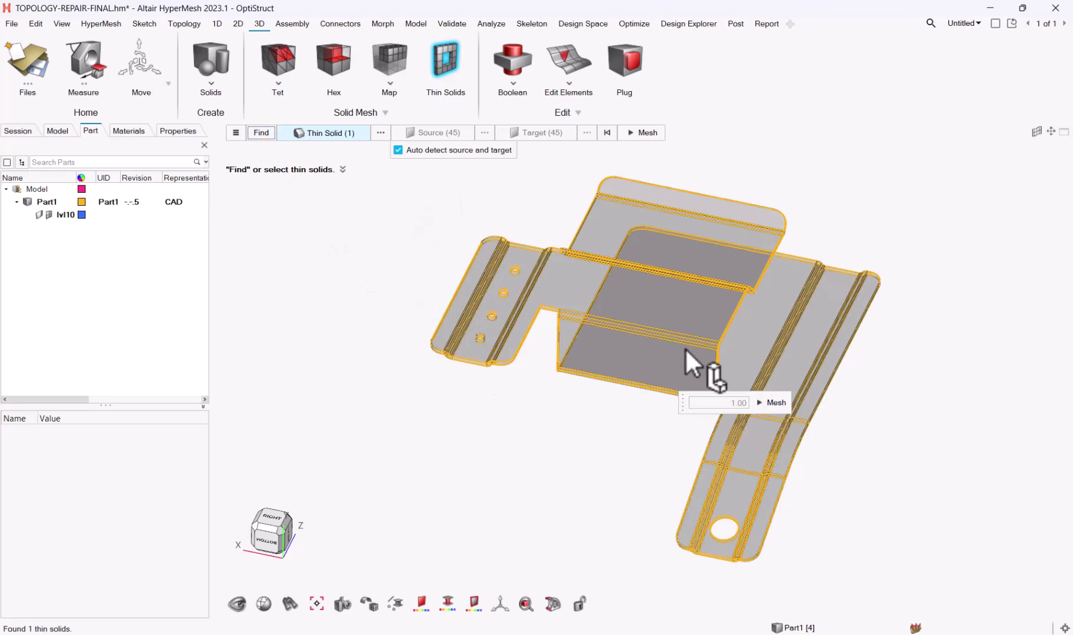
{"action": "left_click", "coordinate": [772, 403]}
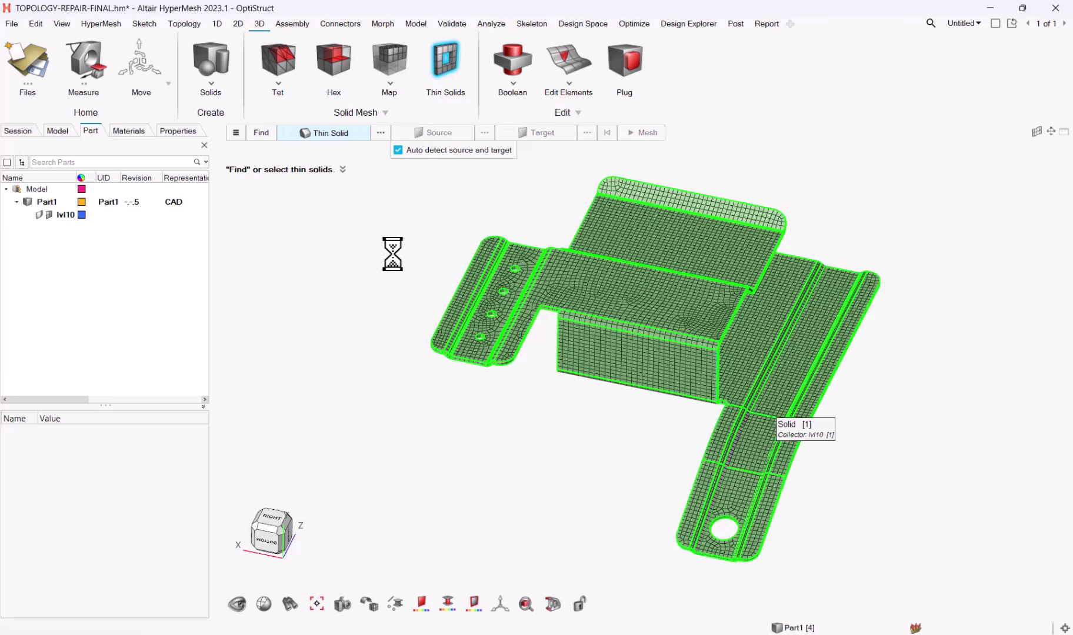
{"action": "right_click_drag", "start_coordinate": [525, 300], "coordinate": [563, 351]}
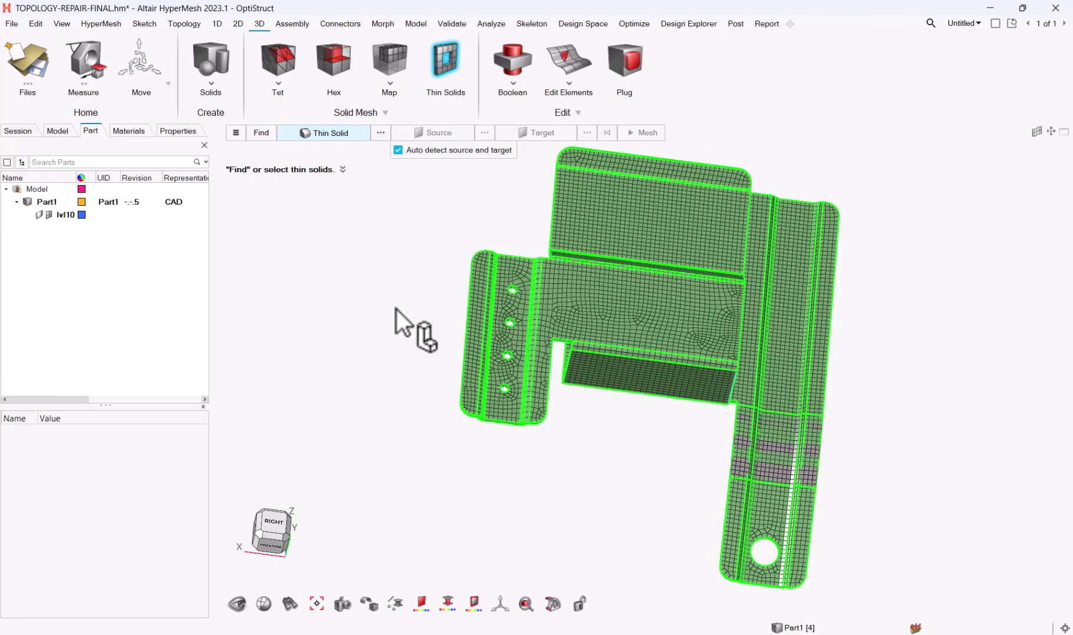
Exit Thin Solids and inspect the hexa mesh around the flange holes, large end hole and slot
{"action": "right_click", "coordinate": [463, 209]}
{"action": "scroll", "coordinate": [463, 298], "scroll_direction": "up", "scroll_amount": 6}
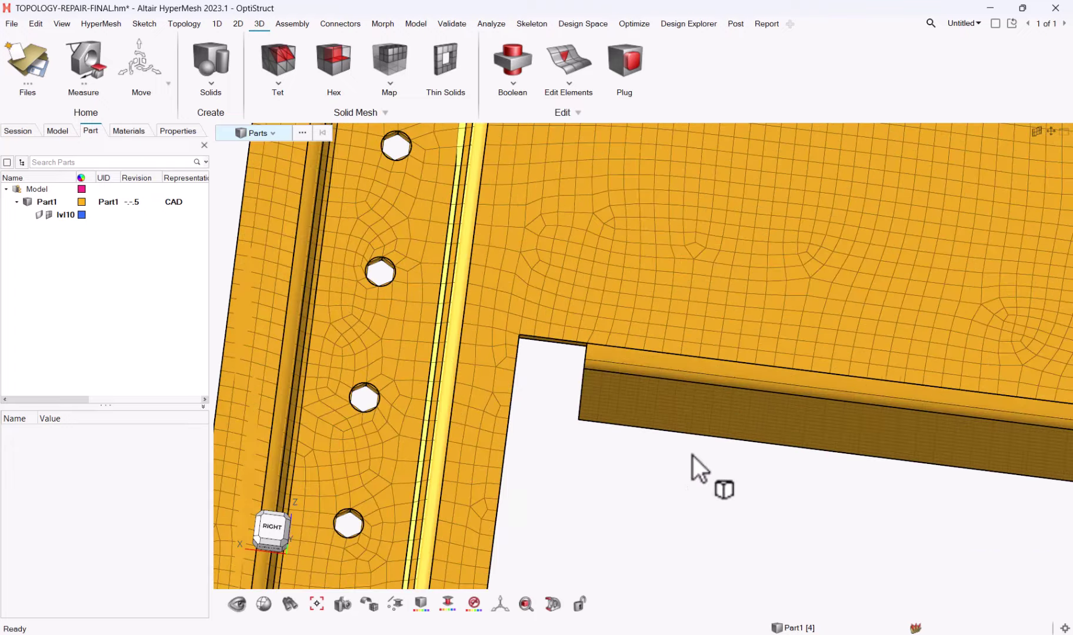
{"action": "middle_click_drag", "start_coordinate": [693, 456], "coordinate": [705, 426]}
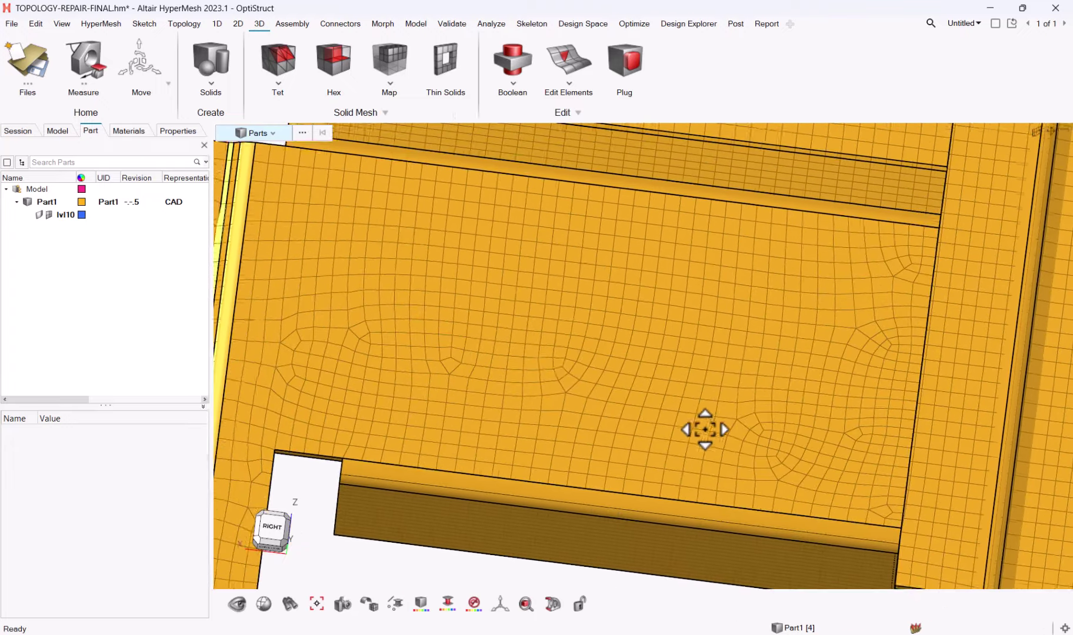
{"action": "scroll", "coordinate": [770, 282], "scroll_direction": "down", "scroll_amount": 8}
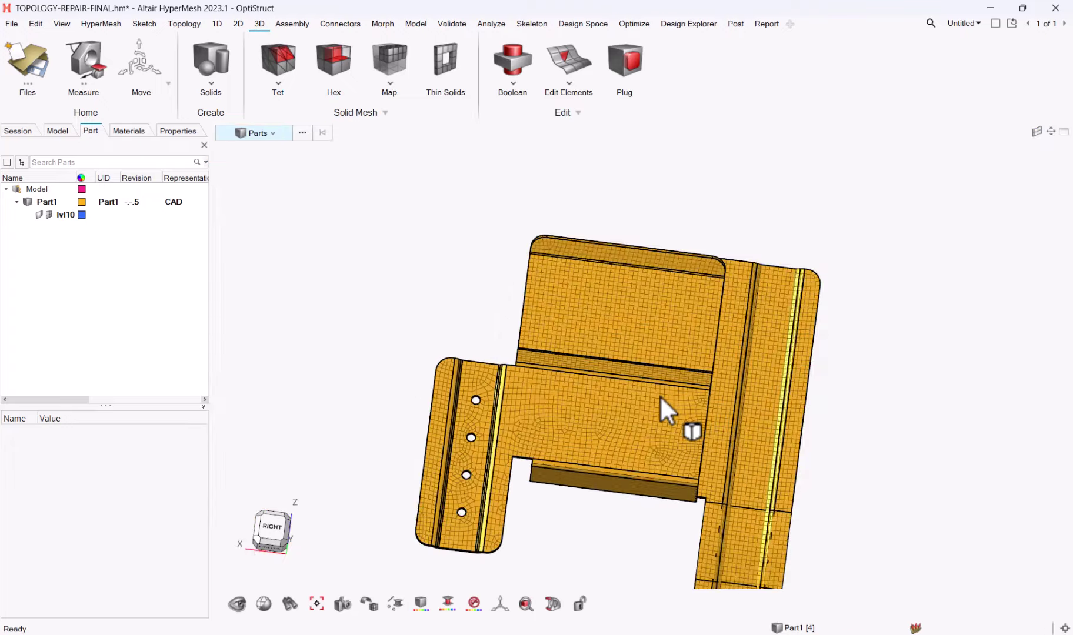
{"action": "middle_click_drag", "start_coordinate": [659, 396], "coordinate": [692, 278]}
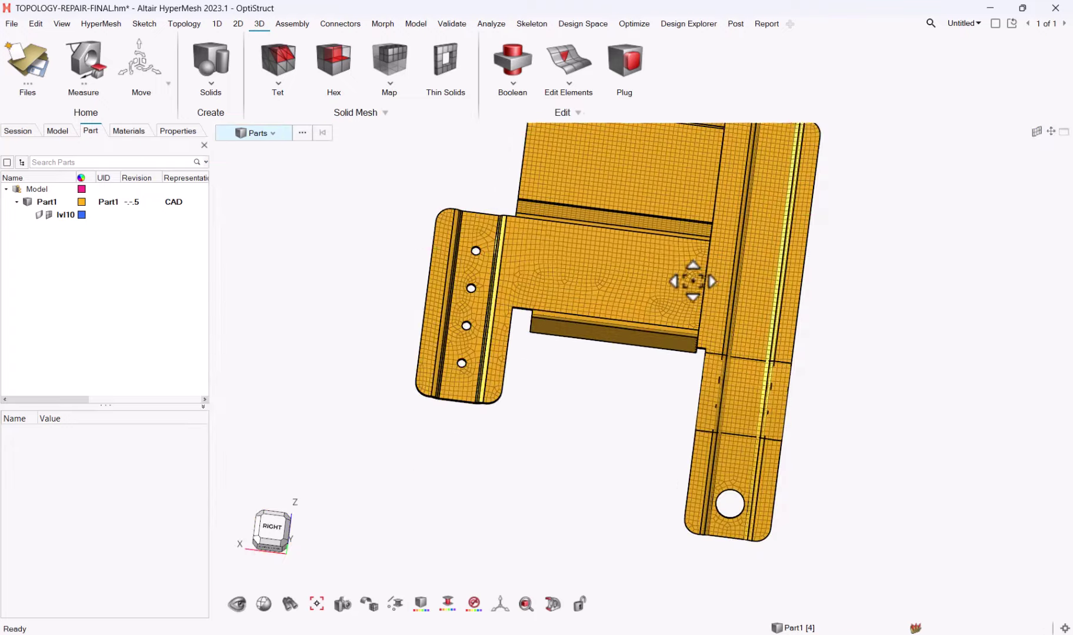
{"action": "scroll", "coordinate": [793, 479], "scroll_direction": "up", "scroll_amount": 3}
{"action": "middle_click_drag", "start_coordinate": [793, 479], "coordinate": [814, 382]}
{"action": "scroll", "coordinate": [743, 376], "scroll_direction": "up", "scroll_amount": 3}
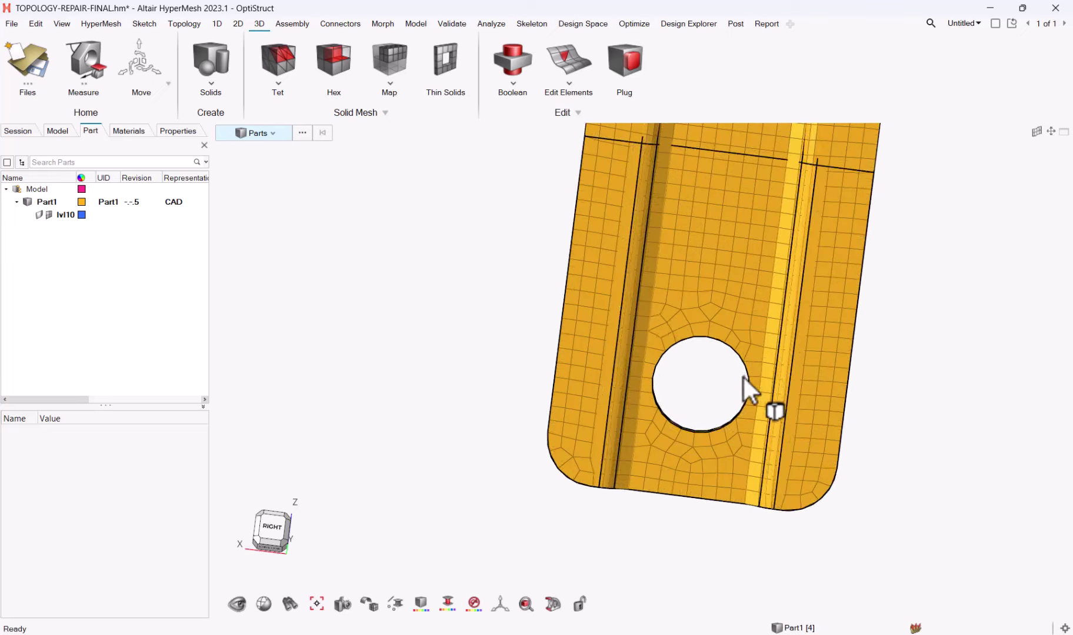
{"action": "middle_click_drag", "start_coordinate": [646, 268], "coordinate": [711, 315]}
{"action": "scroll", "coordinate": [749, 377], "scroll_direction": "up", "scroll_amount": 2}
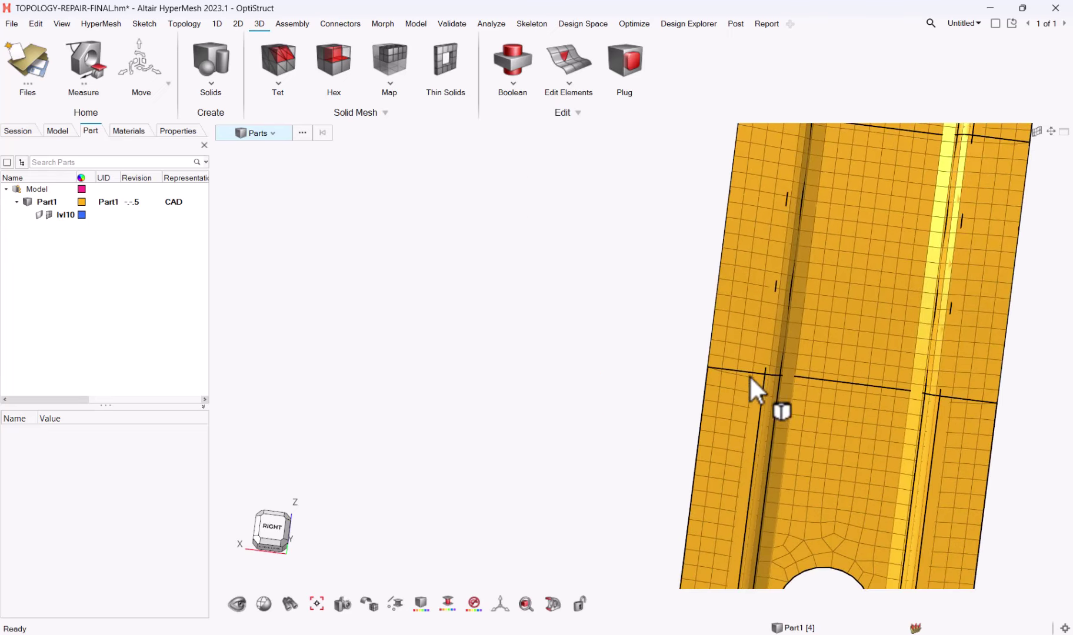
{"action": "scroll", "coordinate": [759, 483], "scroll_direction": "down", "scroll_amount": 4}
{"action": "scroll", "coordinate": [624, 306], "scroll_direction": "down", "scroll_amount": 2}
{"action": "middle_click_drag", "start_coordinate": [628, 311], "coordinate": [723, 383]}
{"action": "scroll", "coordinate": [720, 375], "scroll_direction": "down", "scroll_amount": 3}
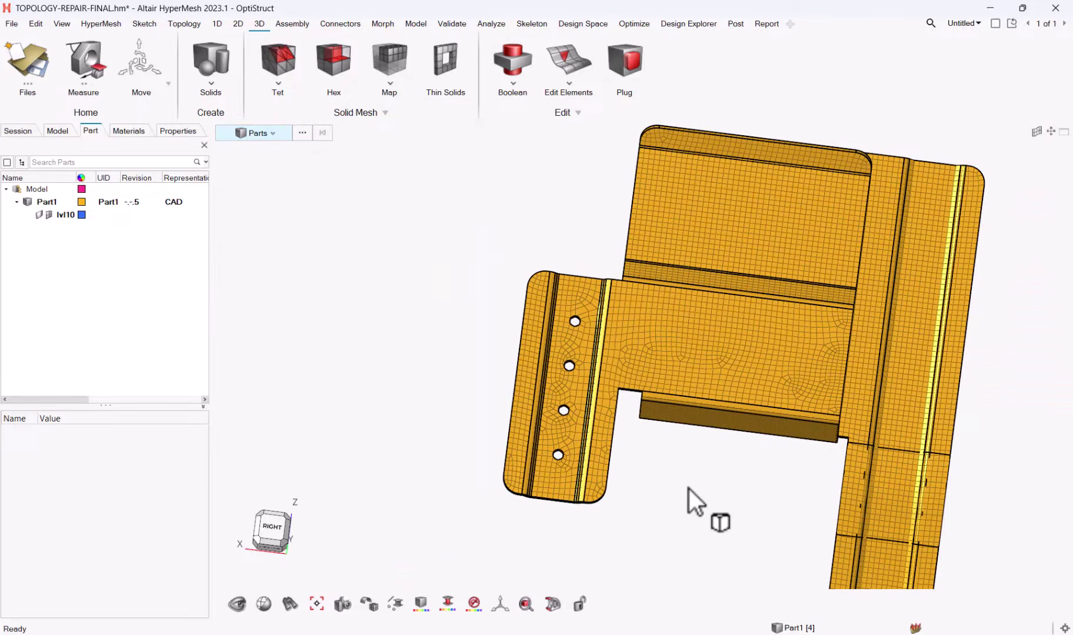
Show Part1's properties in the Part browser down to PDM Data, where Material reads Steel
{"action": "left_click", "coordinate": [54, 130]}
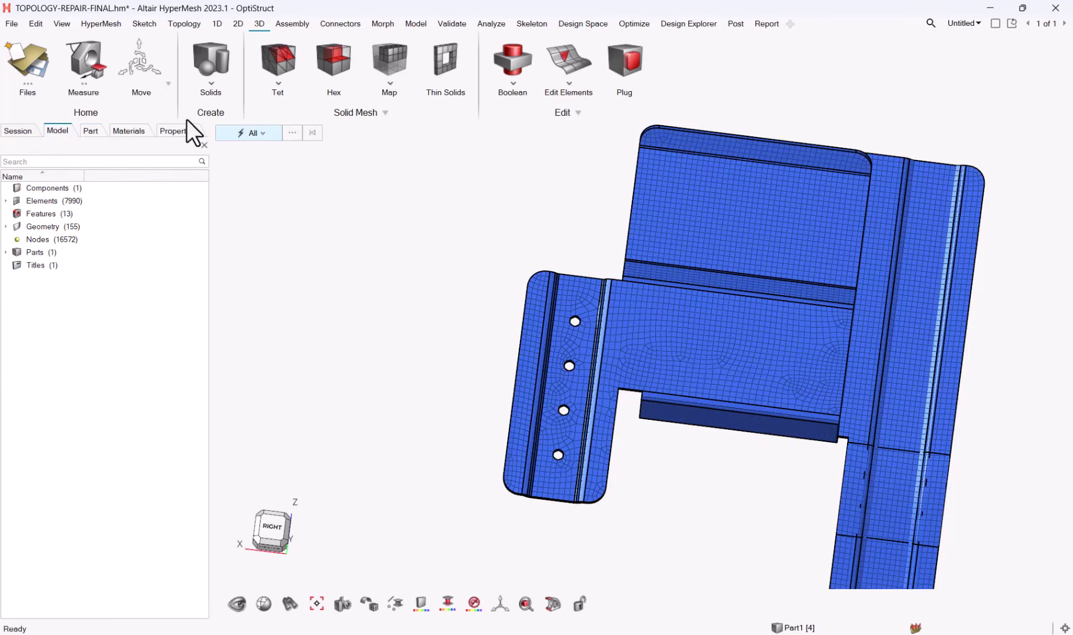
{"action": "left_click", "coordinate": [6, 251]}
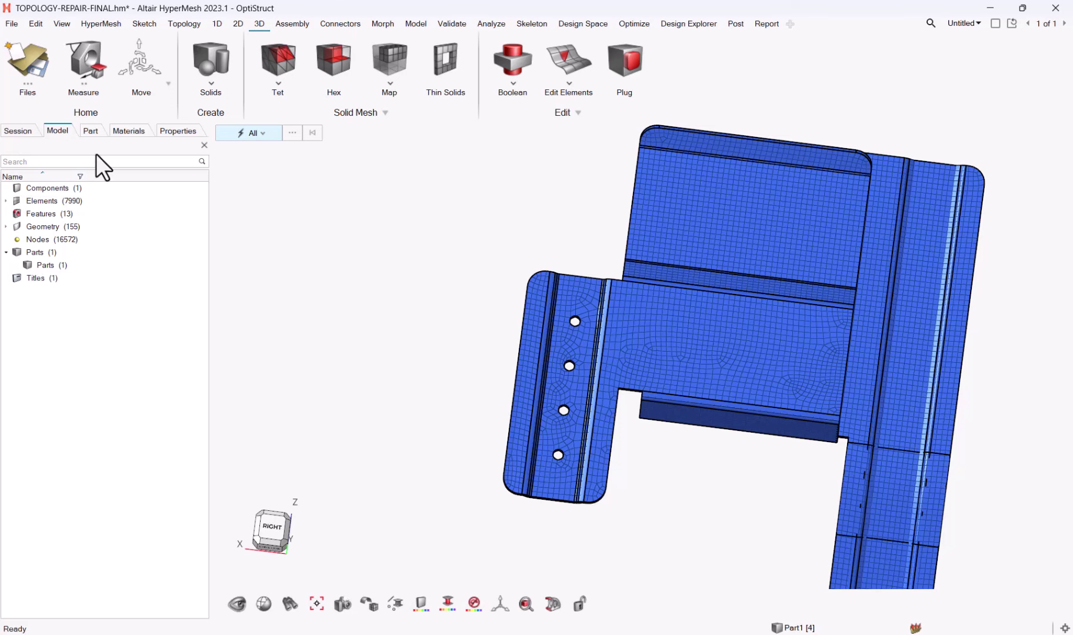
{"action": "left_click", "coordinate": [97, 134]}
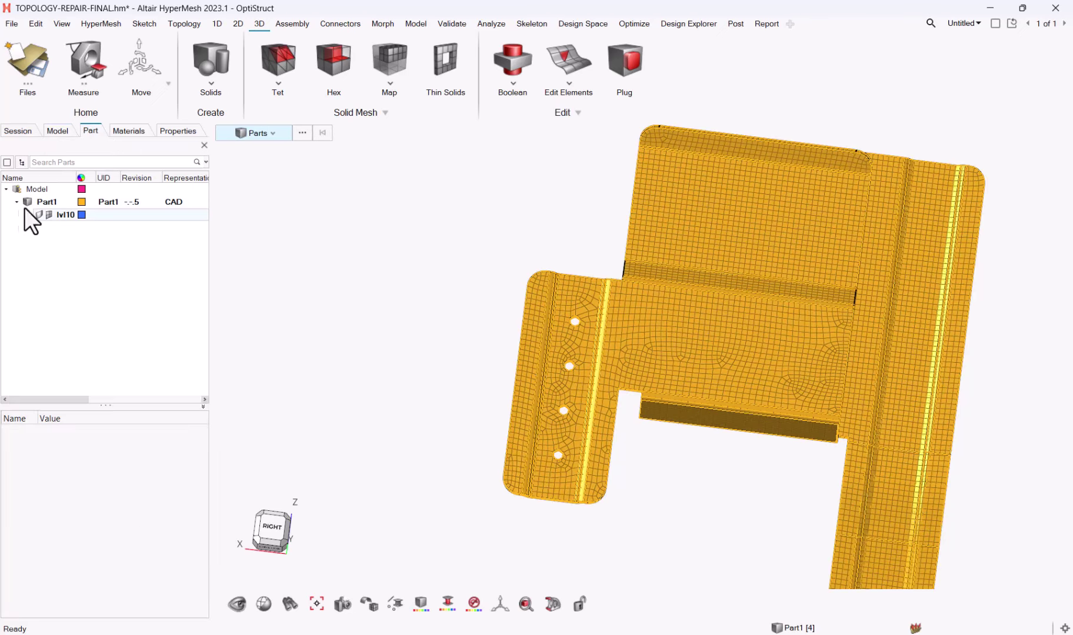
{"action": "scroll", "coordinate": [360, 241], "scroll_direction": "down", "scroll_amount": 3}
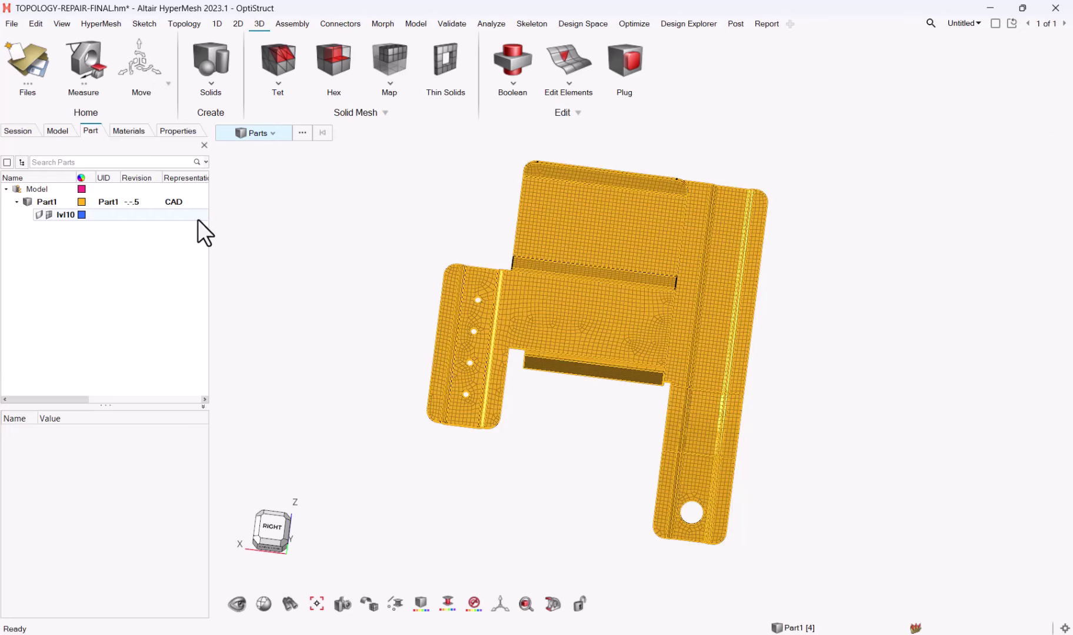
{"action": "left_click", "coordinate": [41, 201]}
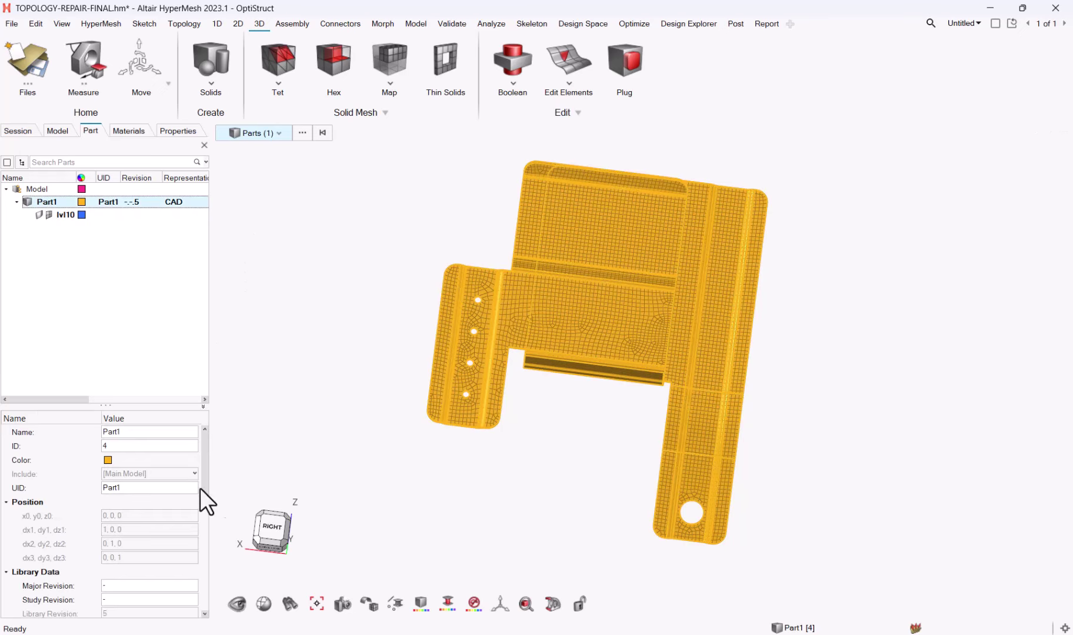
{"action": "left_click_drag", "start_coordinate": [201, 488], "coordinate": [214, 579]}
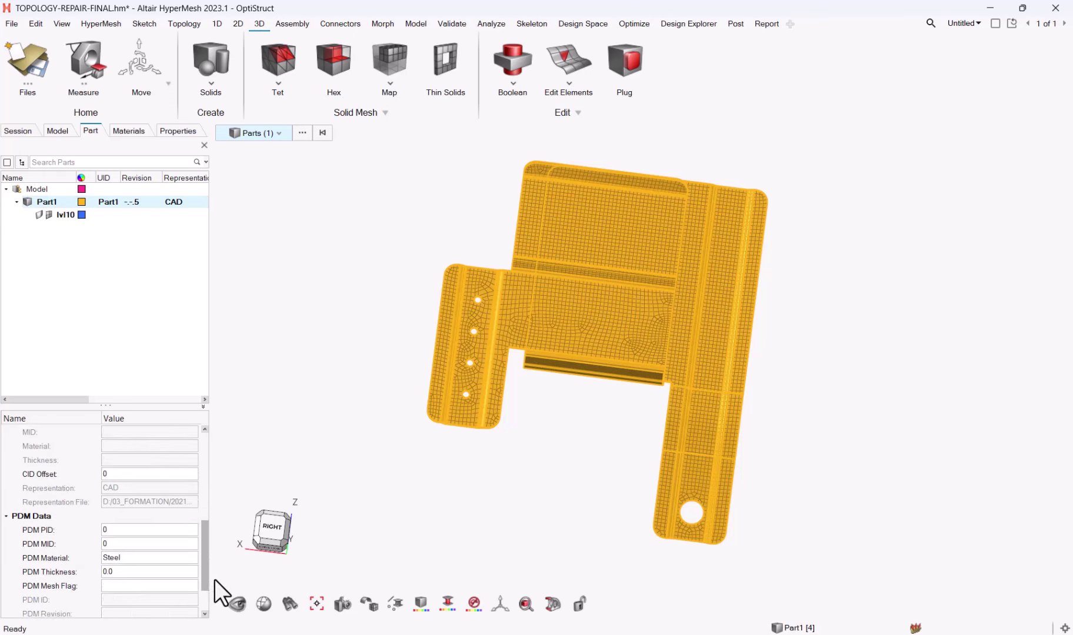
Save Part1 to the library as its Hexa Thin Solid representation
{"action": "right_click", "coordinate": [37, 200]}
{"action": "mouse_move", "coordinate": [86, 265]}
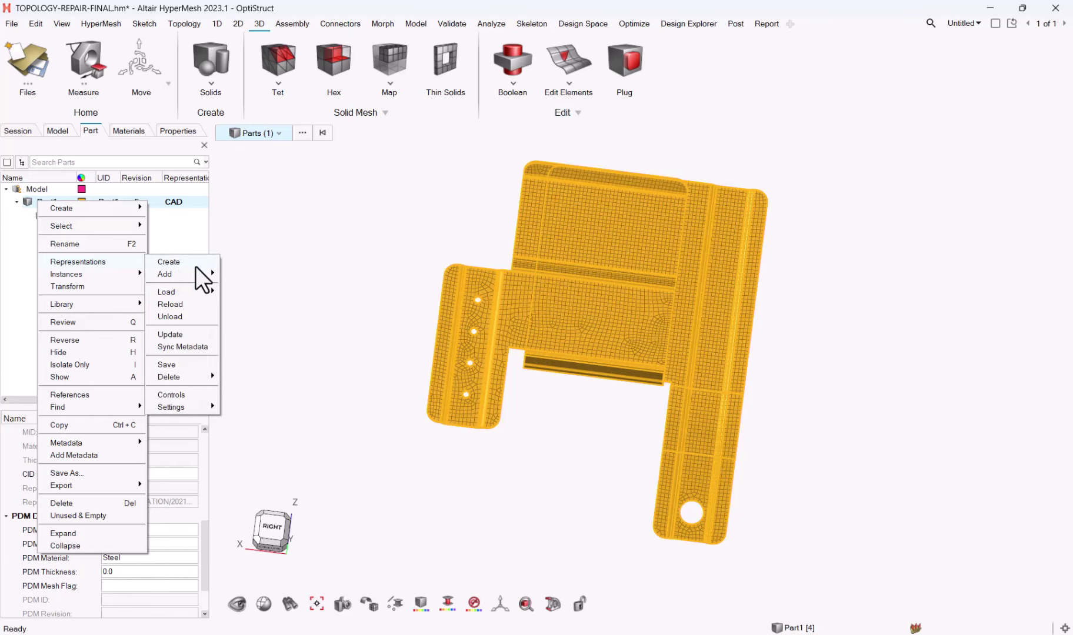
{"action": "left_click", "coordinate": [196, 365]}
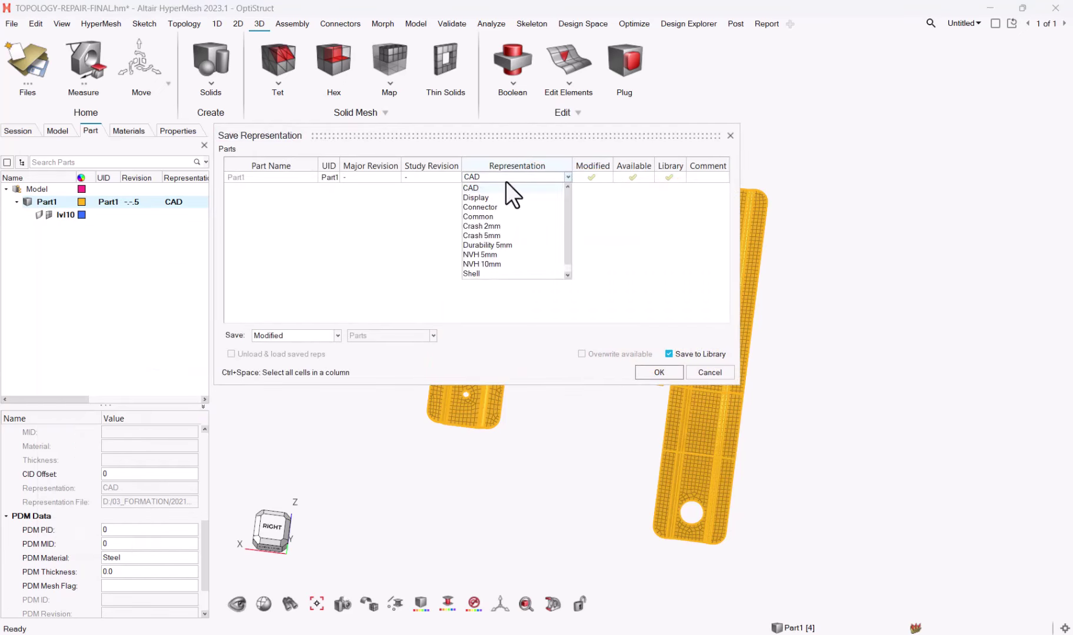
{"action": "scroll", "coordinate": [504, 241], "scroll_direction": "down", "scroll_amount": 1}
{"action": "left_click", "coordinate": [484, 274]}
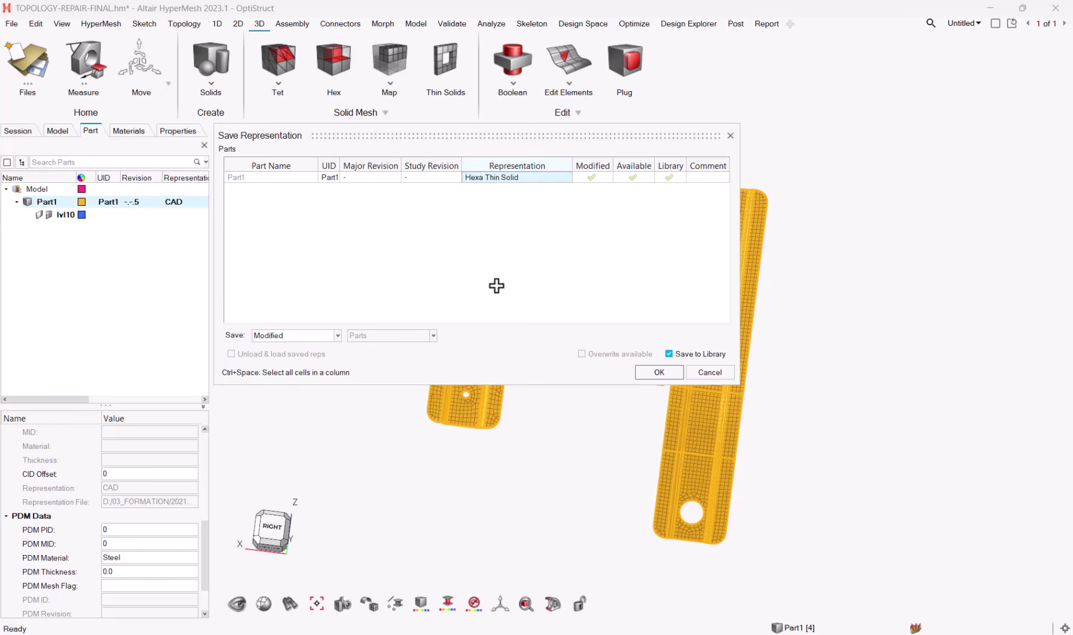
{"action": "left_click", "coordinate": [659, 373]}
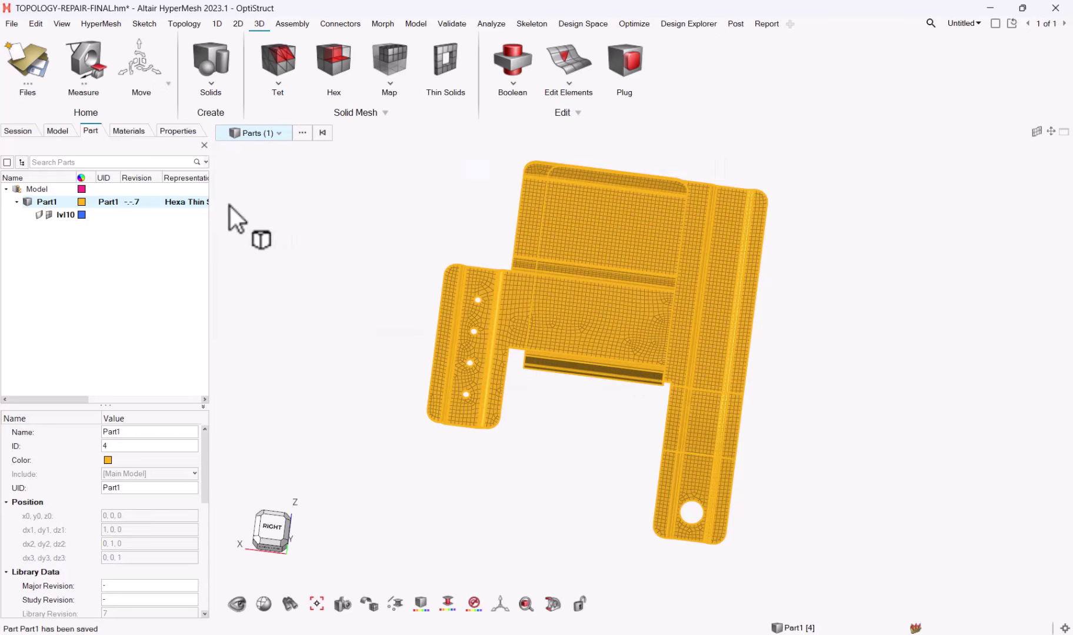
Update Part1's representation and check PSOLID property Part1.p01 and its material
{"action": "right_click", "coordinate": [55, 202]}
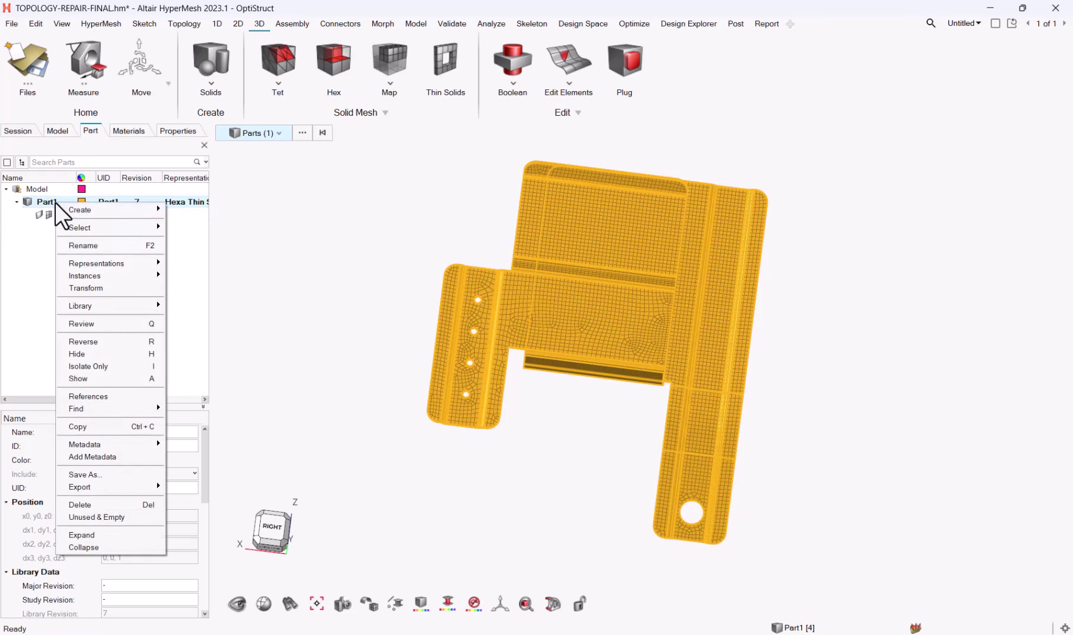
{"action": "mouse_move", "coordinate": [118, 265]}
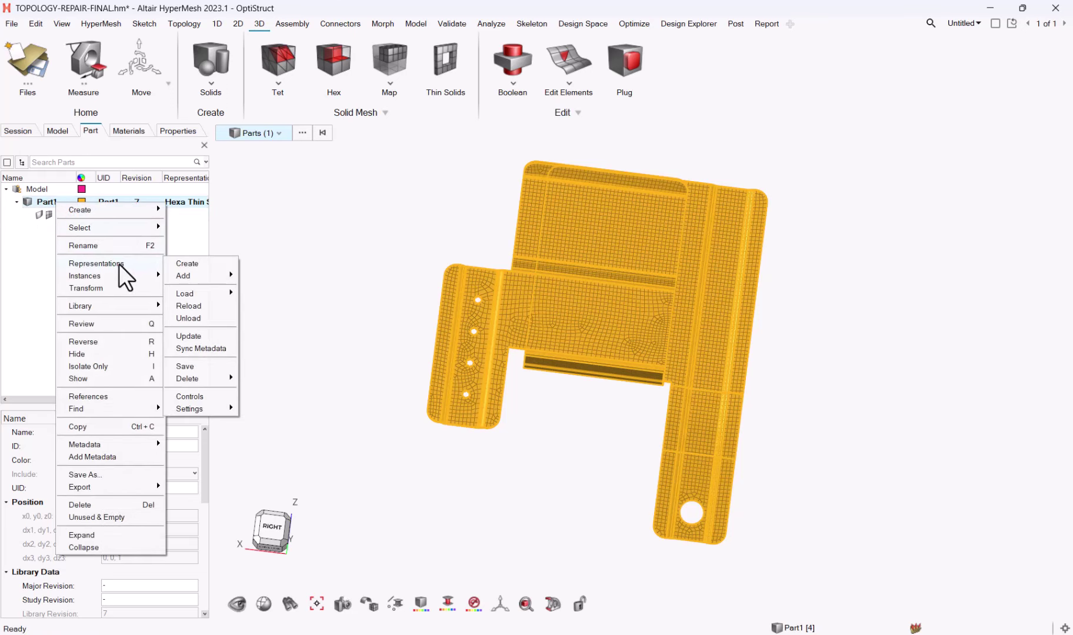
{"action": "left_click", "coordinate": [221, 338]}
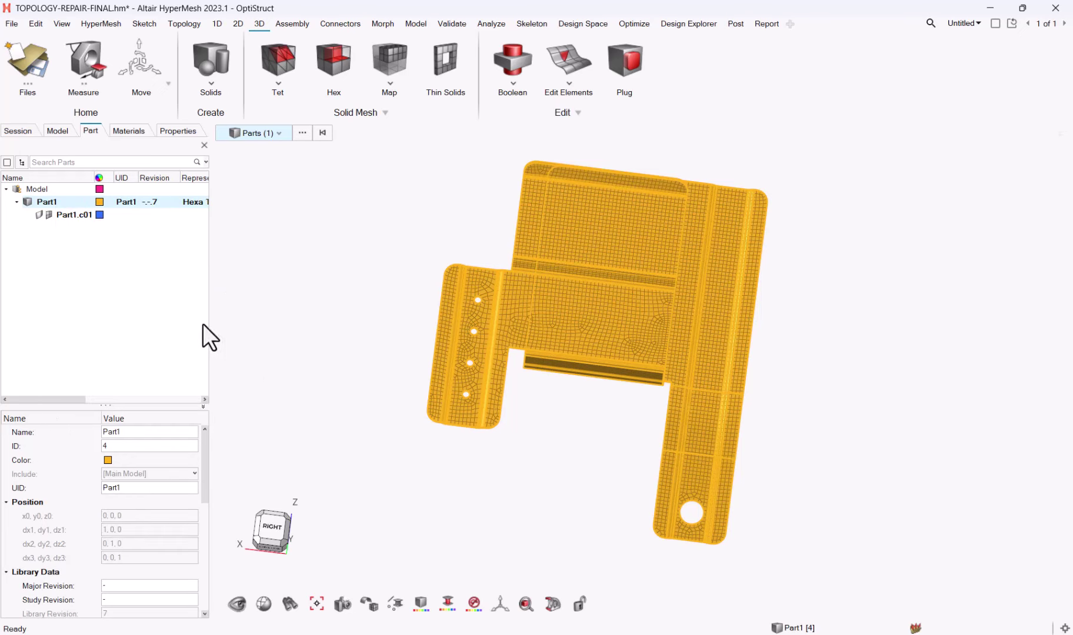
{"action": "left_click", "coordinate": [59, 131]}
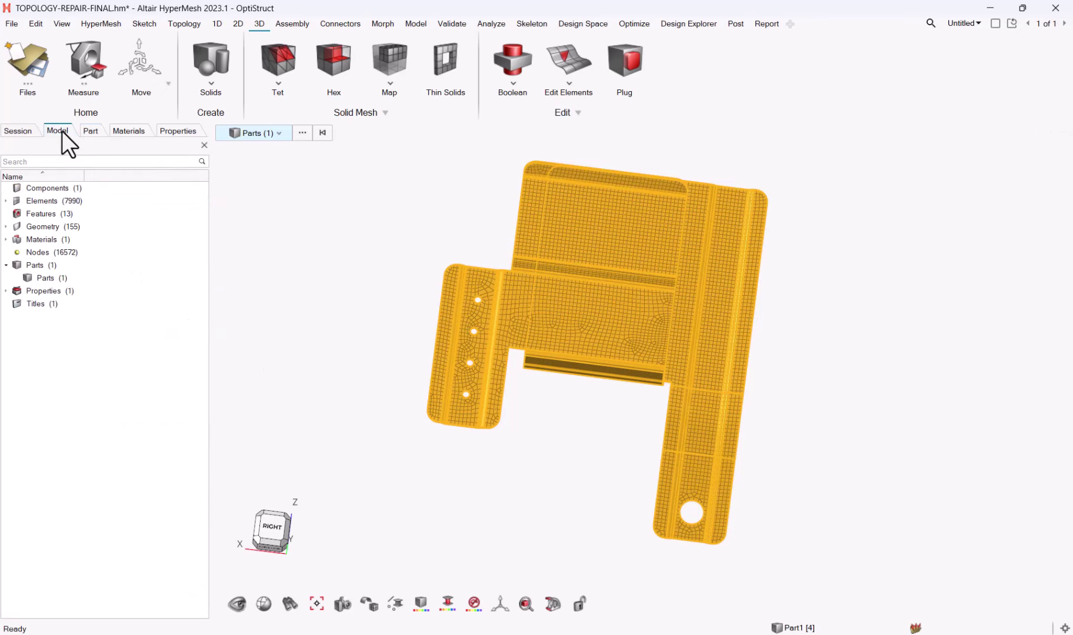
{"action": "left_click", "coordinate": [6, 291]}
{"action": "left_click", "coordinate": [49, 304]}
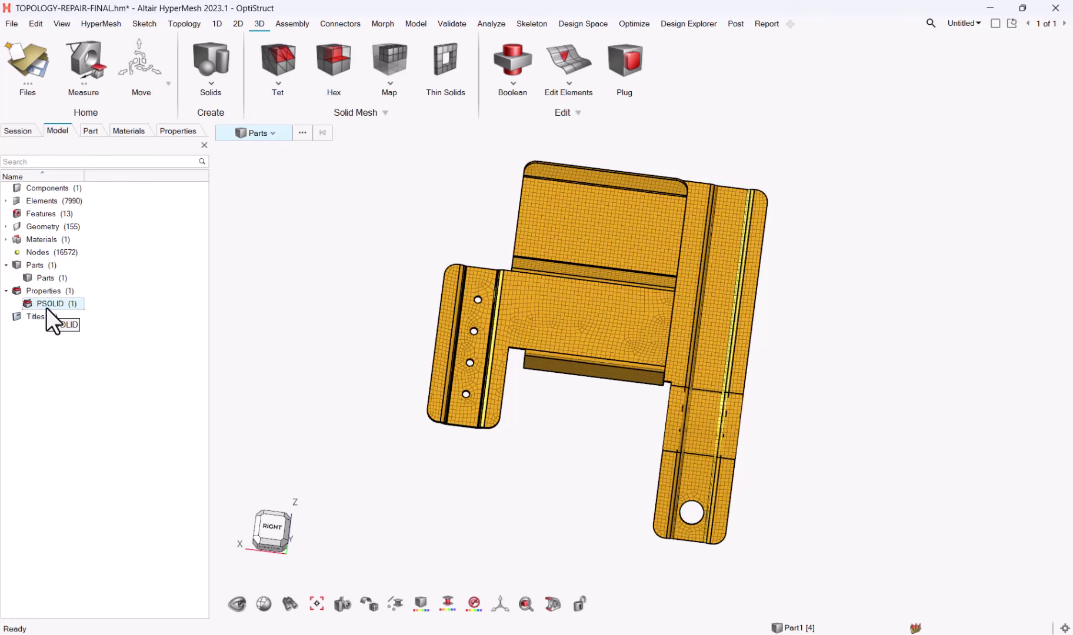
{"action": "double_click", "coordinate": [46, 306]}
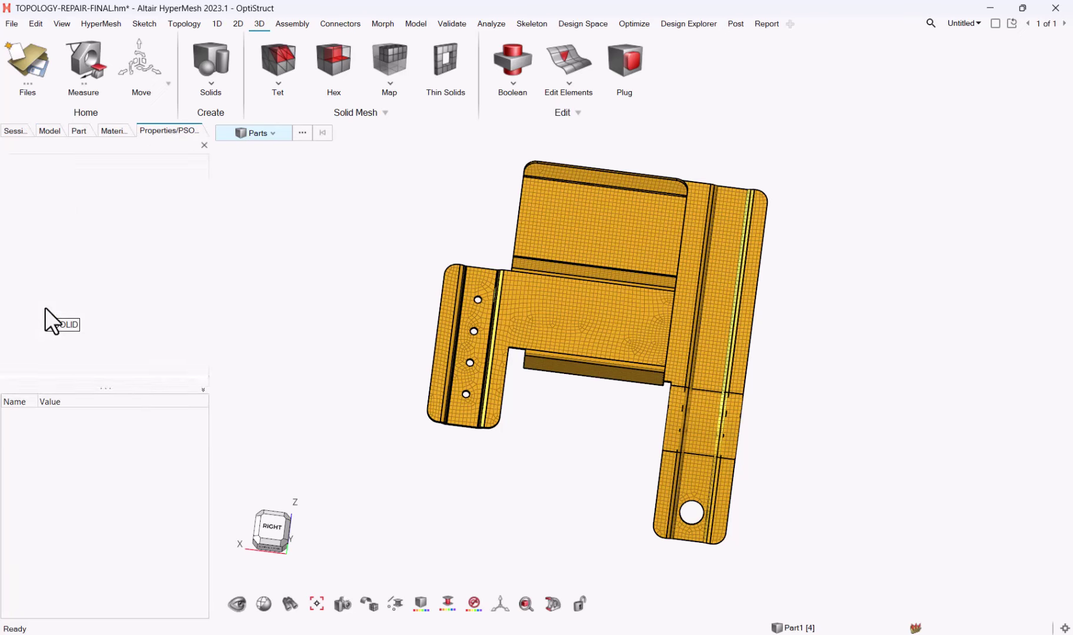
{"action": "left_click", "coordinate": [40, 188]}
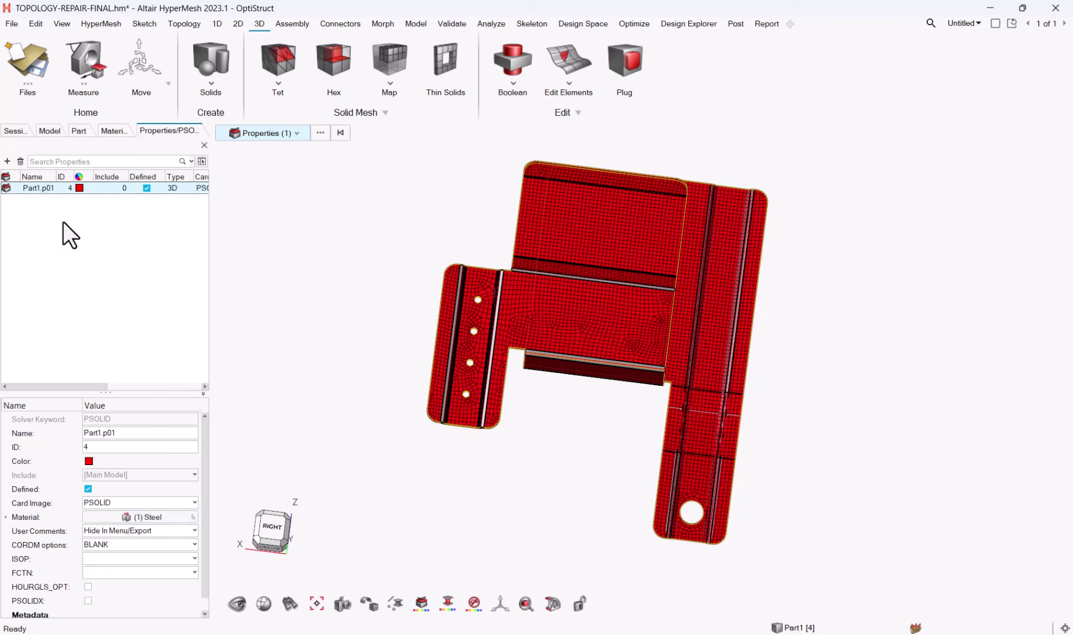
View the Steel material in the Materials browser and close its action menu unused
{"action": "left_click", "coordinate": [109, 130]}
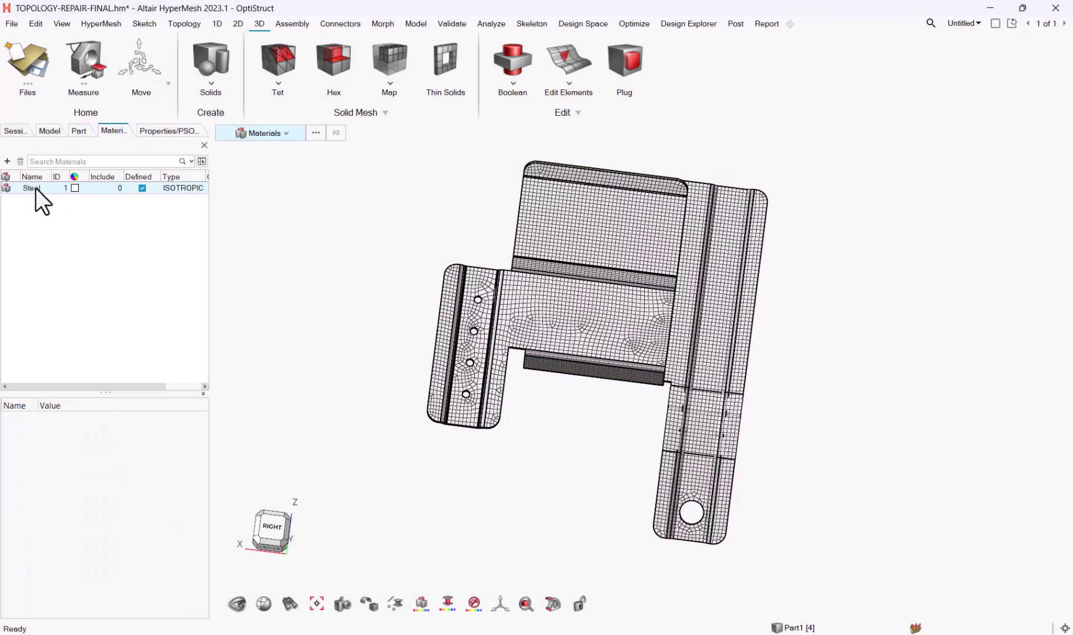
{"action": "left_click", "coordinate": [34, 187]}
{"action": "right_click", "coordinate": [33, 185]}
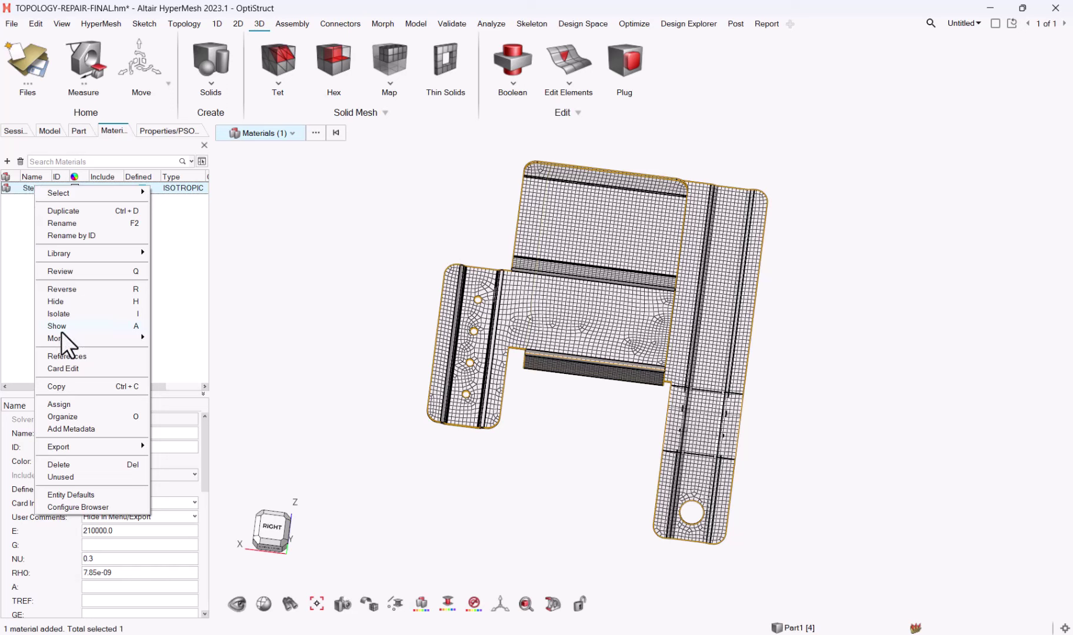
{"action": "mouse_move", "coordinate": [75, 251]}
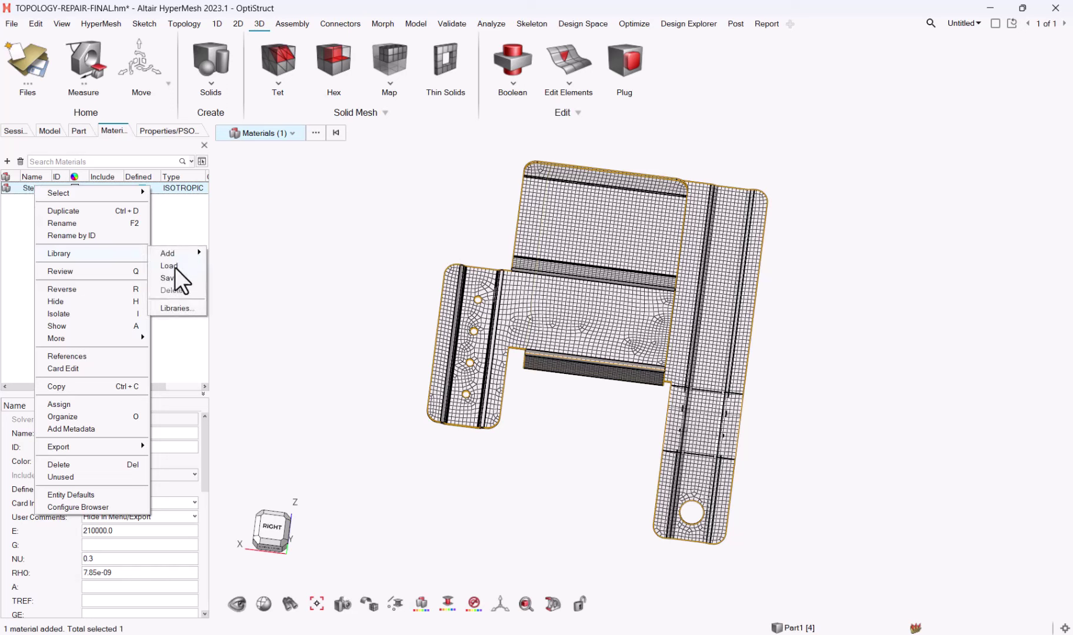
{"action": "mouse_move", "coordinate": [176, 254]}
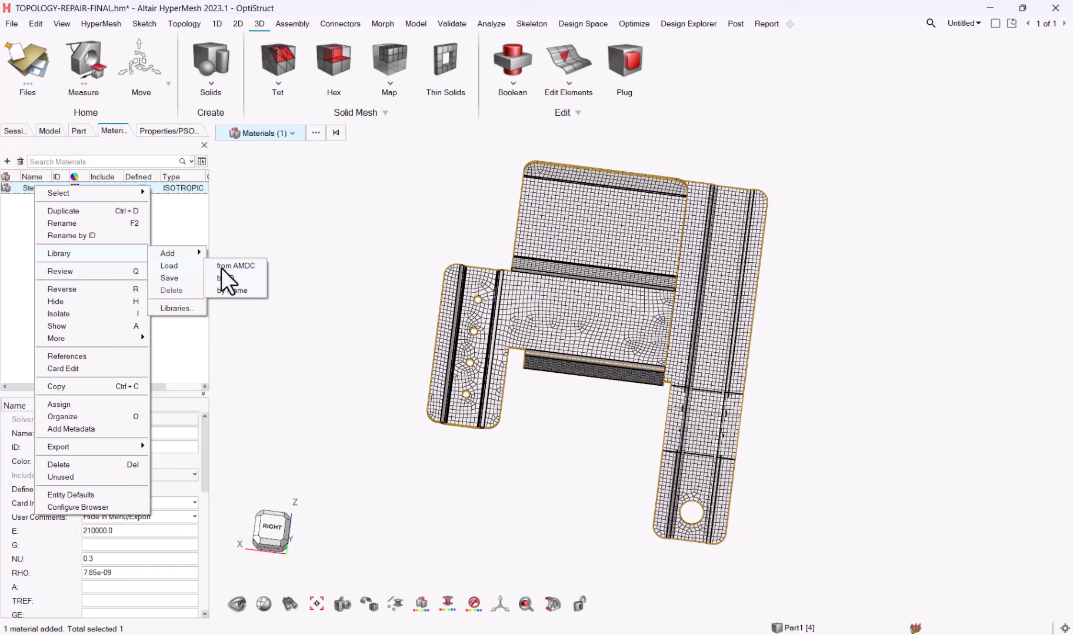
{"action": "left_click", "coordinate": [8, 269]}
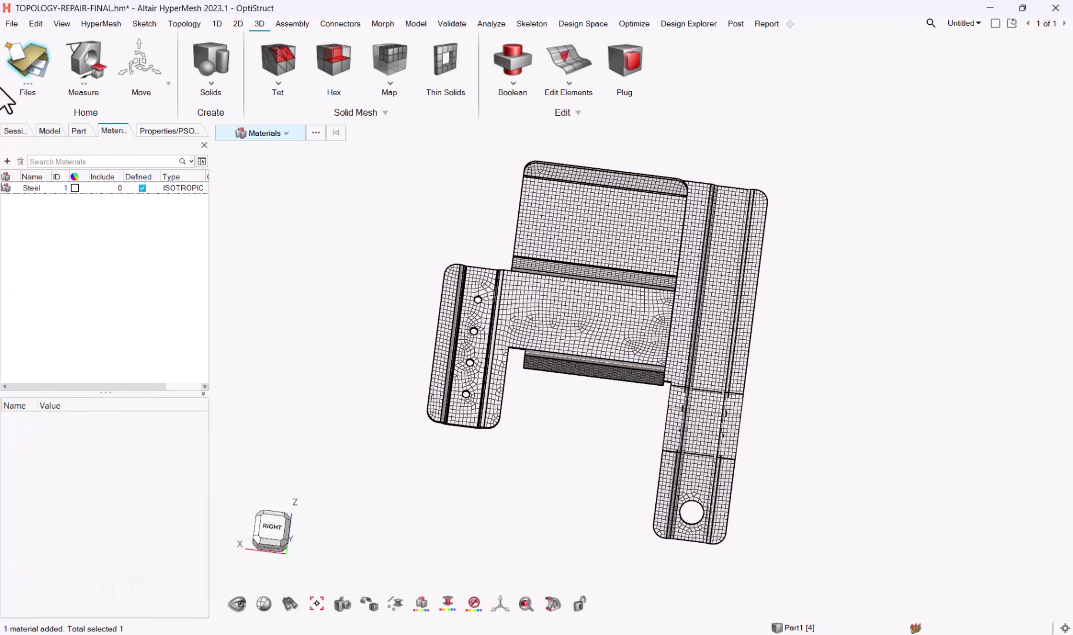
Load Part1's CAD representation from session for all parts, replacing the hexa mesh
{"action": "left_click", "coordinate": [43, 133]}
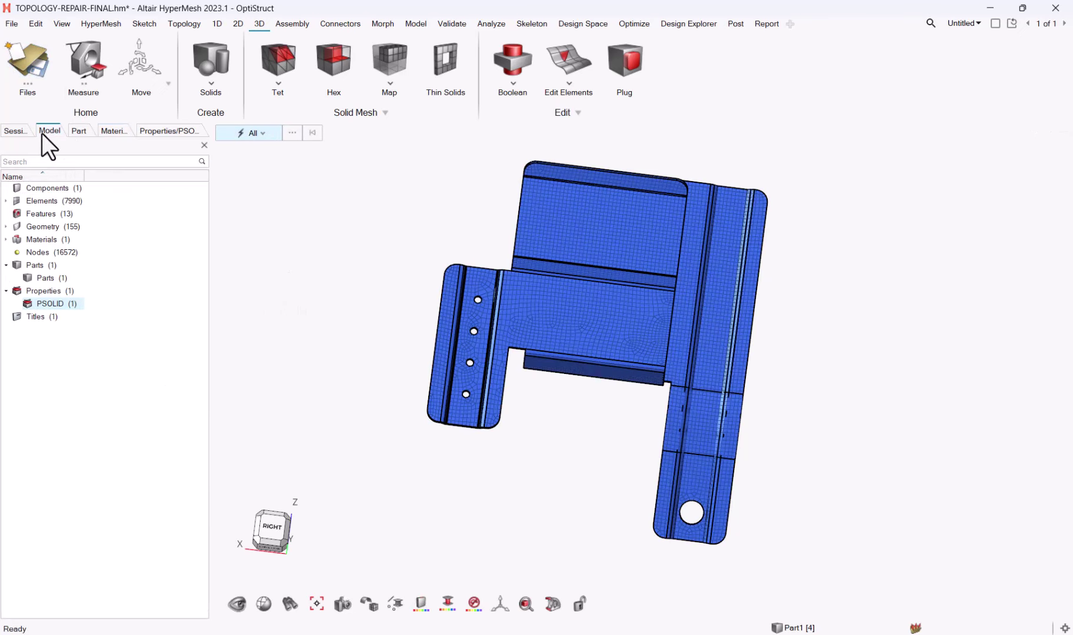
{"action": "left_click", "coordinate": [83, 133]}
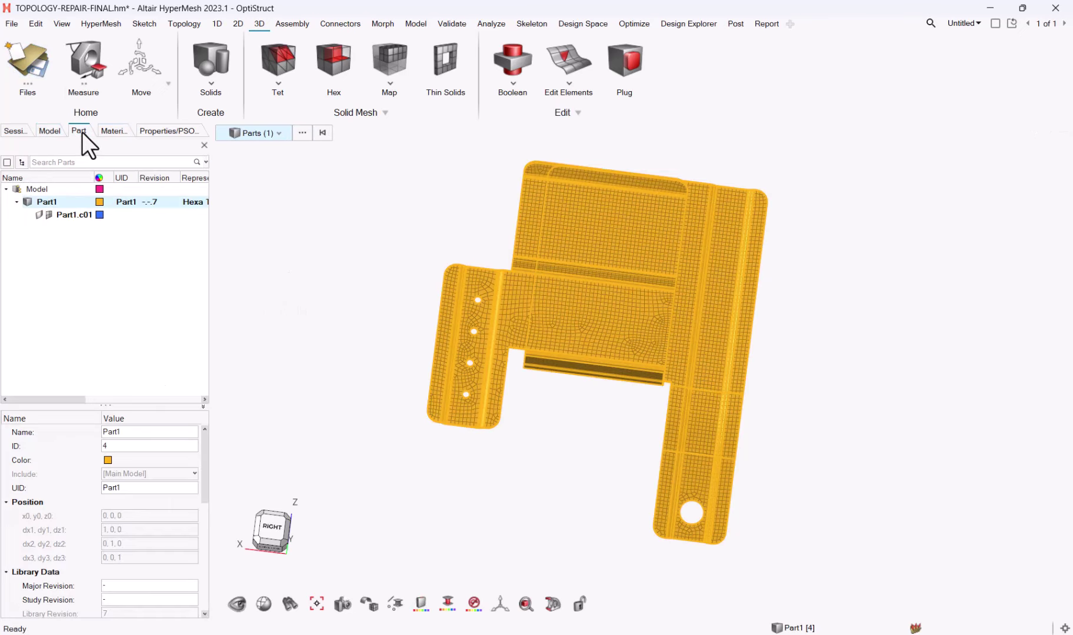
{"action": "right_click", "coordinate": [71, 205]}
{"action": "mouse_move", "coordinate": [116, 260]}
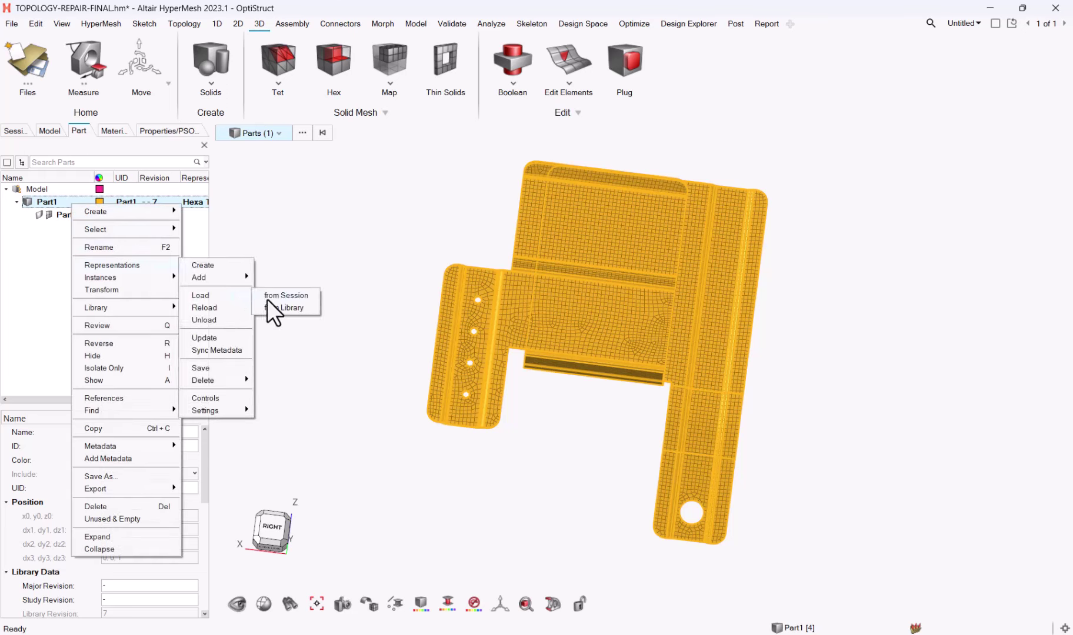
{"action": "left_click", "coordinate": [267, 299]}
{"action": "left_click", "coordinate": [227, 179]}
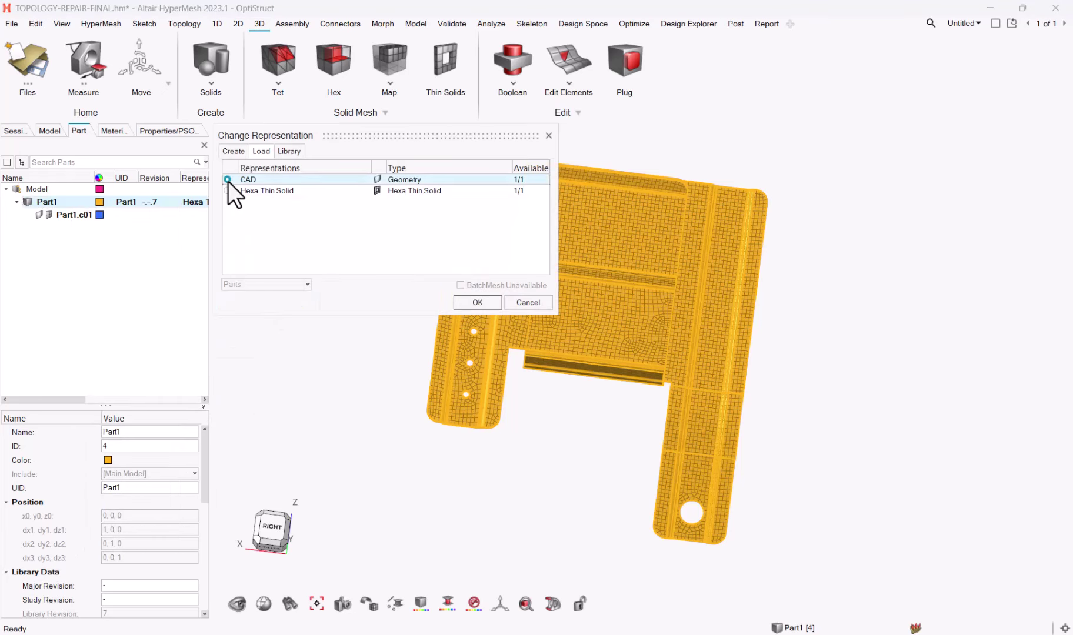
{"action": "left_click", "coordinate": [473, 300]}
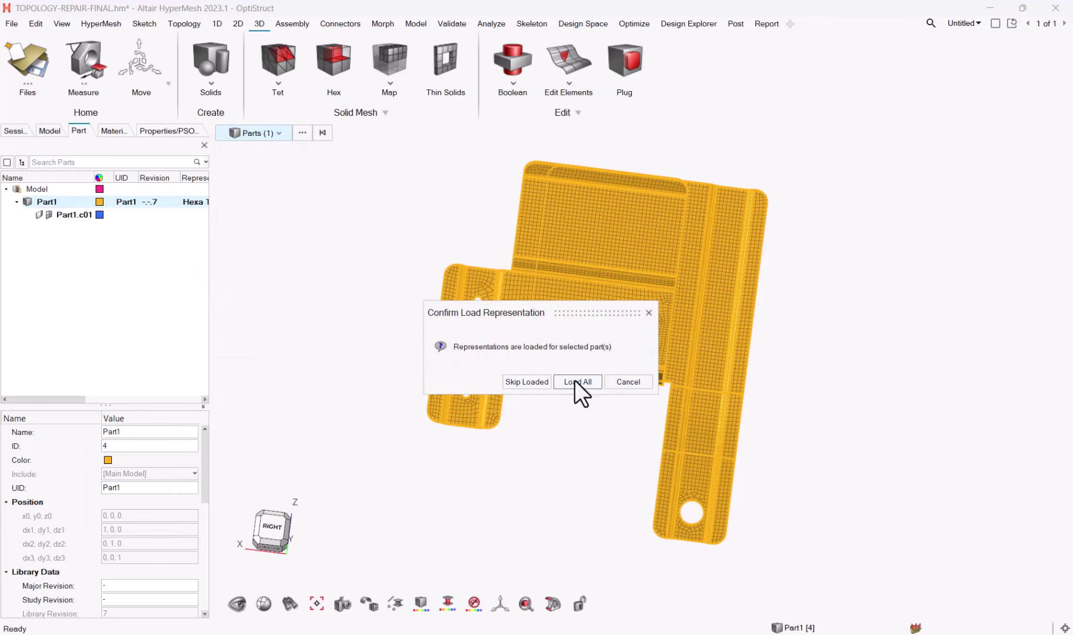
{"action": "left_click", "coordinate": [574, 381]}
{"action": "left_click", "coordinate": [59, 131]}
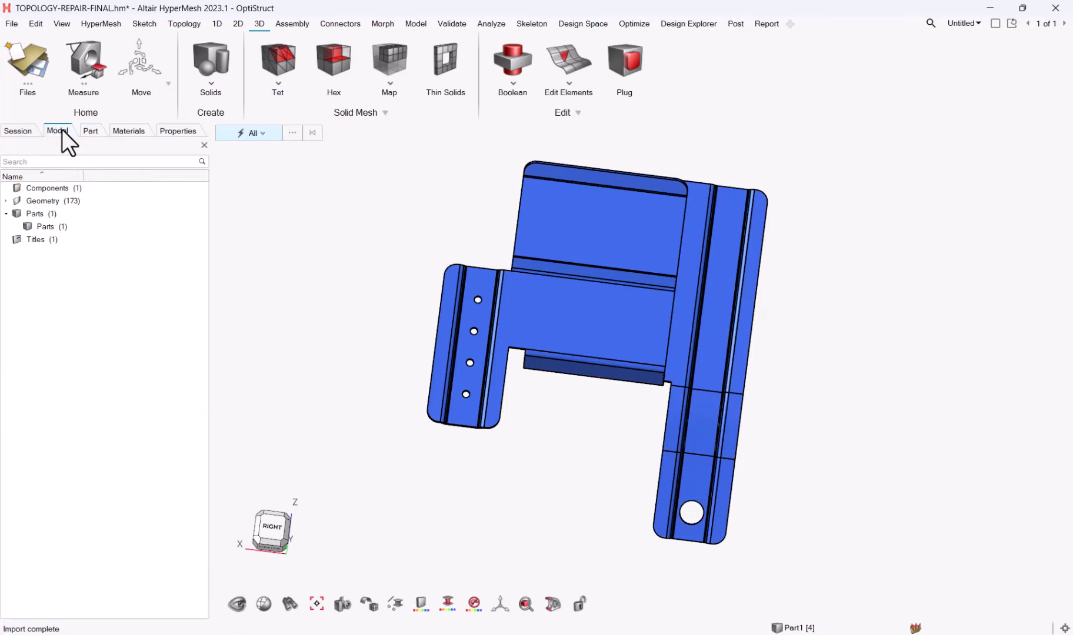
Show Part1 on its CAD representation in the parts tree and view the flange holes
{"action": "left_click", "coordinate": [92, 130]}
{"action": "middle_click_drag", "start_coordinate": [352, 295], "coordinate": [654, 350]}
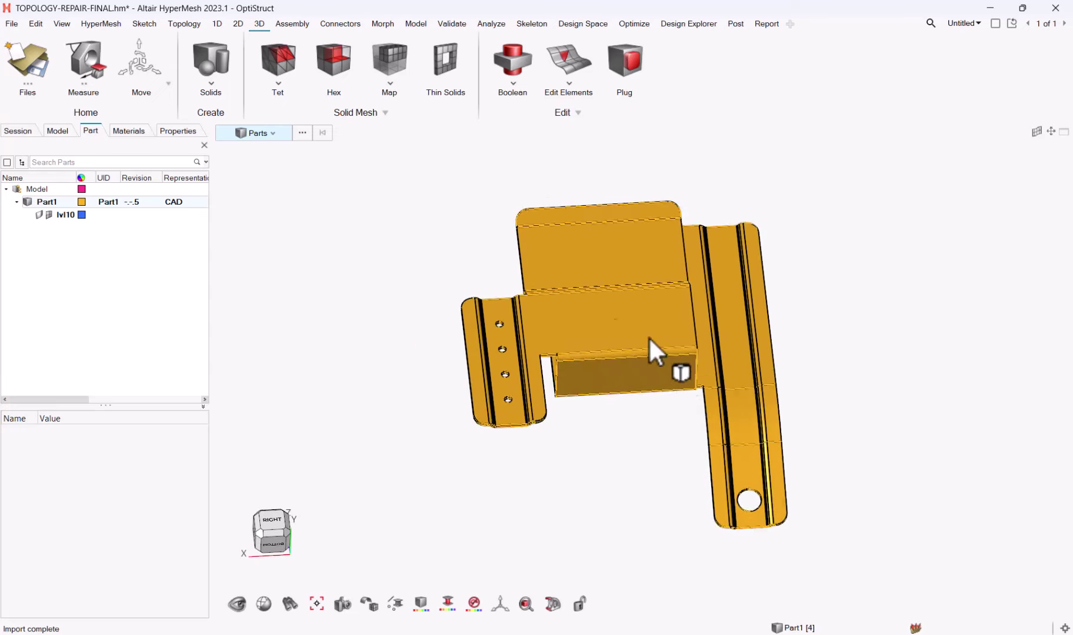
{"action": "scroll", "coordinate": [550, 352], "scroll_direction": "up", "scroll_amount": 3}
{"action": "scroll", "coordinate": [523, 389], "scroll_direction": "up", "scroll_amount": 2}
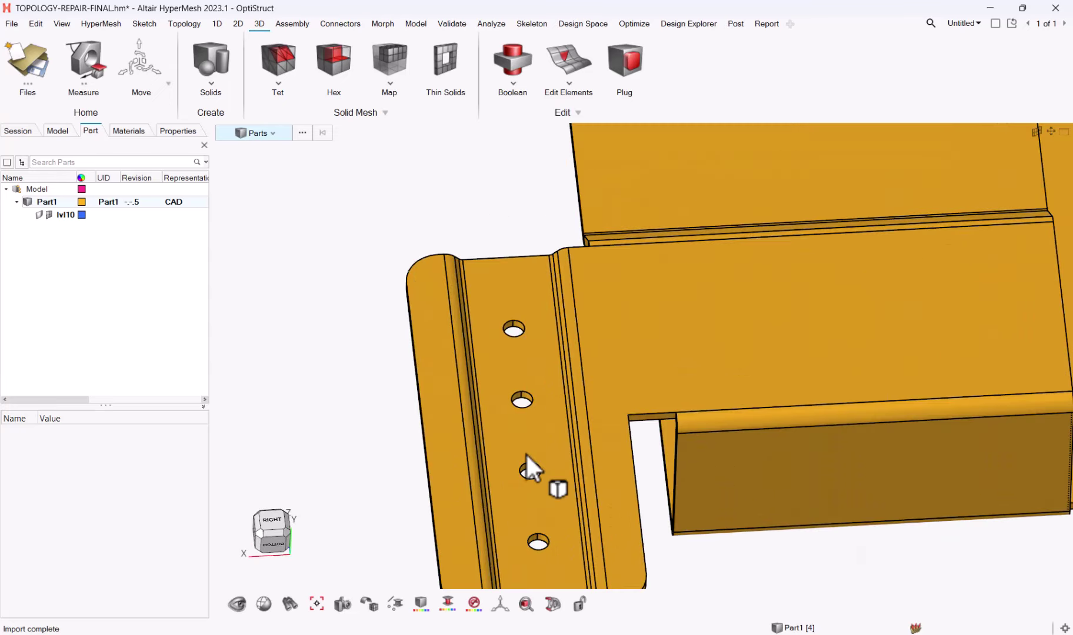
{"action": "scroll", "coordinate": [532, 518], "scroll_direction": "down", "scroll_amount": 2}
{"action": "scroll", "coordinate": [428, 244], "scroll_direction": "down", "scroll_amount": 2}
{"action": "right_click_drag", "start_coordinate": [428, 245], "coordinate": [412, 168]}
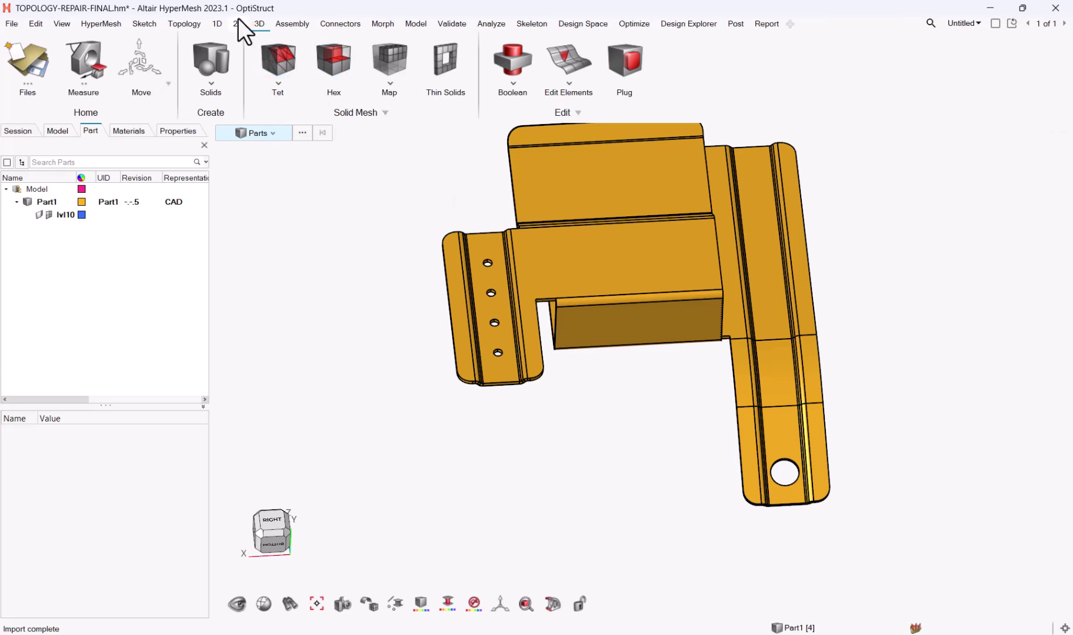
Set up the Split Lines tool with Surfaces target and Offset Lines type
{"action": "left_click", "coordinate": [179, 26]}
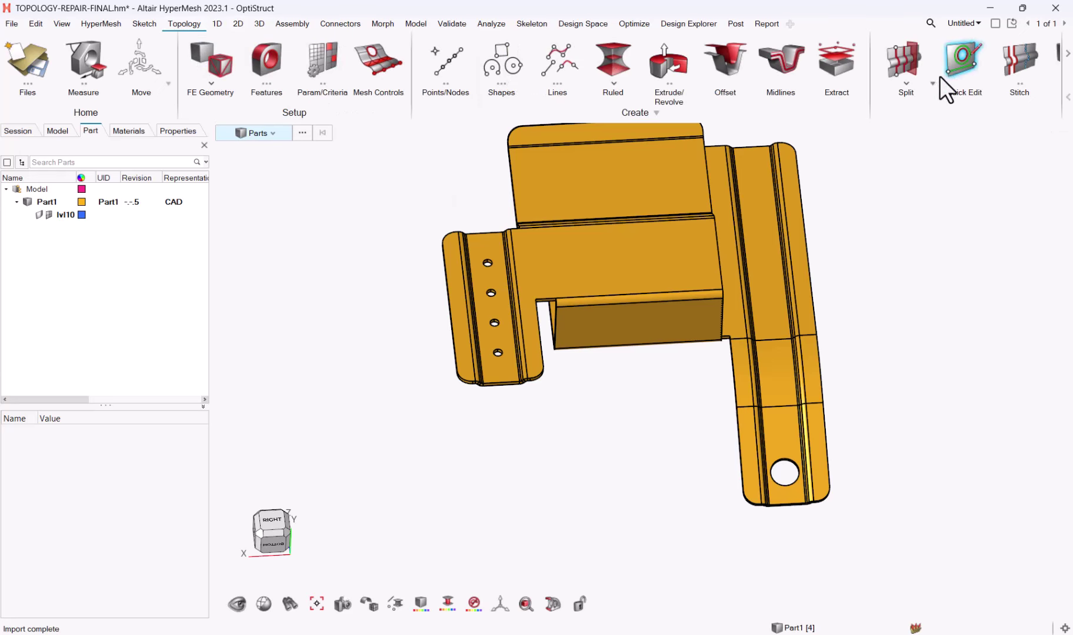
{"action": "left_click", "coordinate": [904, 52]}
{"action": "left_click", "coordinate": [889, 144]}
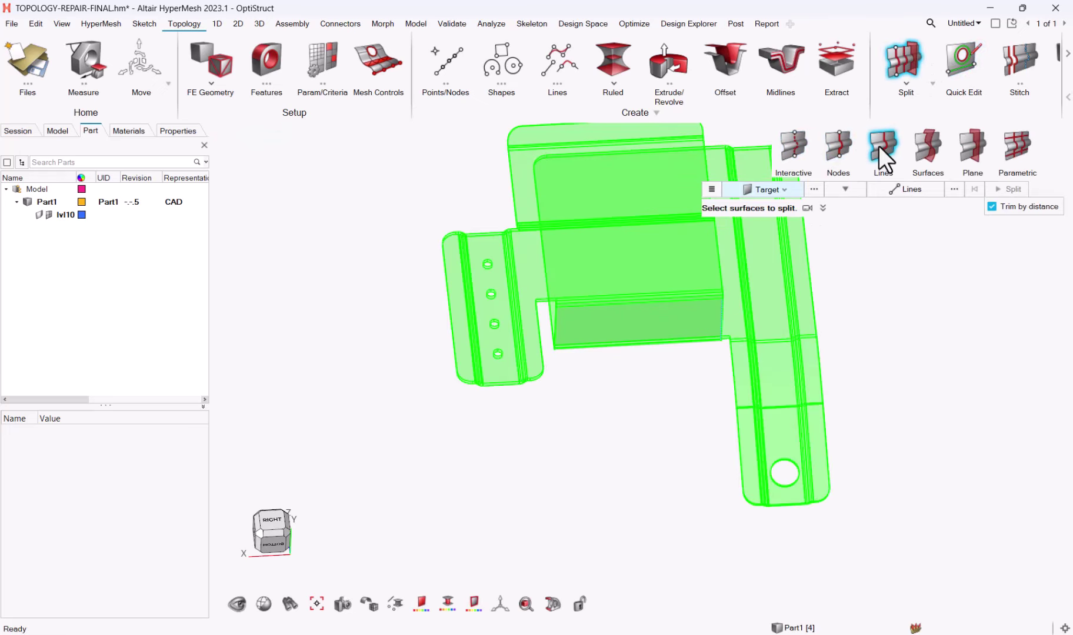
{"action": "left_click", "coordinate": [785, 189]}
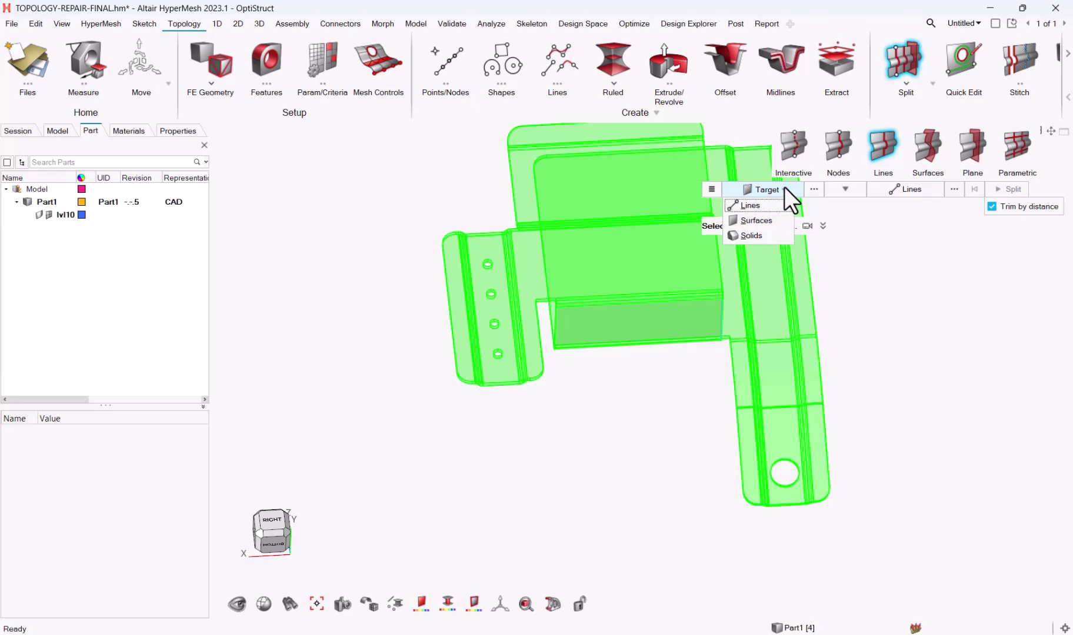
{"action": "left_click", "coordinate": [778, 222]}
{"action": "left_click", "coordinate": [850, 190]}
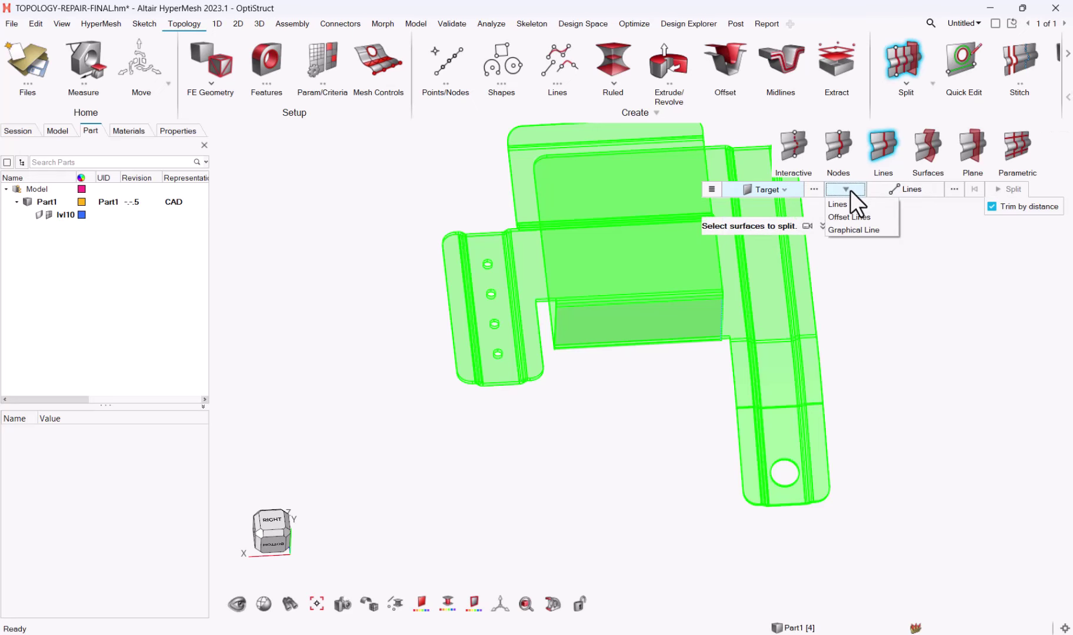
{"action": "left_click", "coordinate": [858, 217]}
{"action": "scroll", "coordinate": [424, 356], "scroll_direction": "up", "scroll_amount": 3}
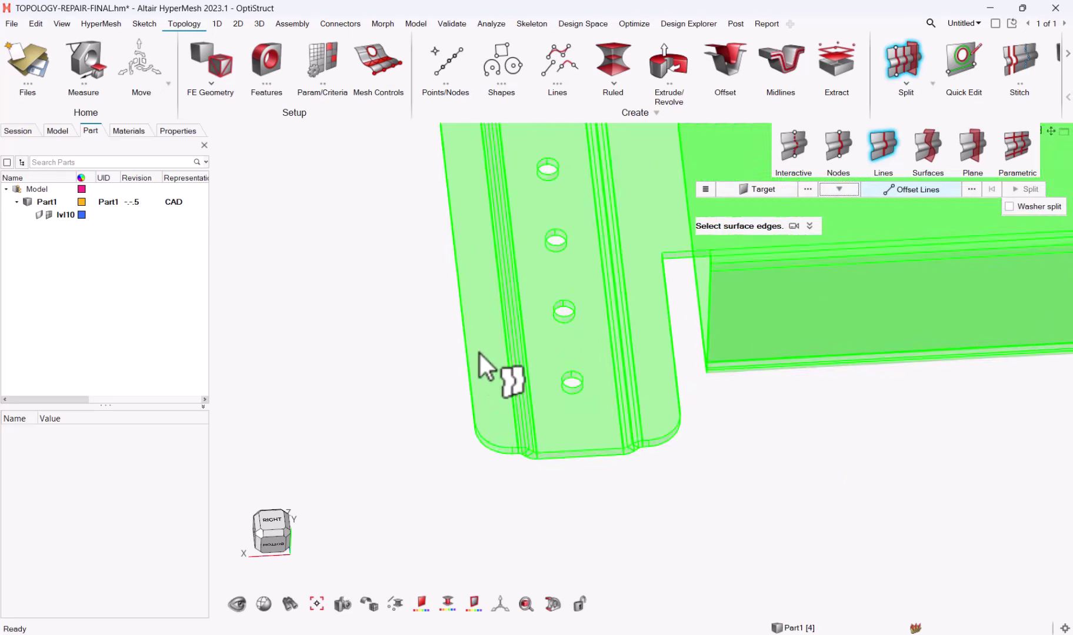
{"action": "scroll", "coordinate": [521, 377], "scroll_direction": "up", "scroll_amount": 3}
Washer-split around the flange hole edges, then exit splitting
{"action": "left_click", "coordinate": [606, 374]}
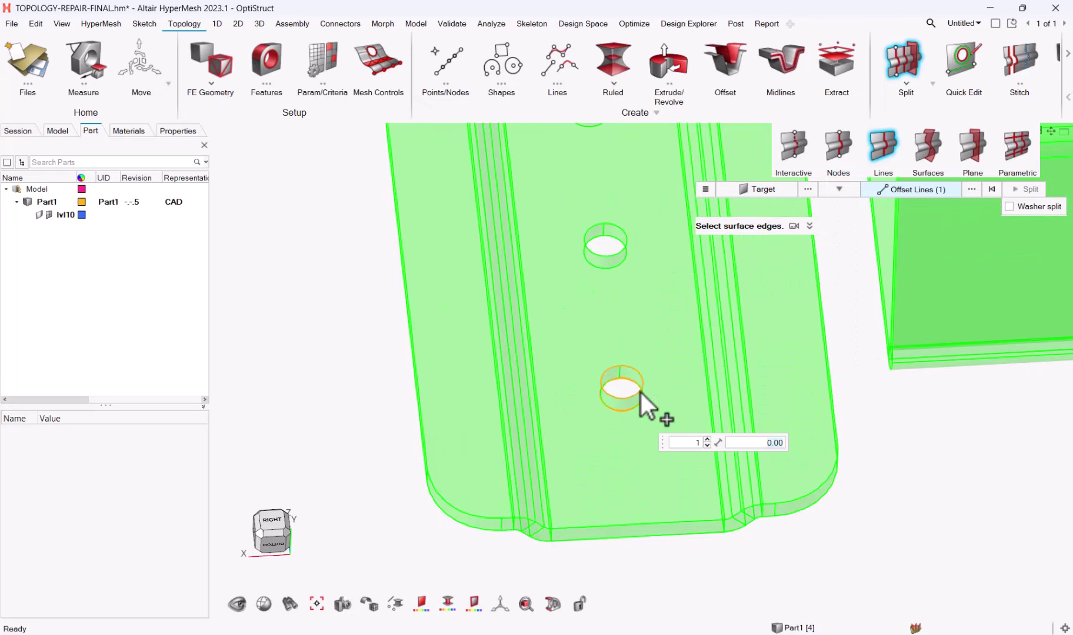
{"action": "left_click", "coordinate": [1011, 207]}
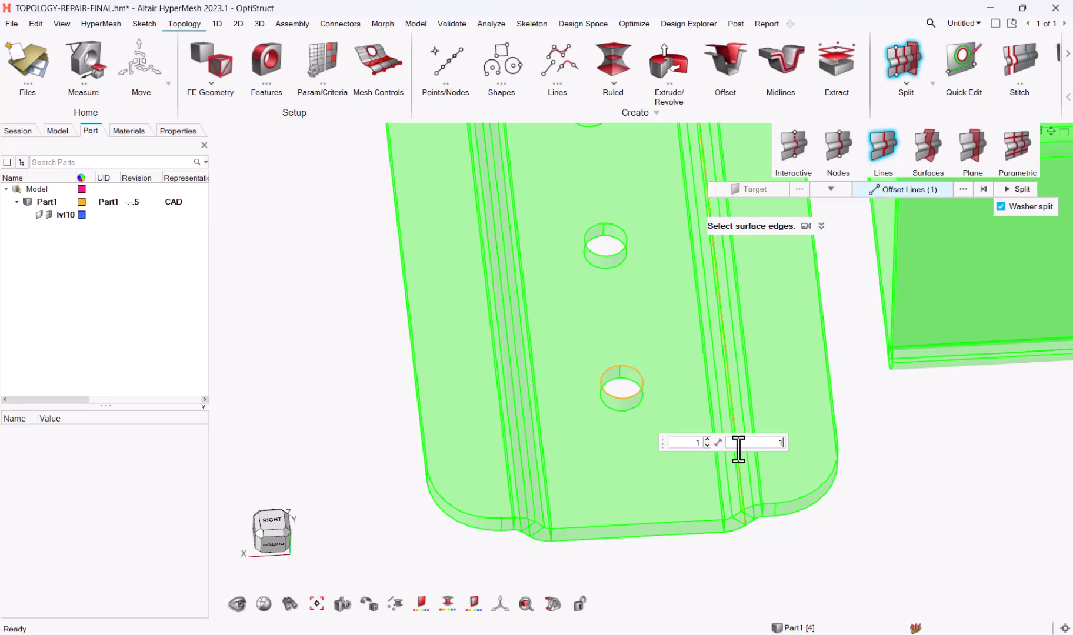
{"action": "key", "text": "Return"}
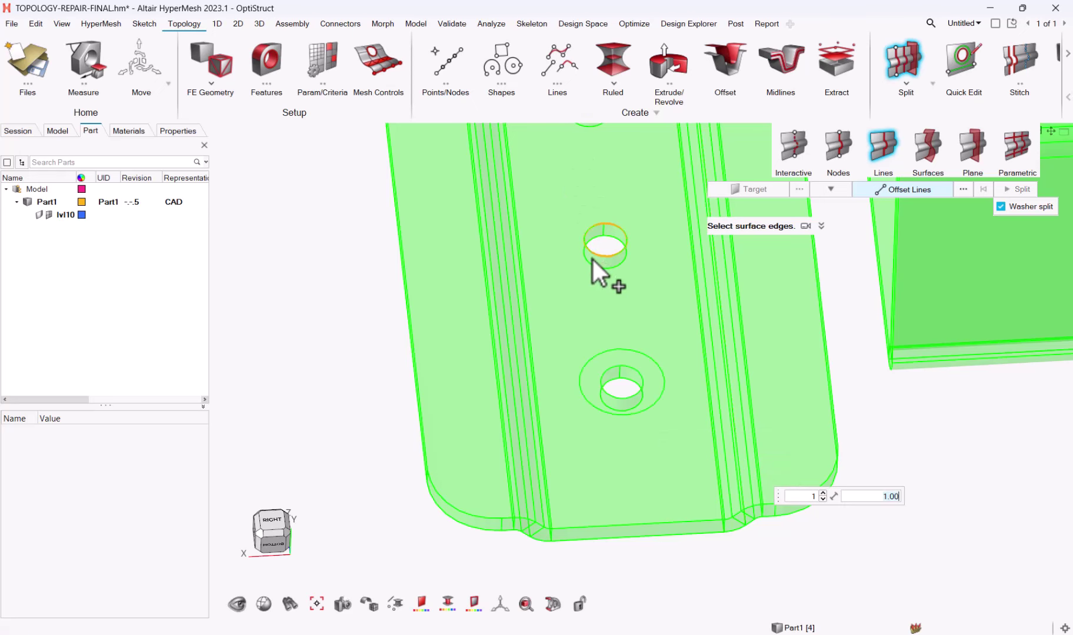
{"action": "left_click_drag", "start_coordinate": [558, 192], "coordinate": [592, 255], "text": "ctrl"}
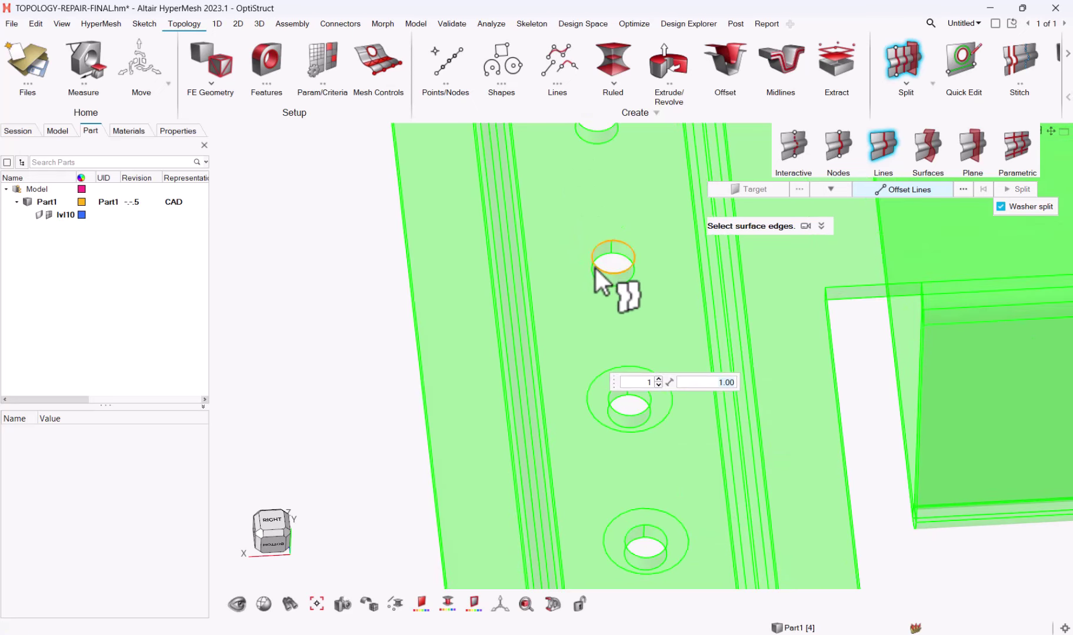
{"action": "right_click_drag", "start_coordinate": [587, 183], "coordinate": [612, 230], "text": "ctrl"}
{"action": "scroll", "coordinate": [612, 230], "scroll_direction": "down", "scroll_amount": 3}
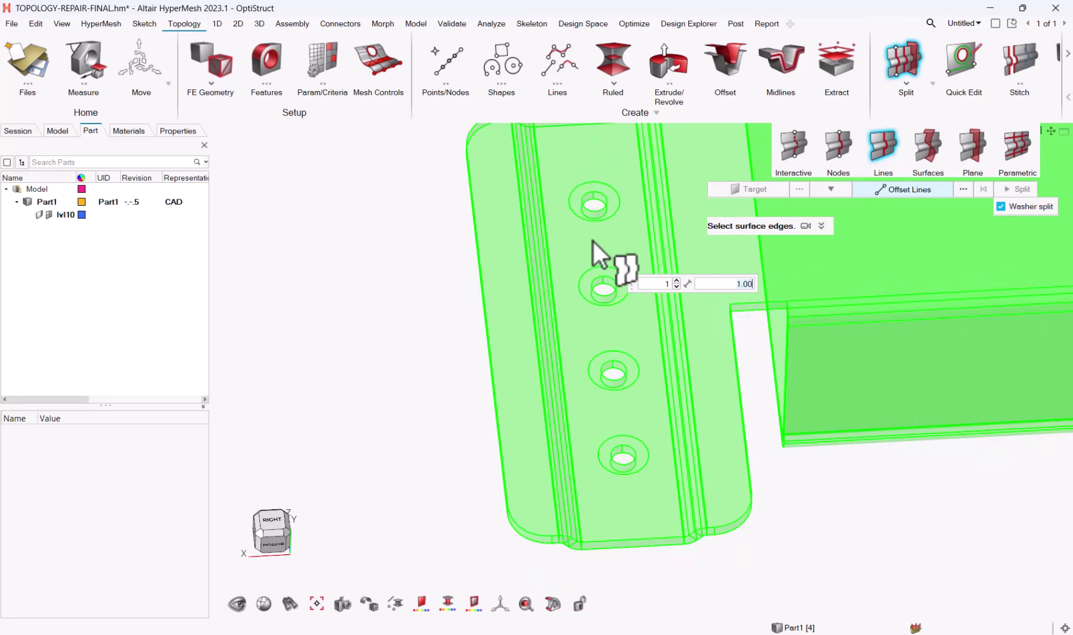
{"action": "key", "text": "Escape"}
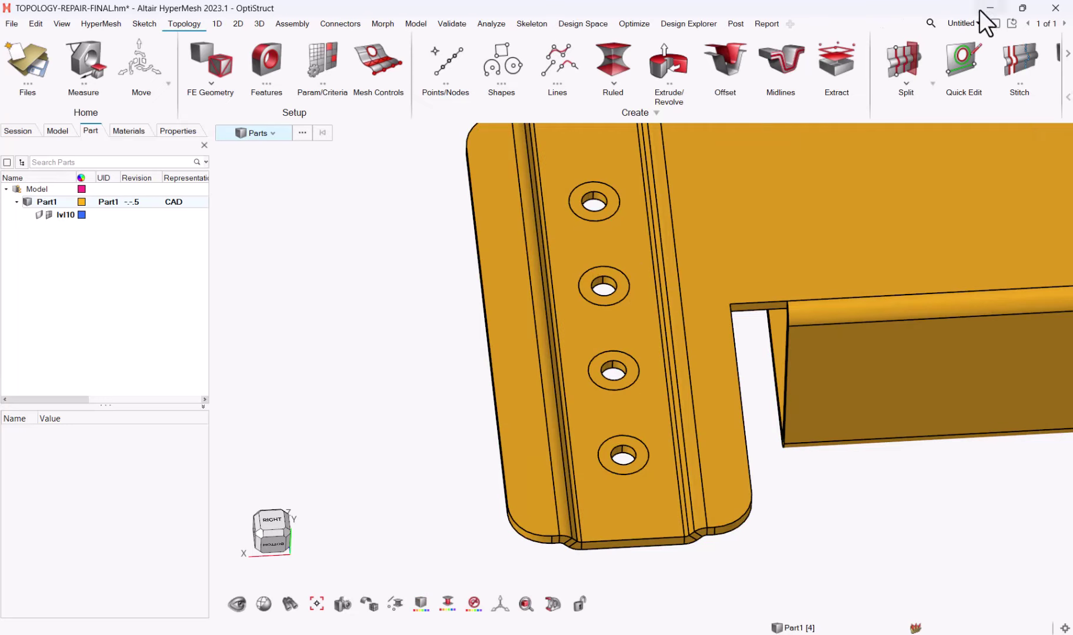
Set the line split target to Solids and pick the bracket solid
{"action": "left_click", "coordinate": [914, 52]}
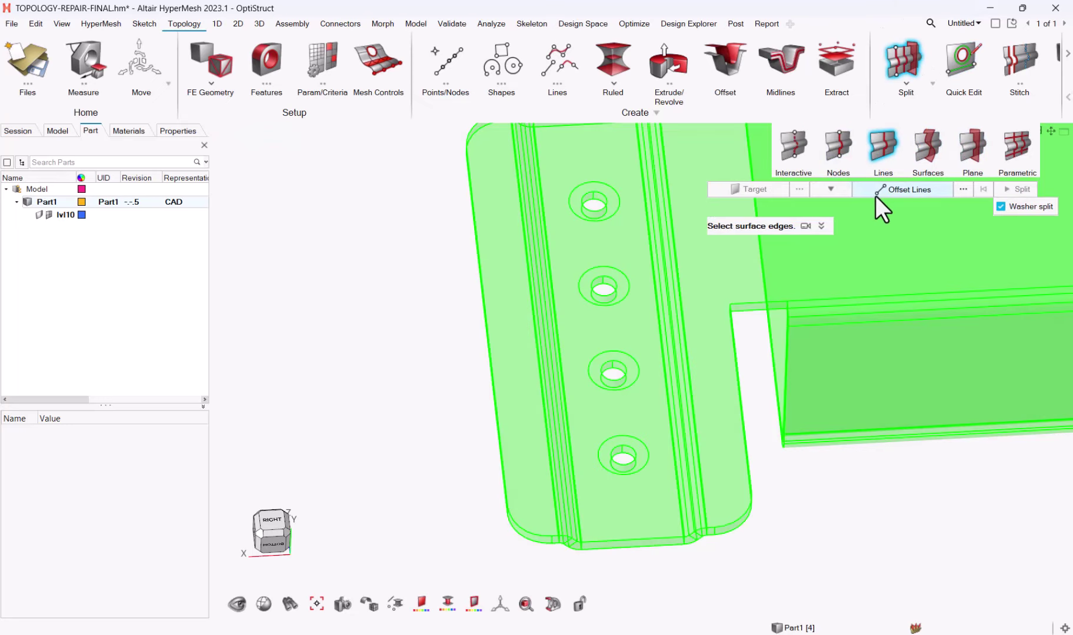
{"action": "left_click", "coordinate": [830, 189]}
{"action": "left_click", "coordinate": [849, 204]}
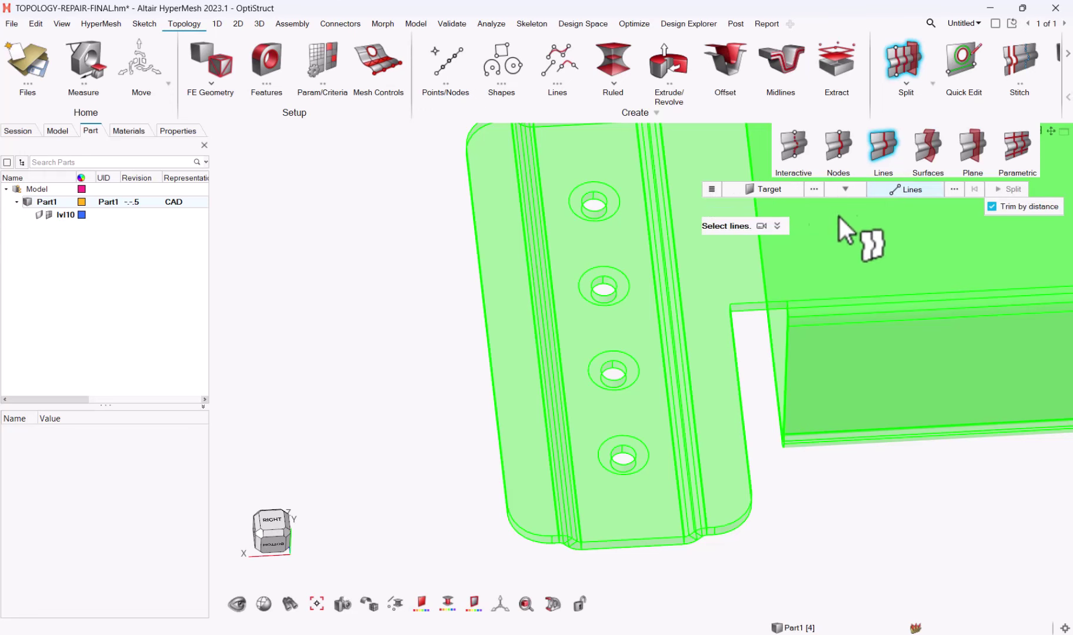
{"action": "left_click", "coordinate": [769, 190]}
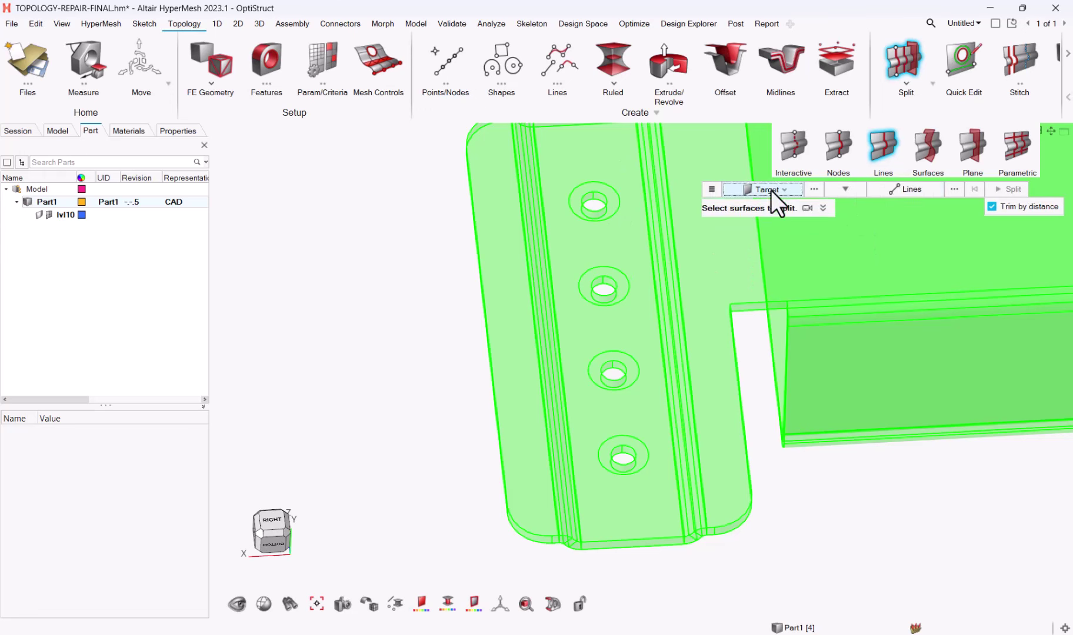
{"action": "left_click", "coordinate": [786, 190]}
{"action": "left_click", "coordinate": [776, 232]}
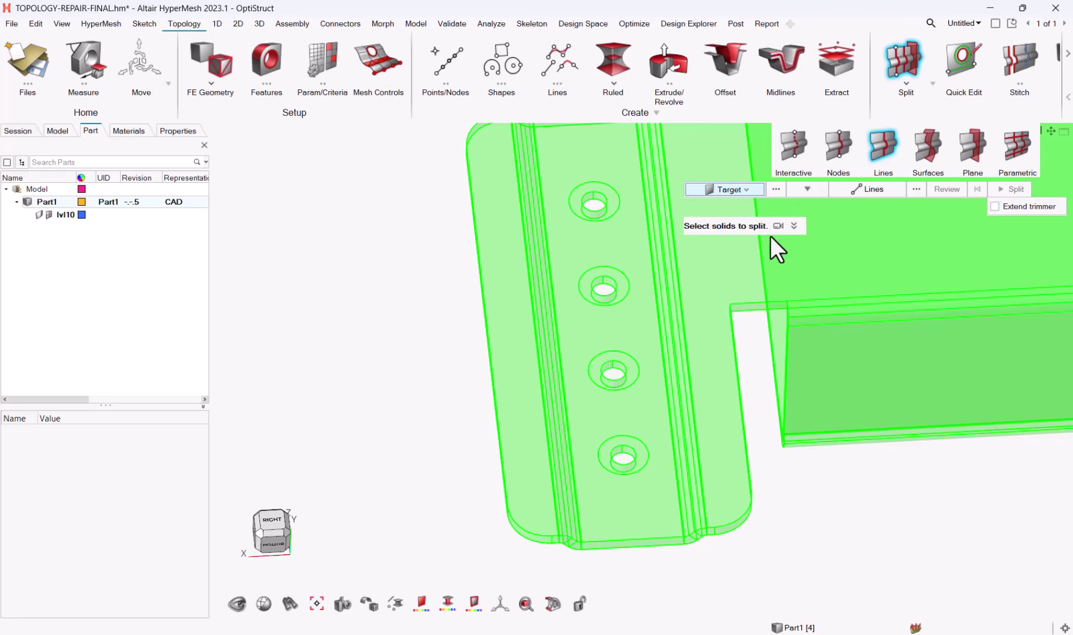
{"action": "left_click", "coordinate": [612, 259]}
Pick the four washer edges as cutting lines
{"action": "left_click", "coordinate": [876, 187]}
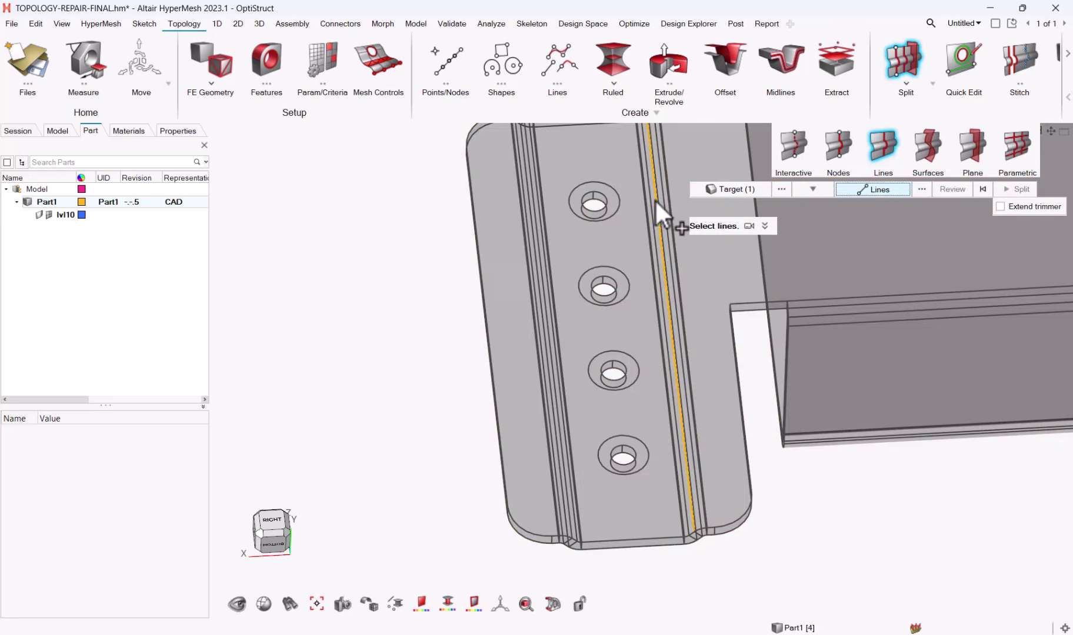
{"action": "left_click", "coordinate": [607, 218]}
{"action": "left_click", "coordinate": [628, 292]}
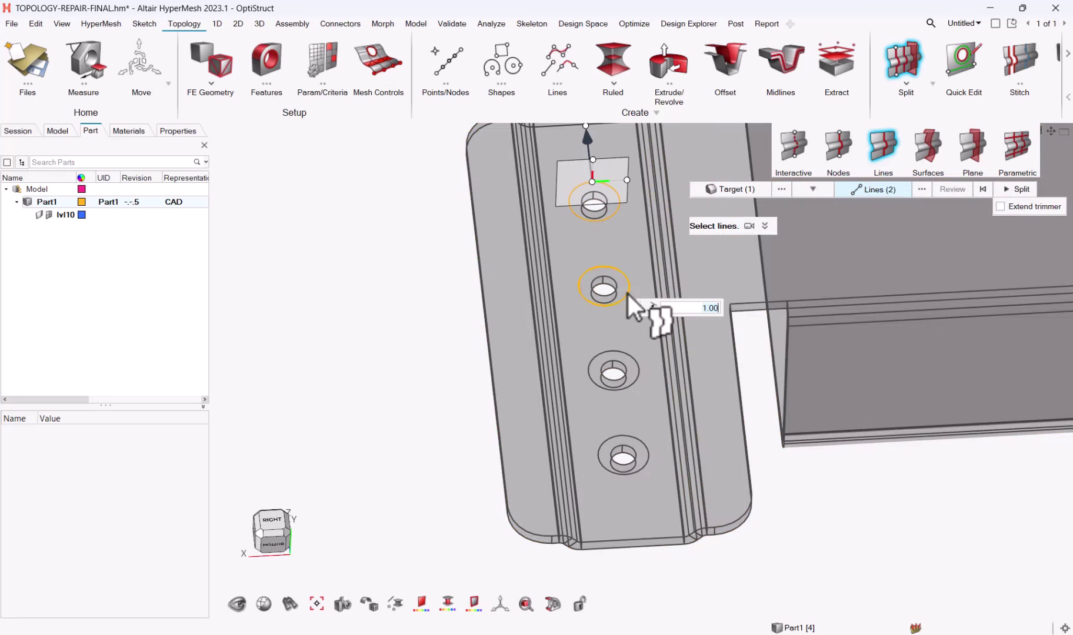
{"action": "left_click", "coordinate": [636, 386]}
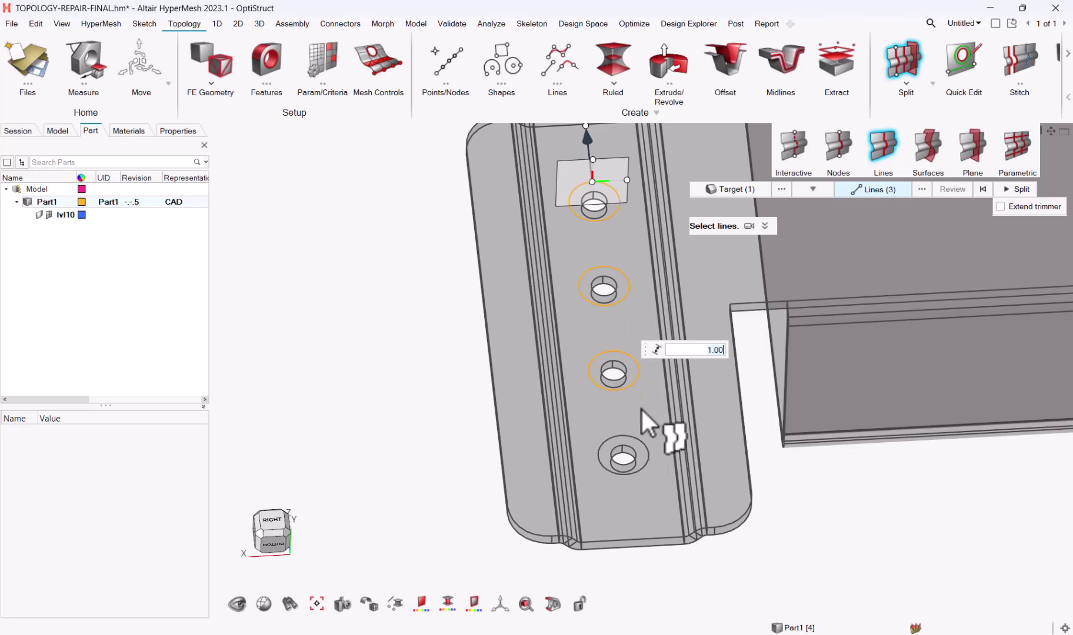
{"action": "left_click", "coordinate": [640, 470]}
{"action": "middle_click_drag", "start_coordinate": [639, 470], "coordinate": [582, 164]}
Cut in direction Y=1, Z=0 with Extend trimmer on, then leave the split tool
{"action": "left_click", "coordinate": [583, 163]}
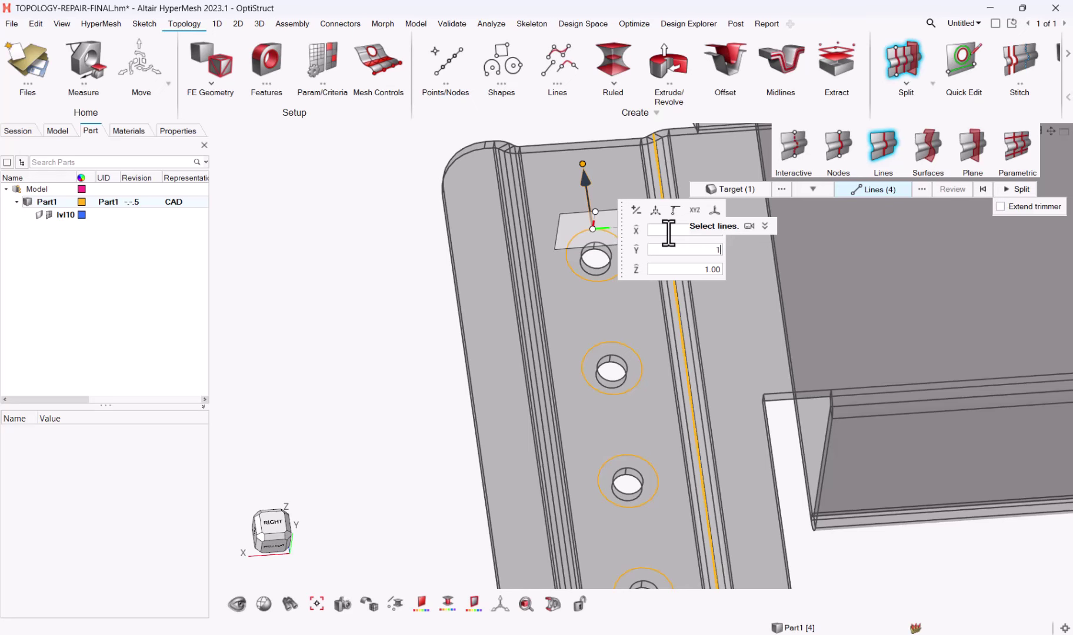
{"action": "key", "text": "Return"}
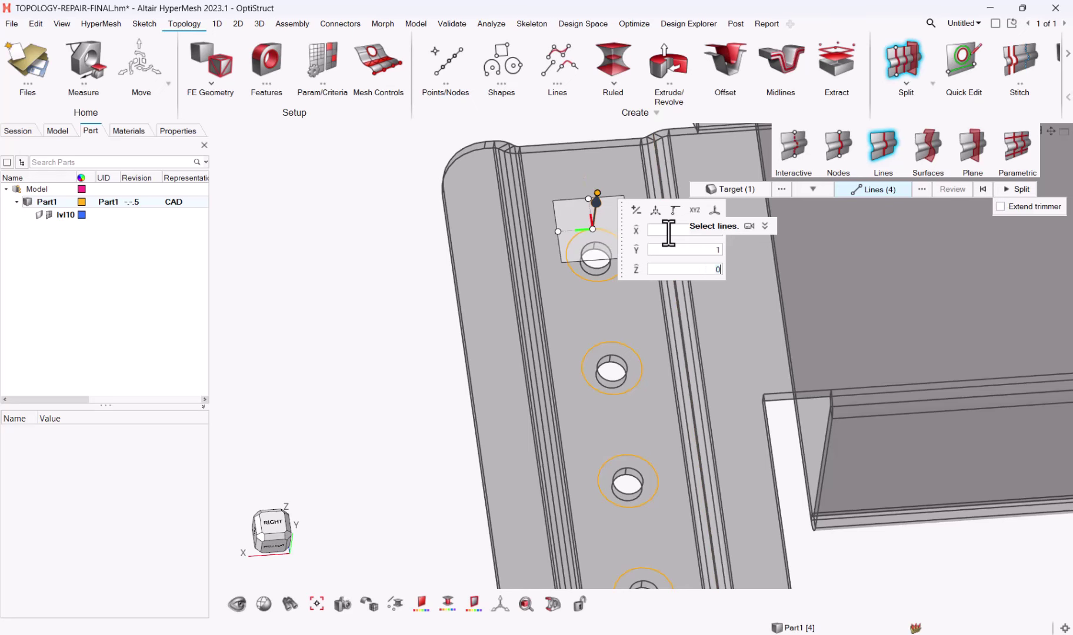
{"action": "scroll", "coordinate": [482, 247], "scroll_direction": "down", "scroll_amount": 3}
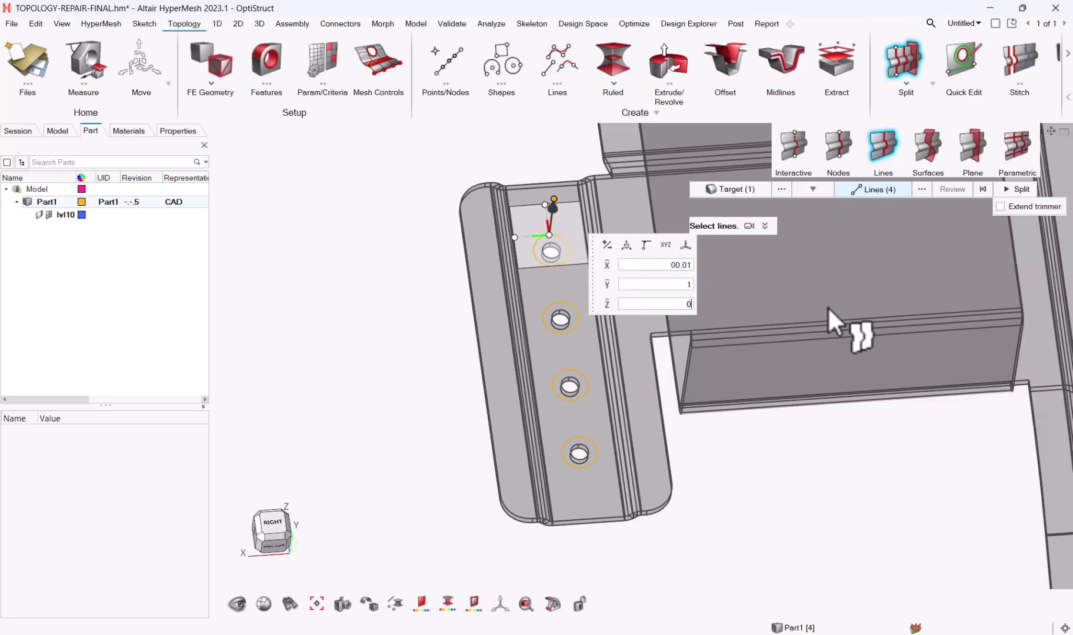
{"action": "left_click", "coordinate": [1000, 206]}
{"action": "left_click", "coordinate": [1021, 188]}
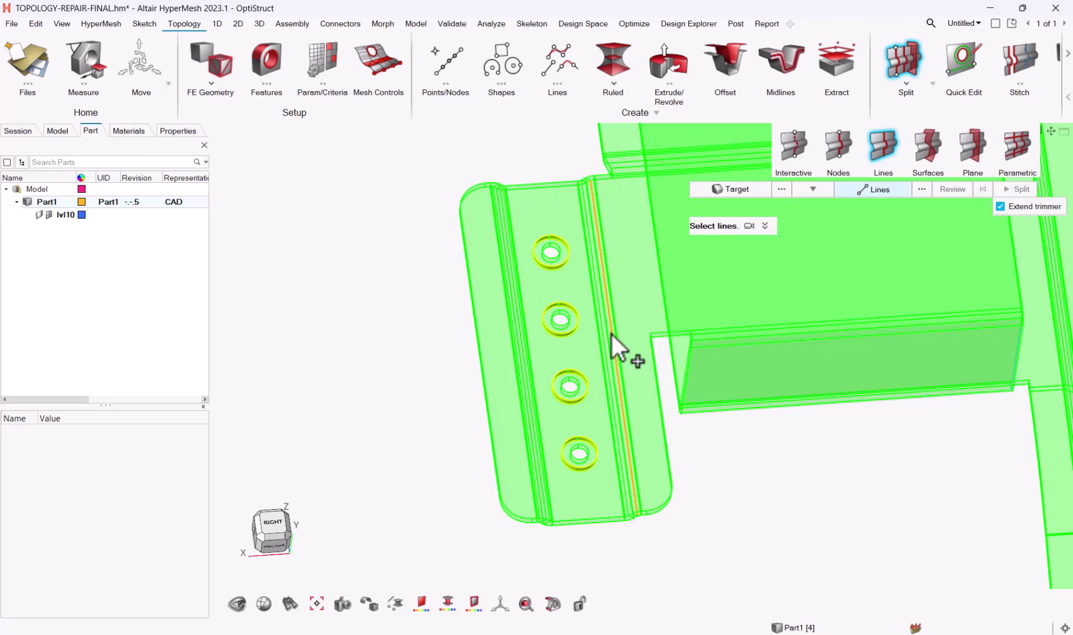
{"action": "mouse_move", "coordinate": [689, 458]}
{"action": "middle_mouse_down"}
{"action": "mouse_move", "coordinate": [671, 462]}
{"action": "mouse_move", "coordinate": [697, 476]}
{"action": "mouse_move", "coordinate": [689, 458]}
{"action": "middle_mouse_up"}
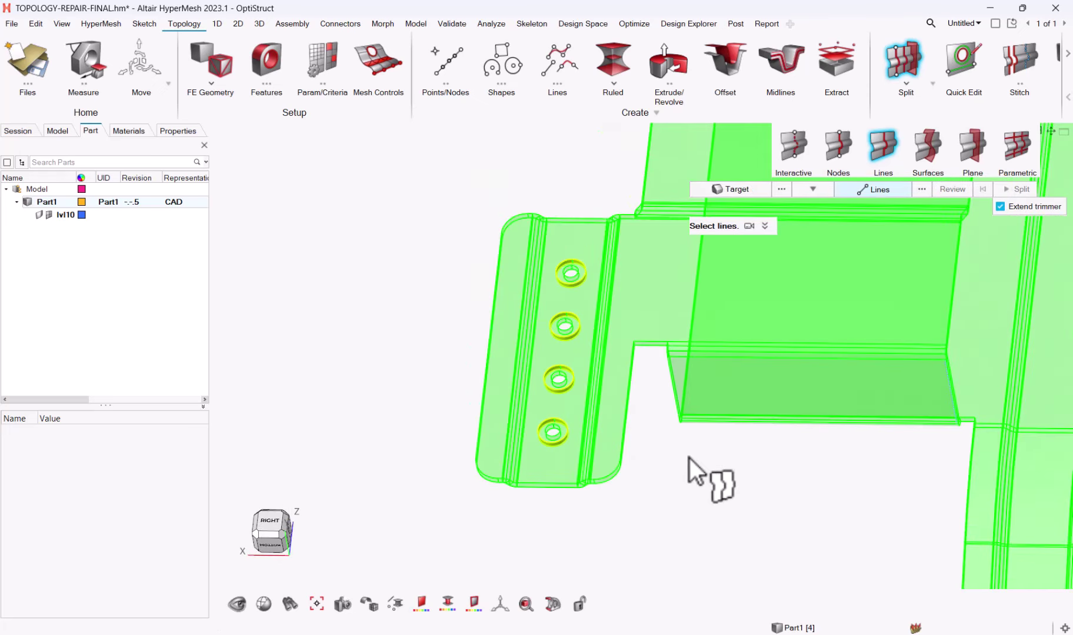
{"action": "right_click", "coordinate": [637, 411]}
{"action": "mouse_move", "coordinate": [732, 515]}
{"action": "middle_mouse_down"}
{"action": "mouse_move", "coordinate": [688, 488]}
{"action": "mouse_move", "coordinate": [771, 474]}
{"action": "mouse_move", "coordinate": [752, 501]}
{"action": "mouse_move", "coordinate": [656, 530]}
{"action": "mouse_move", "coordinate": [617, 515]}
{"action": "middle_mouse_up"}
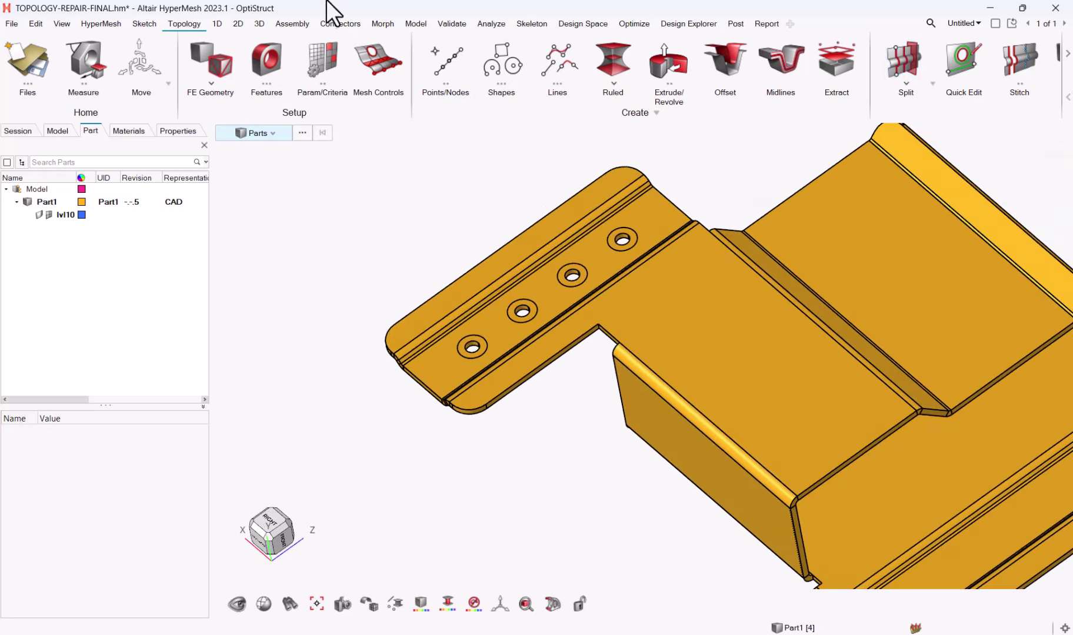
Select the four washer solids for map meshing
{"action": "left_click", "coordinate": [257, 24]}
{"action": "left_click", "coordinate": [387, 58]}
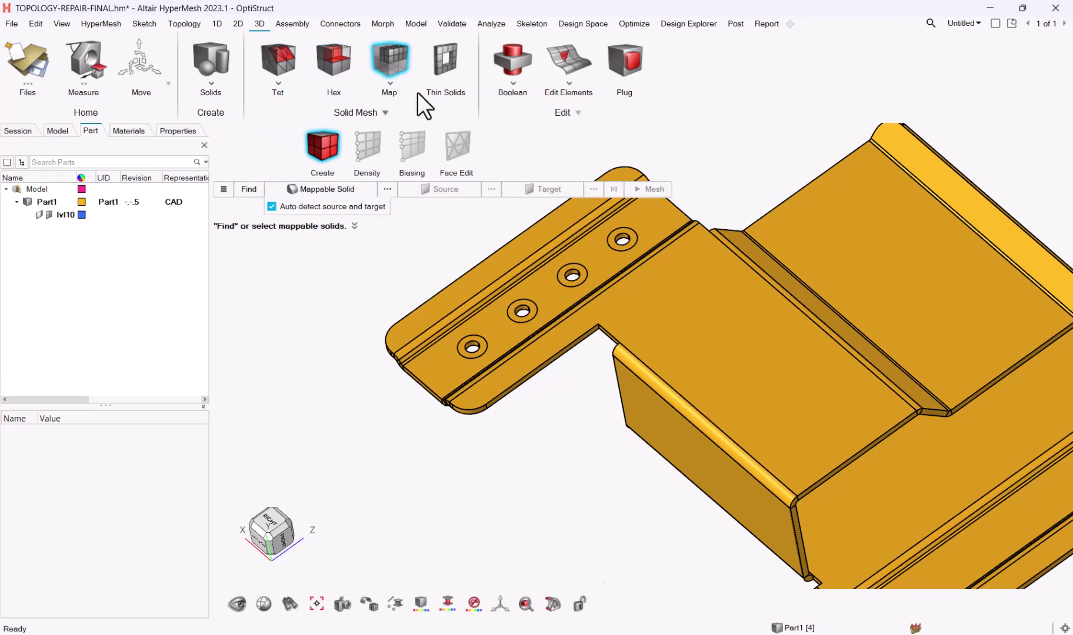
{"action": "left_click", "coordinate": [474, 347]}
{"action": "left_click", "coordinate": [522, 312]}
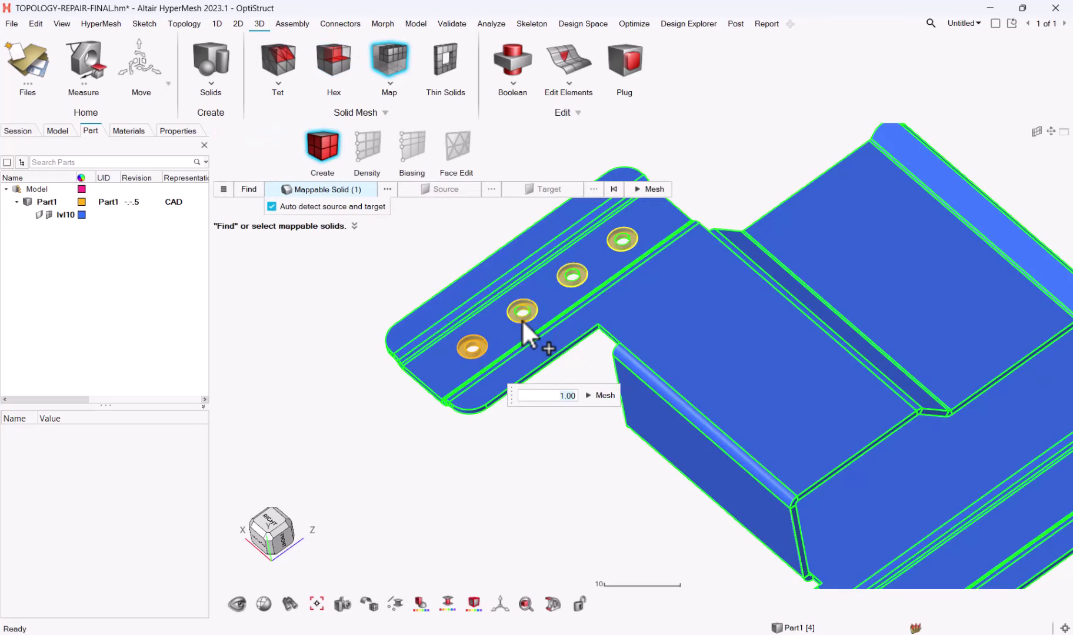
{"action": "left_click", "coordinate": [580, 276]}
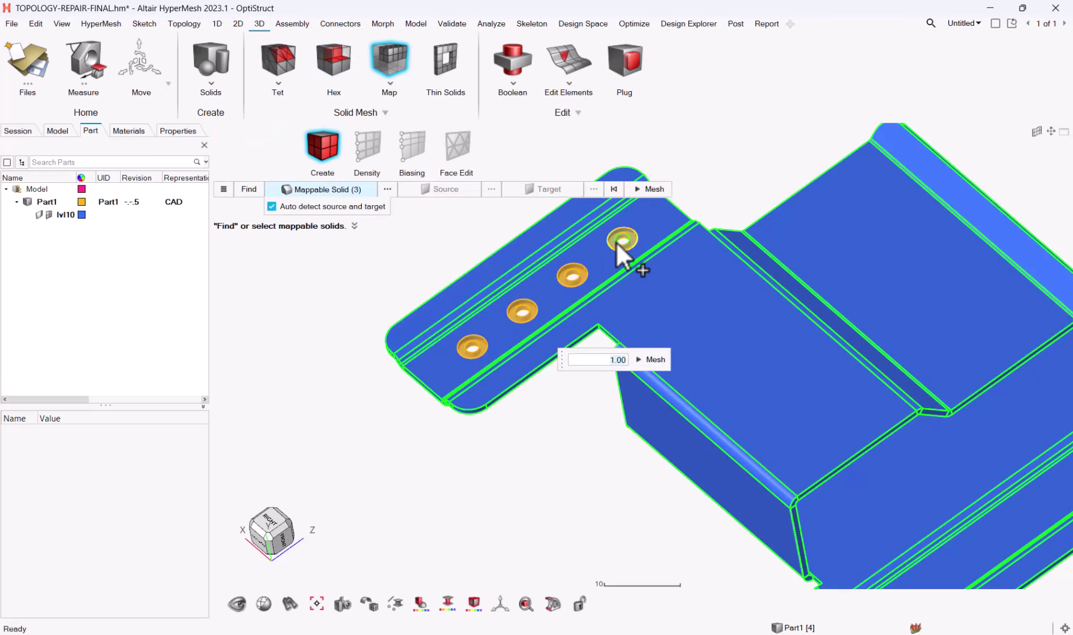
{"action": "left_click", "coordinate": [617, 247]}
{"action": "left_click", "coordinate": [650, 189]}
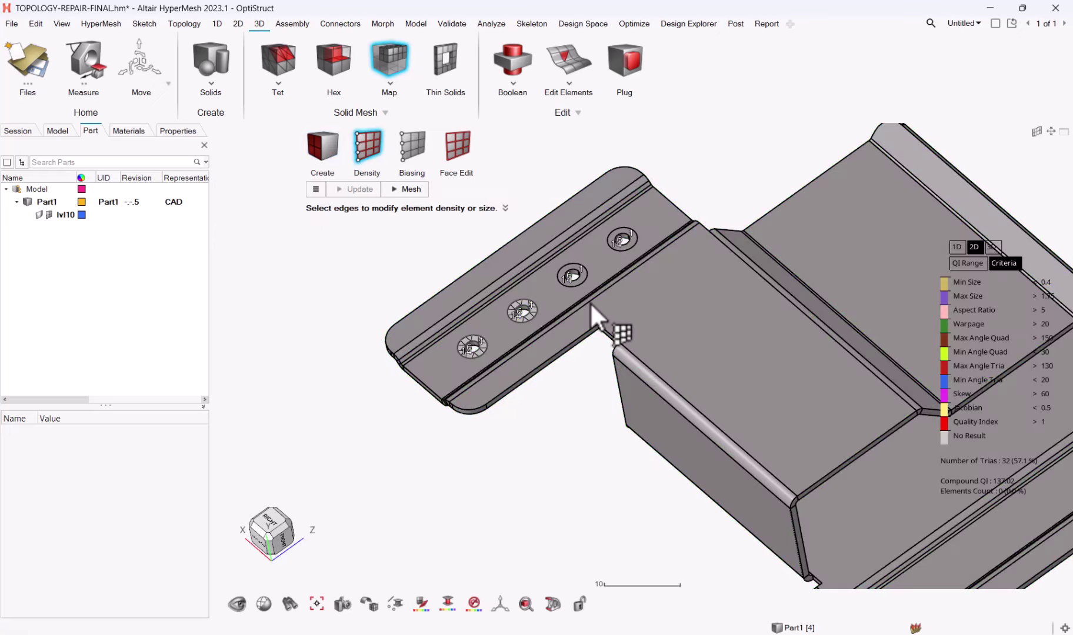
{"action": "scroll", "coordinate": [609, 230], "scroll_direction": "up", "scroll_amount": 3}
{"action": "scroll", "coordinate": [609, 229], "scroll_direction": "up", "scroll_amount": 2}
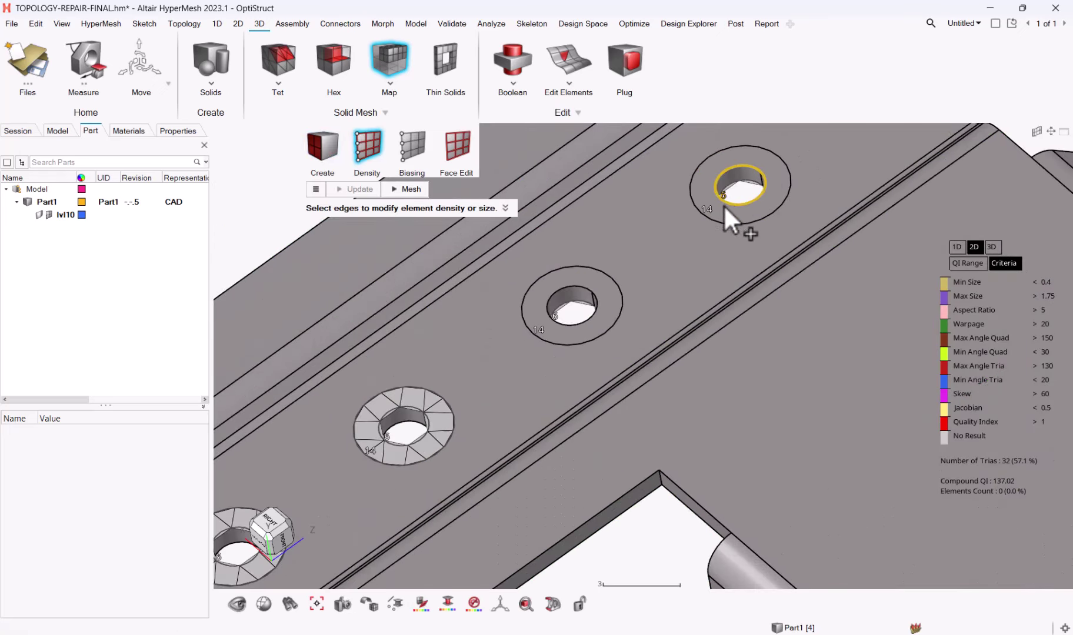
Select the inner hole edge and outer washer edge of all four holes for density
{"action": "left_click_drag", "start_coordinate": [687, 263], "coordinate": [574, 290], "text": "ctrl"}
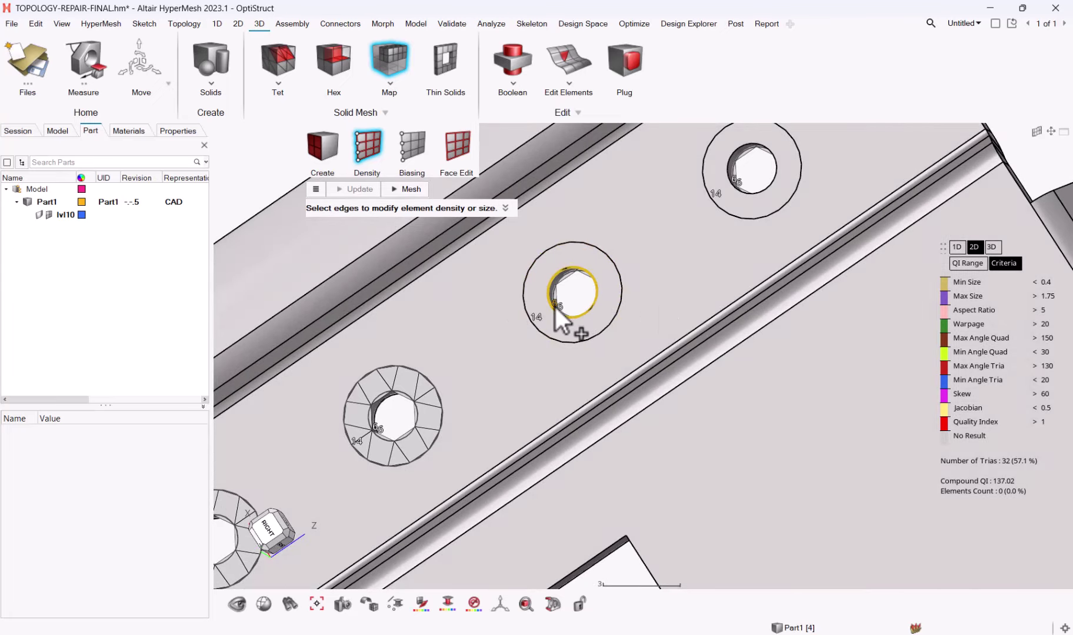
{"action": "left_click", "coordinate": [555, 307]}
{"action": "left_click", "coordinate": [530, 320]}
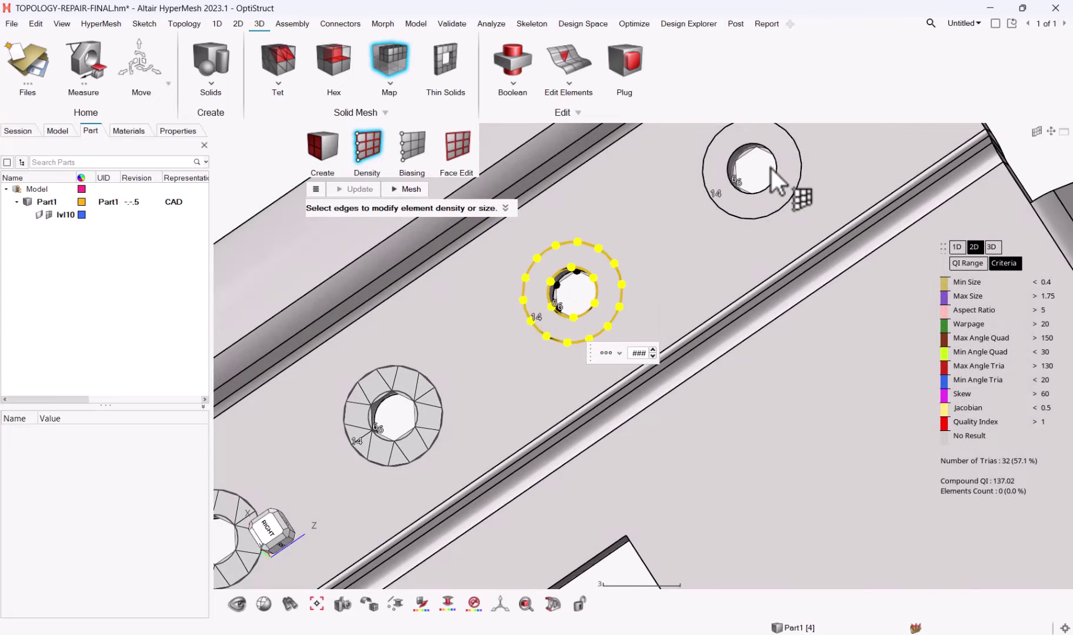
{"action": "left_click", "coordinate": [729, 186]}
{"action": "left_click", "coordinate": [713, 196]}
{"action": "scroll", "coordinate": [682, 247], "scroll_direction": "down", "scroll_amount": 3}
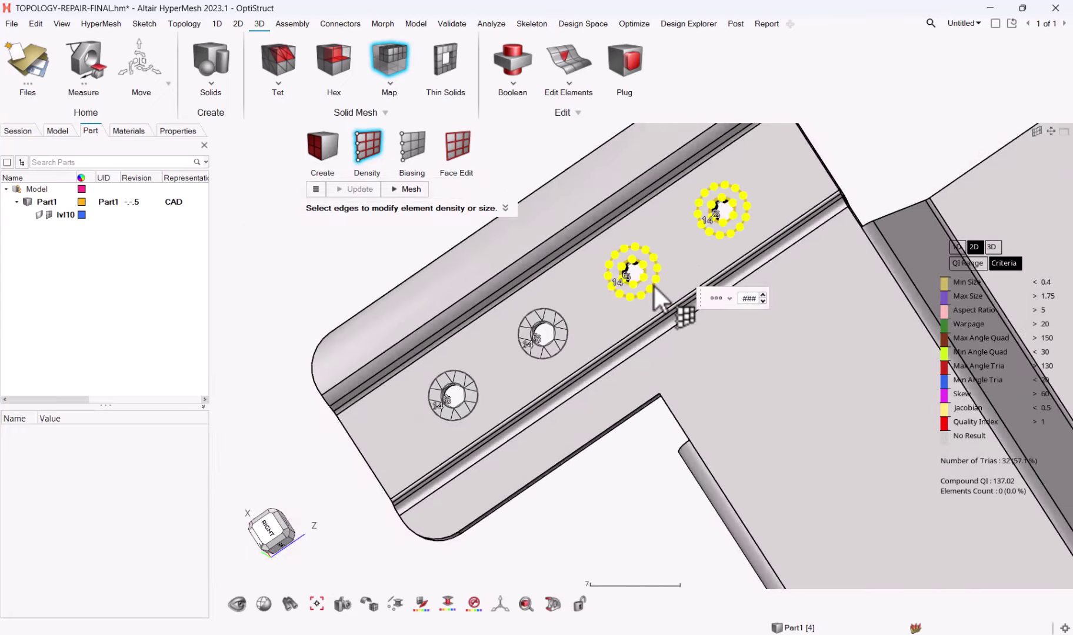
{"action": "left_click", "coordinate": [536, 345]}
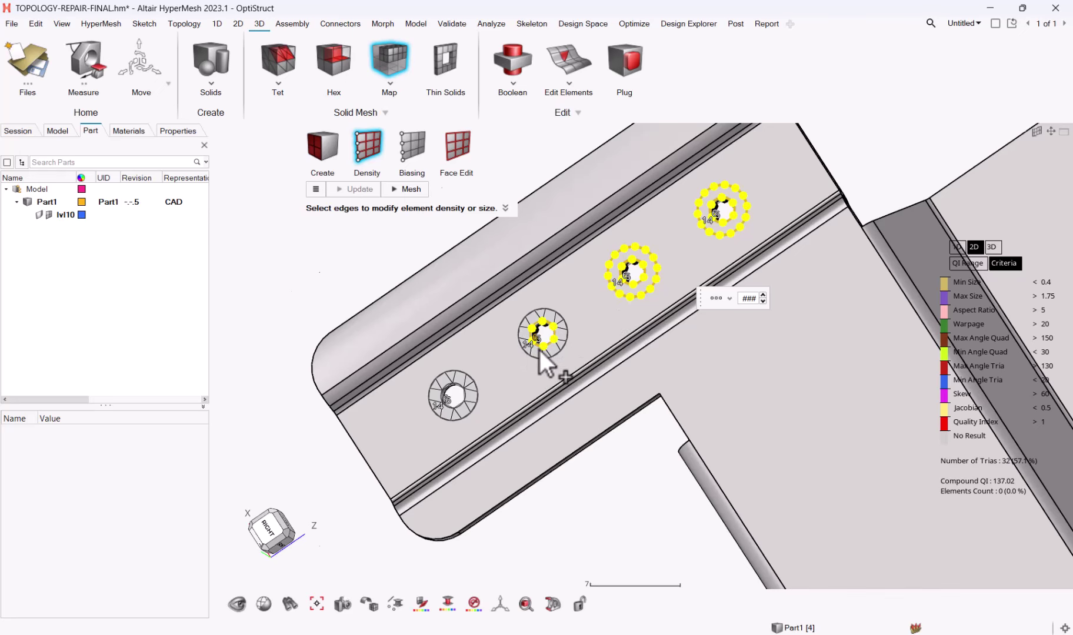
{"action": "scroll", "coordinate": [538, 351], "scroll_direction": "up", "scroll_amount": 5}
{"action": "left_click", "coordinate": [524, 355]}
{"action": "scroll", "coordinate": [524, 356], "scroll_direction": "down", "scroll_amount": 5}
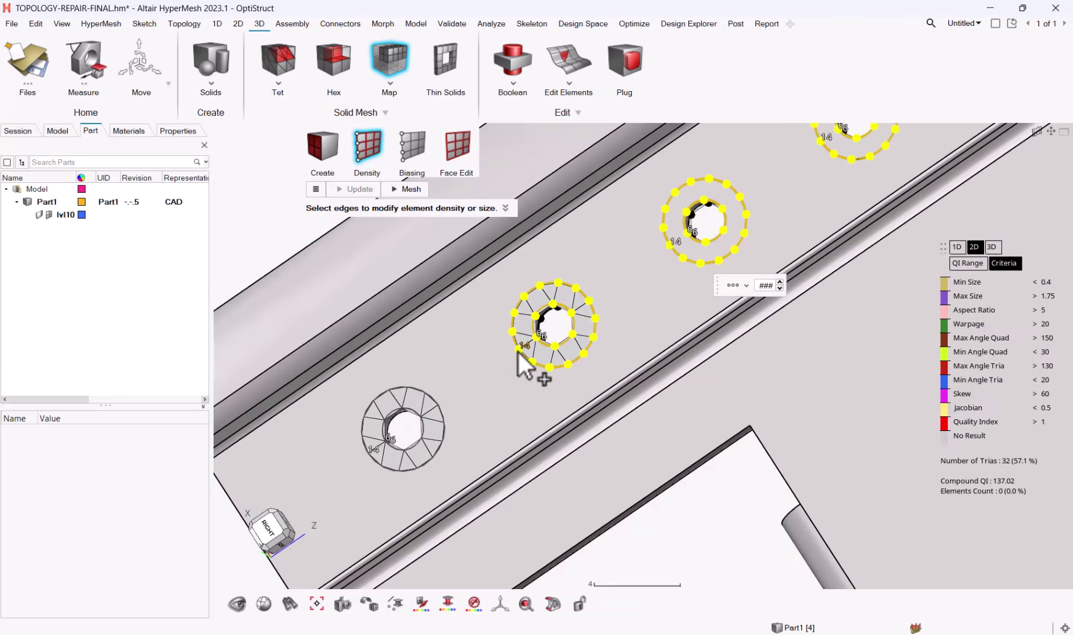
{"action": "left_click", "coordinate": [538, 327]}
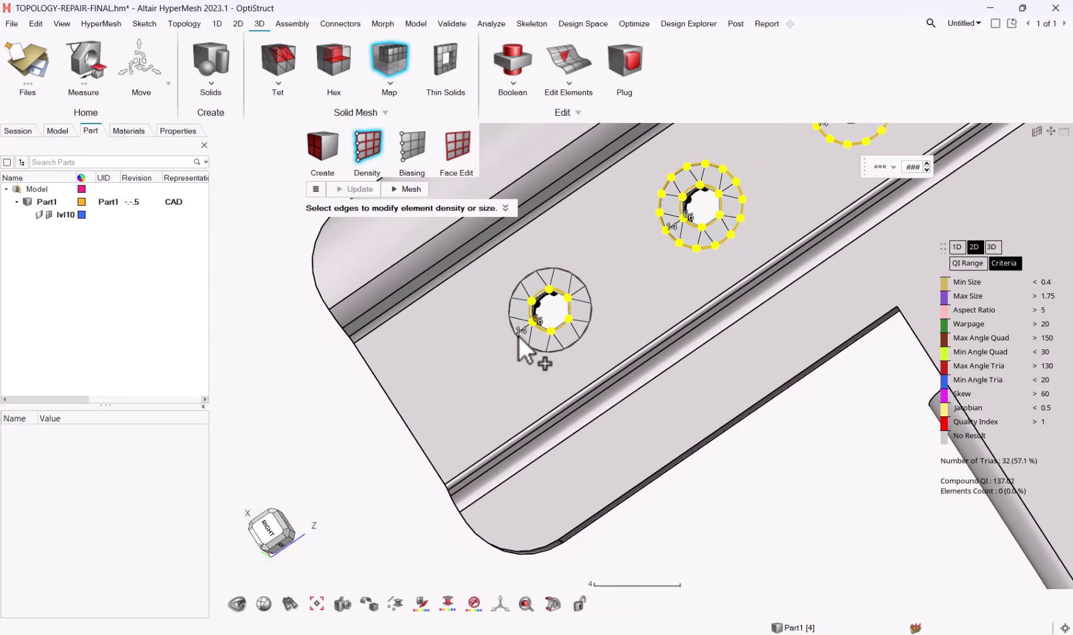
{"action": "left_click", "coordinate": [522, 342]}
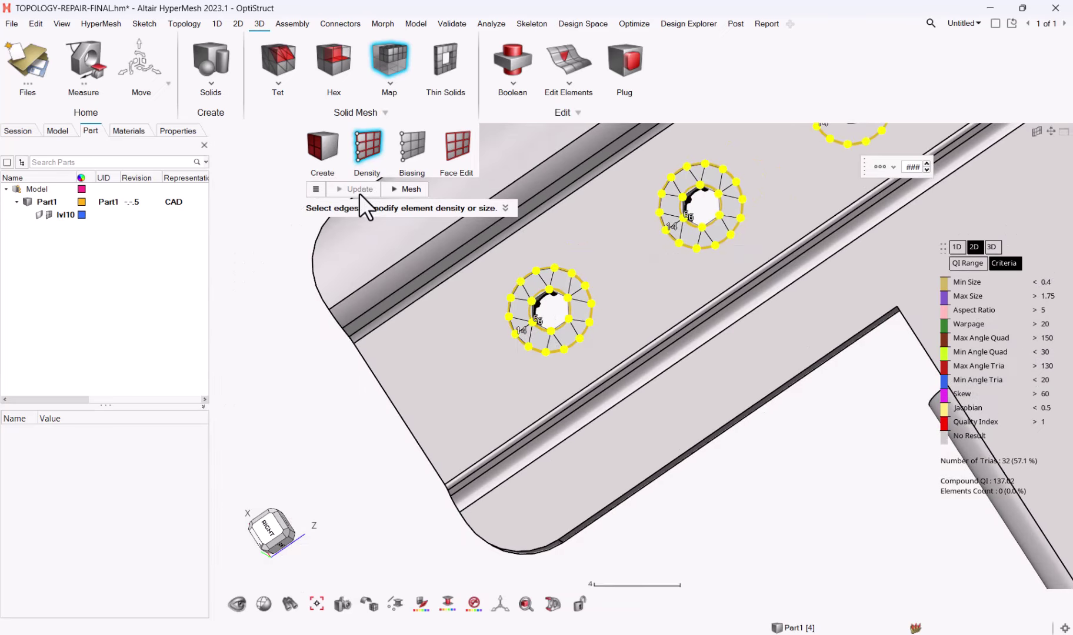
{"action": "middle_click_drag", "start_coordinate": [675, 246], "coordinate": [689, 314]}
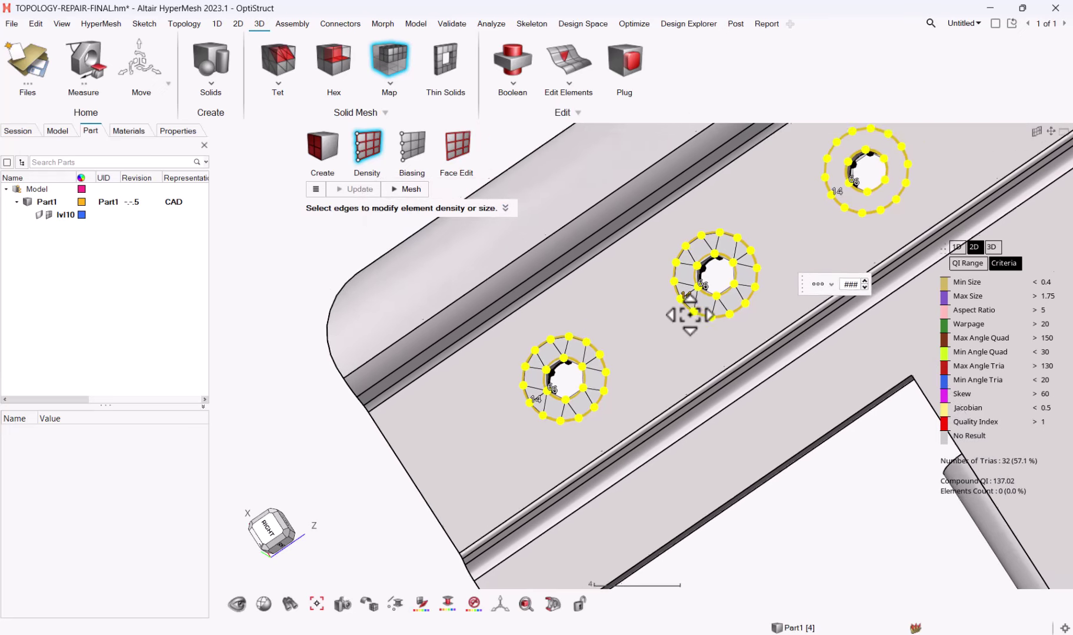
{"action": "scroll", "coordinate": [676, 300], "scroll_direction": "down", "scroll_amount": 5}
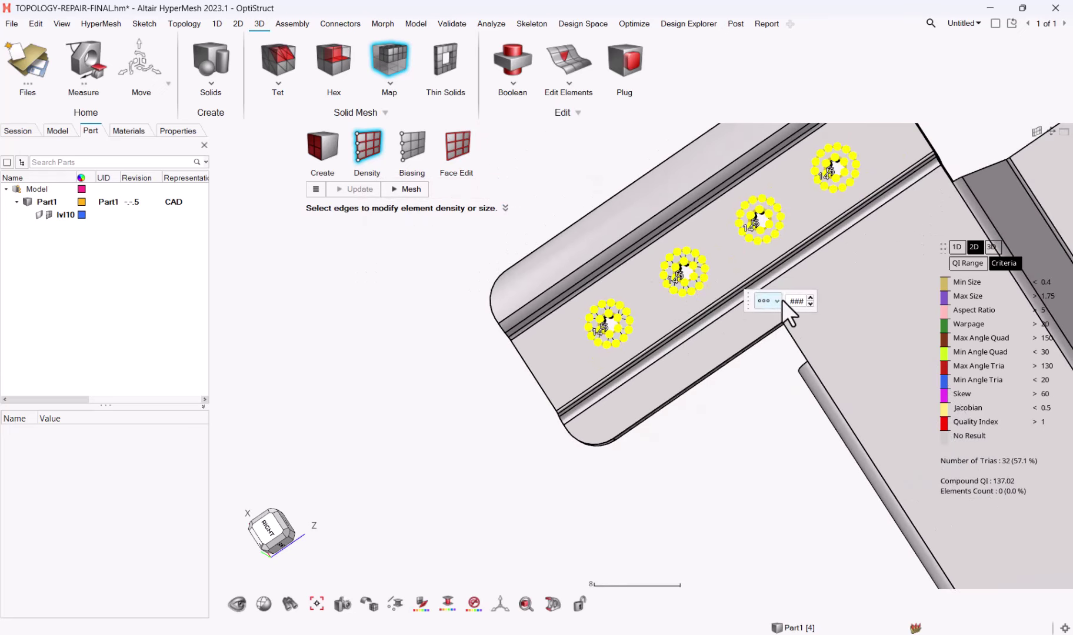
Set the edge density to 12 elements
{"action": "left_click", "coordinate": [792, 302]}
{"action": "left_click_drag", "start_coordinate": [794, 301], "coordinate": [817, 302]}
{"action": "type", "text": "12"}
{"action": "key", "text": "Return"}
Map-mesh the four washer rings and rotate to an isometric view to check them
{"action": "scroll", "coordinate": [693, 282], "scroll_direction": "up", "scroll_amount": 5}
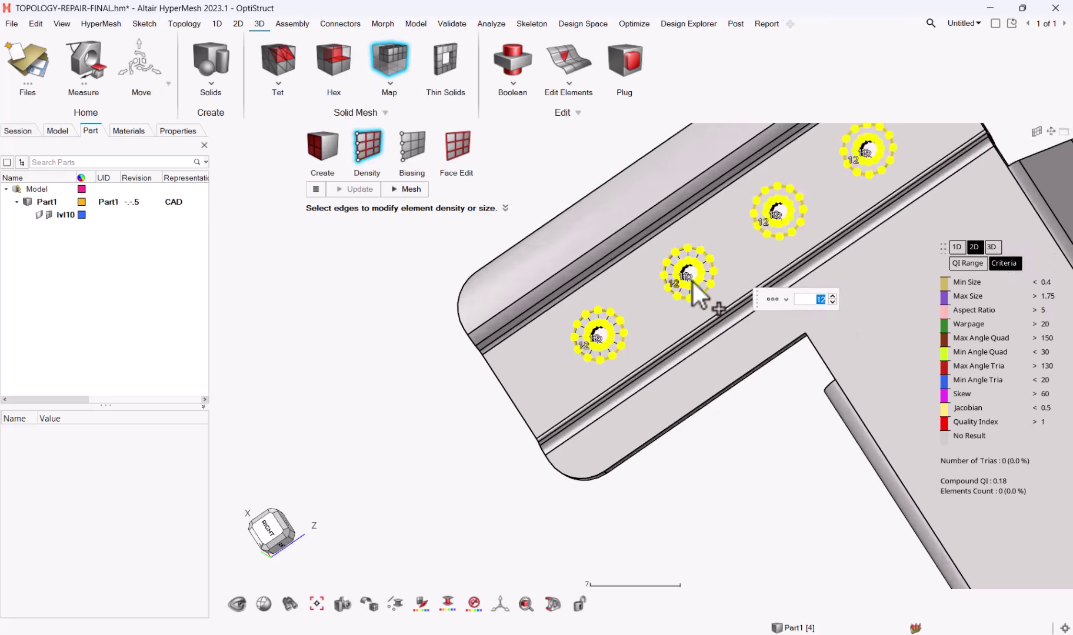
{"action": "left_click_drag", "start_coordinate": [653, 266], "coordinate": [763, 273], "text": "ctrl"}
{"action": "right_click_drag", "start_coordinate": [763, 274], "coordinate": [669, 283], "text": "ctrl"}
{"action": "scroll", "coordinate": [862, 212], "scroll_direction": "up", "scroll_amount": 4}
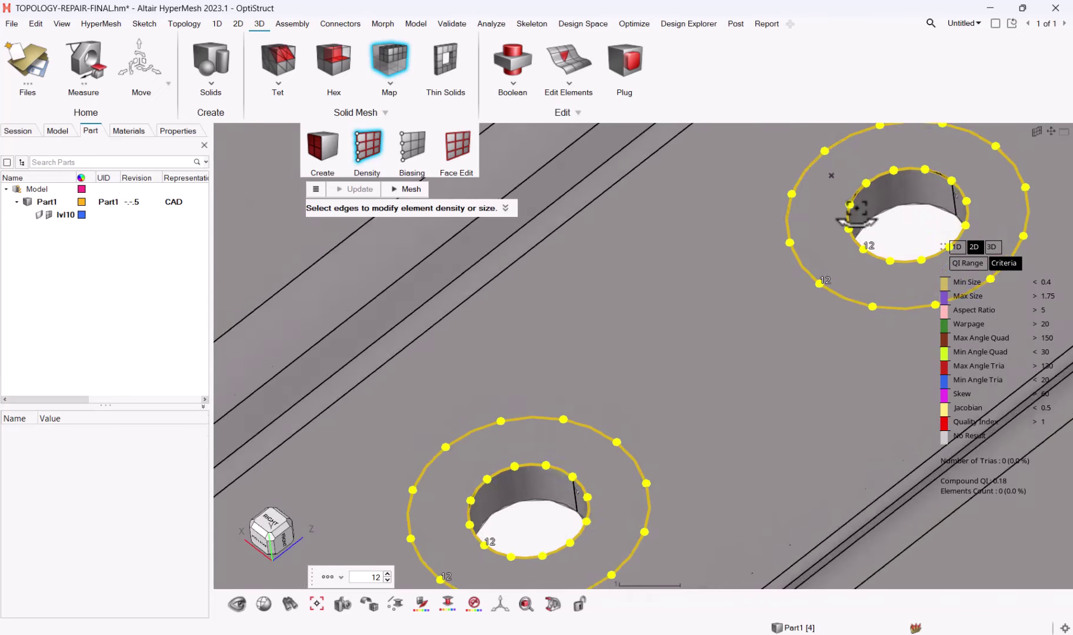
{"action": "scroll", "coordinate": [859, 227], "scroll_direction": "down", "scroll_amount": 3}
{"action": "left_click", "coordinate": [412, 189]}
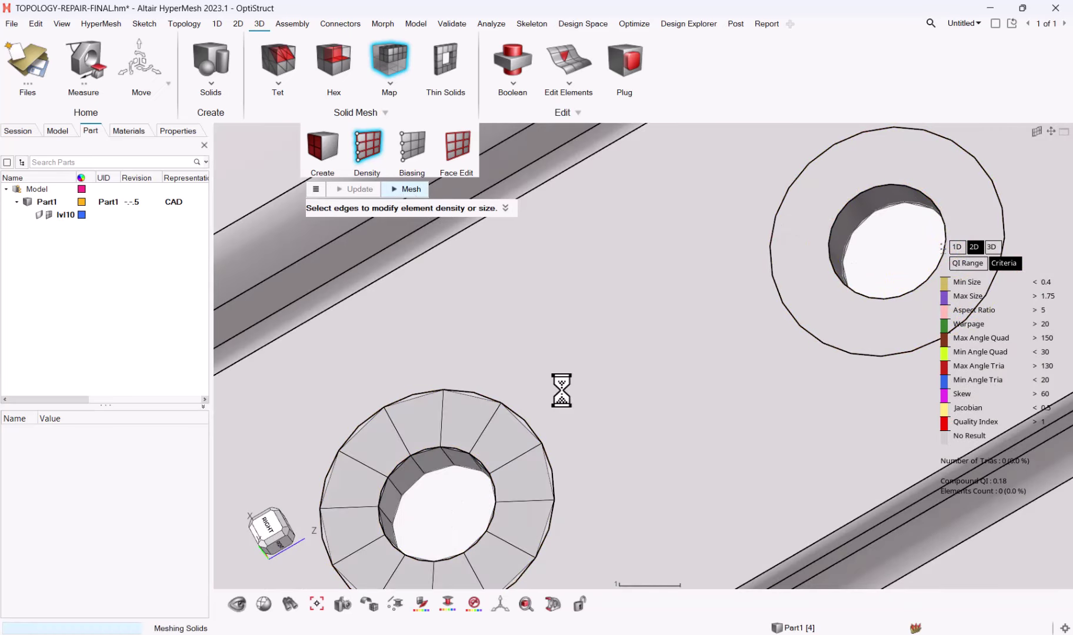
{"action": "scroll", "coordinate": [666, 342], "scroll_direction": "down", "scroll_amount": 5}
{"action": "left_click_drag", "start_coordinate": [640, 359], "coordinate": [661, 320], "text": "ctrl"}
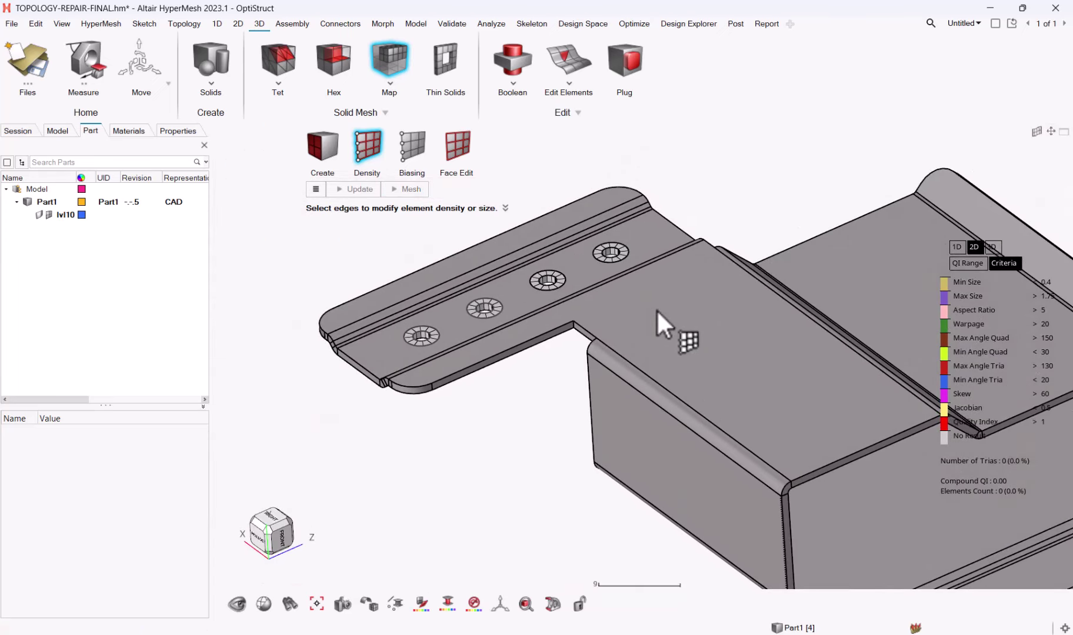
{"action": "right_click_drag", "start_coordinate": [661, 321], "coordinate": [609, 320], "text": "ctrl"}
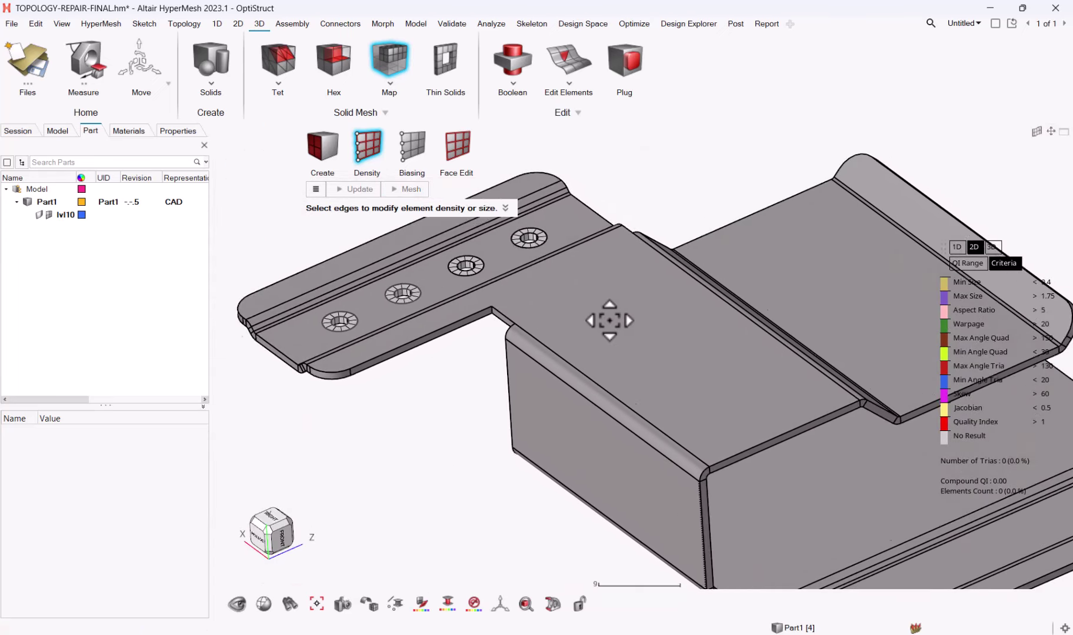
Hex-mesh the remaining bracket with Thin Solids and inspect it from above
{"action": "left_click", "coordinate": [435, 65]}
{"action": "left_click", "coordinate": [582, 322]}
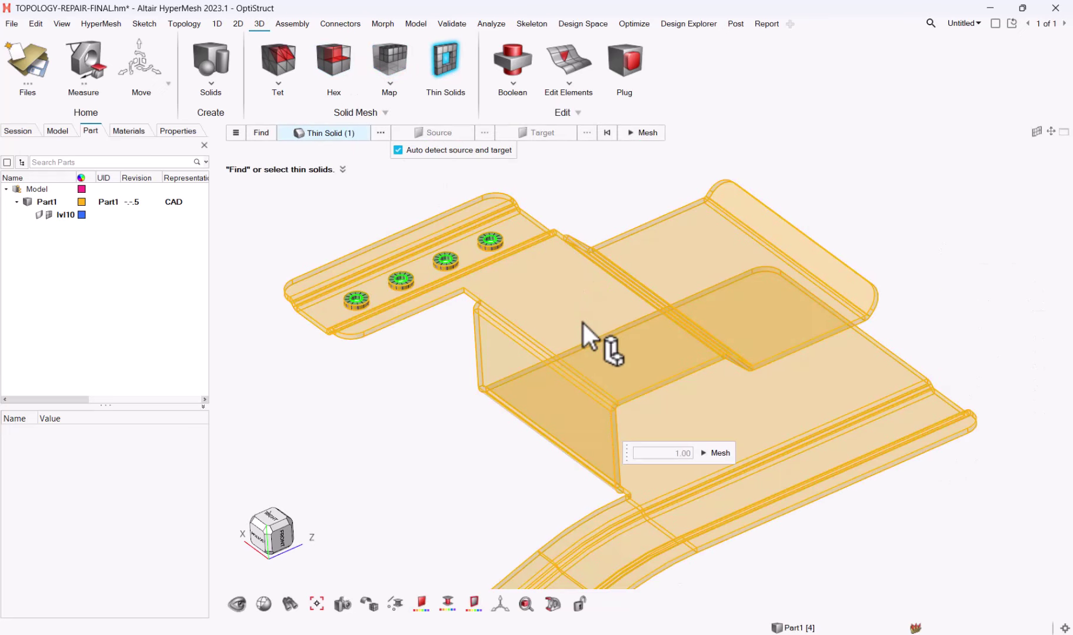
{"action": "left_click", "coordinate": [721, 453]}
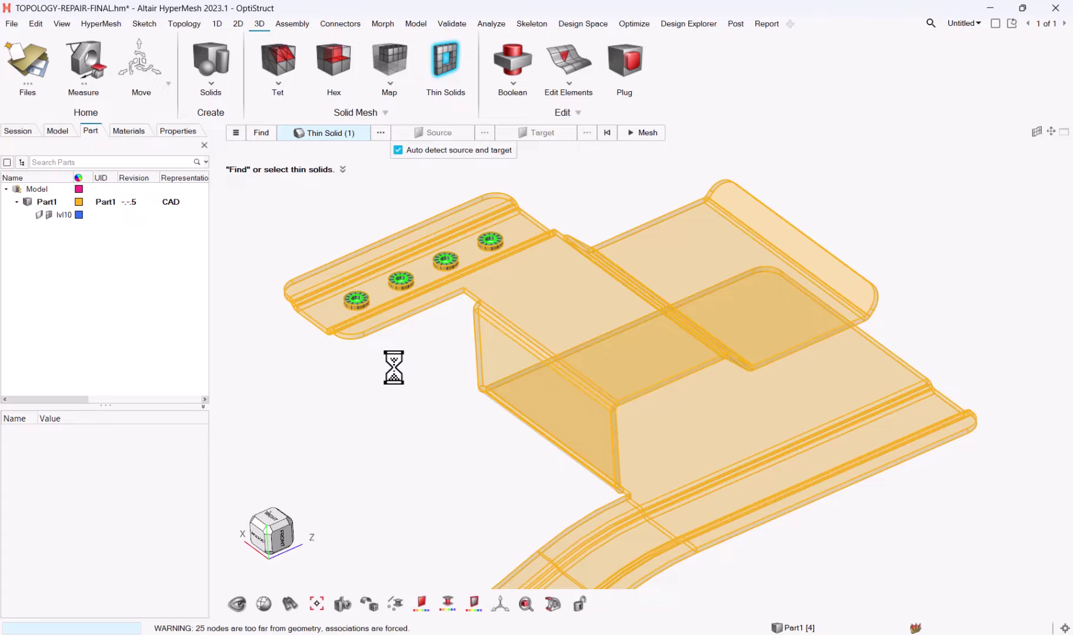
{"action": "scroll", "coordinate": [537, 347], "scroll_direction": "up", "scroll_amount": 5}
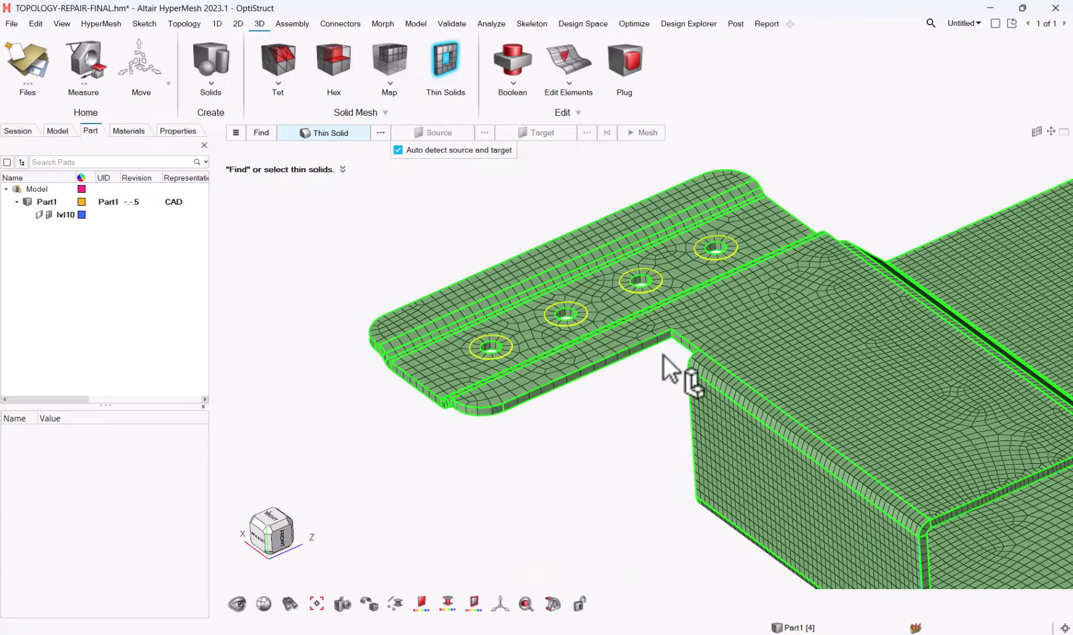
{"action": "left_click_drag", "start_coordinate": [663, 355], "coordinate": [777, 435], "text": "ctrl"}
{"action": "scroll", "coordinate": [757, 460], "scroll_direction": "down", "scroll_amount": 5}
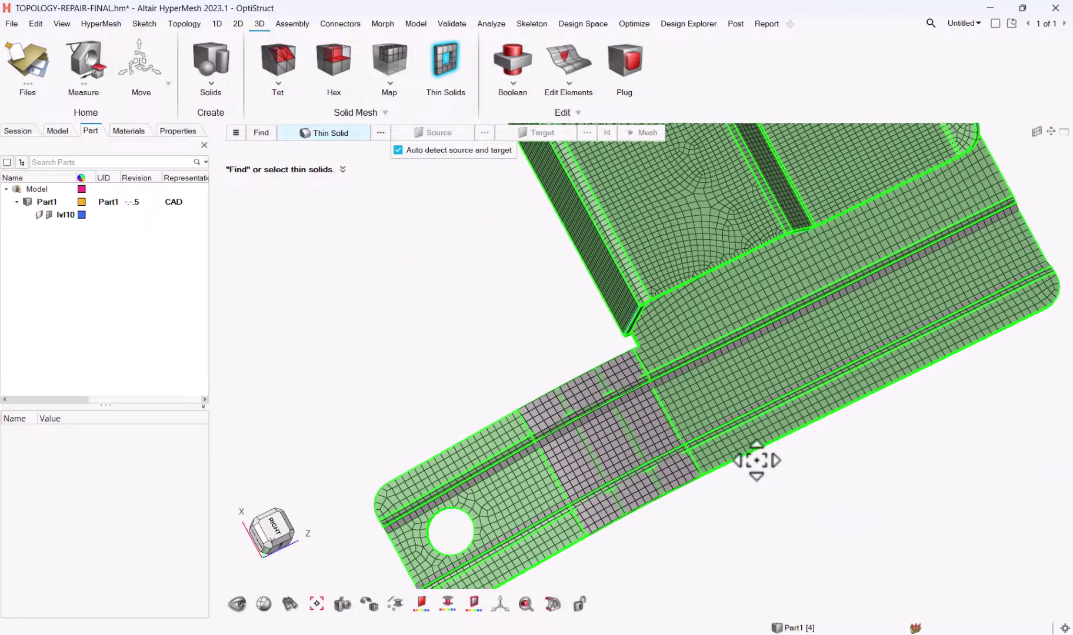
Save Part1 to the library as a Hexa Thin Solid representation
{"action": "right_click_drag", "start_coordinate": [655, 417], "coordinate": [658, 447], "text": "ctrl"}
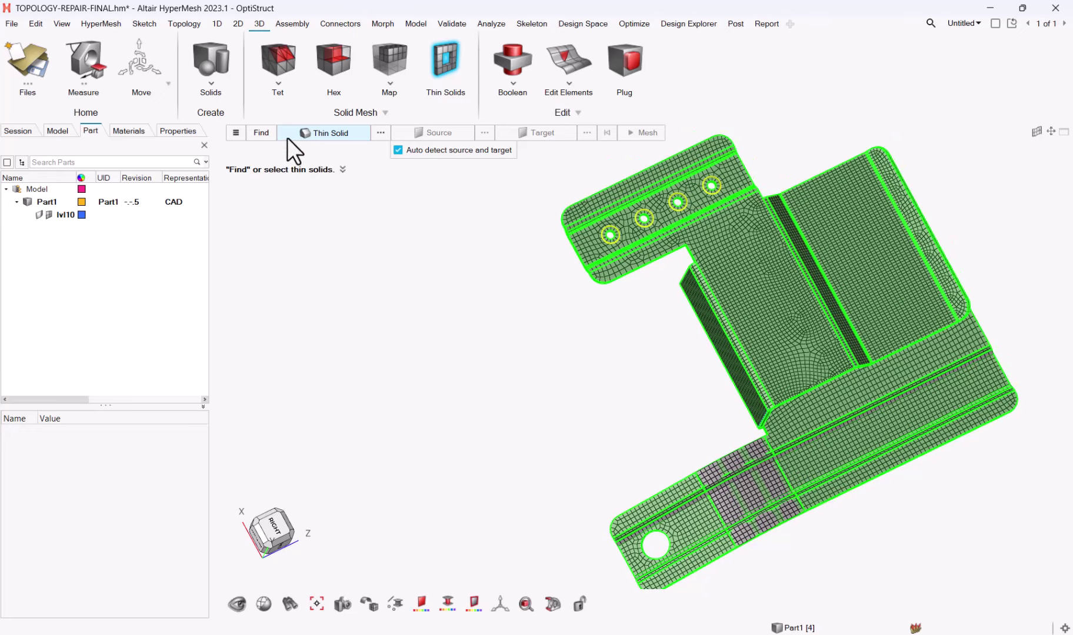
{"action": "left_click", "coordinate": [49, 206]}
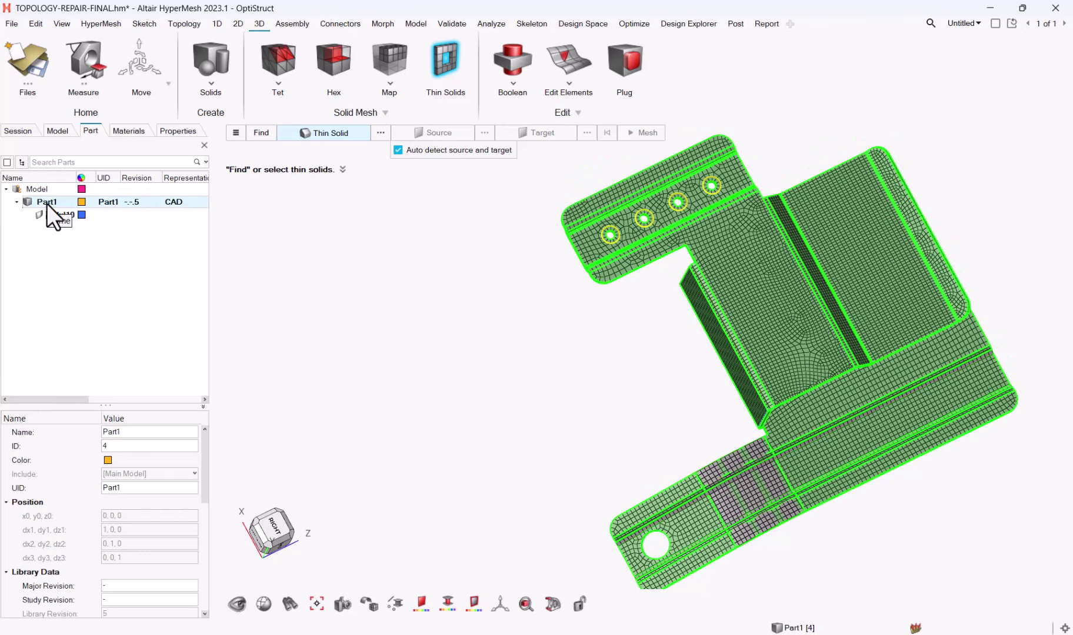
{"action": "right_click", "coordinate": [46, 202]}
{"action": "mouse_move", "coordinate": [106, 266]}
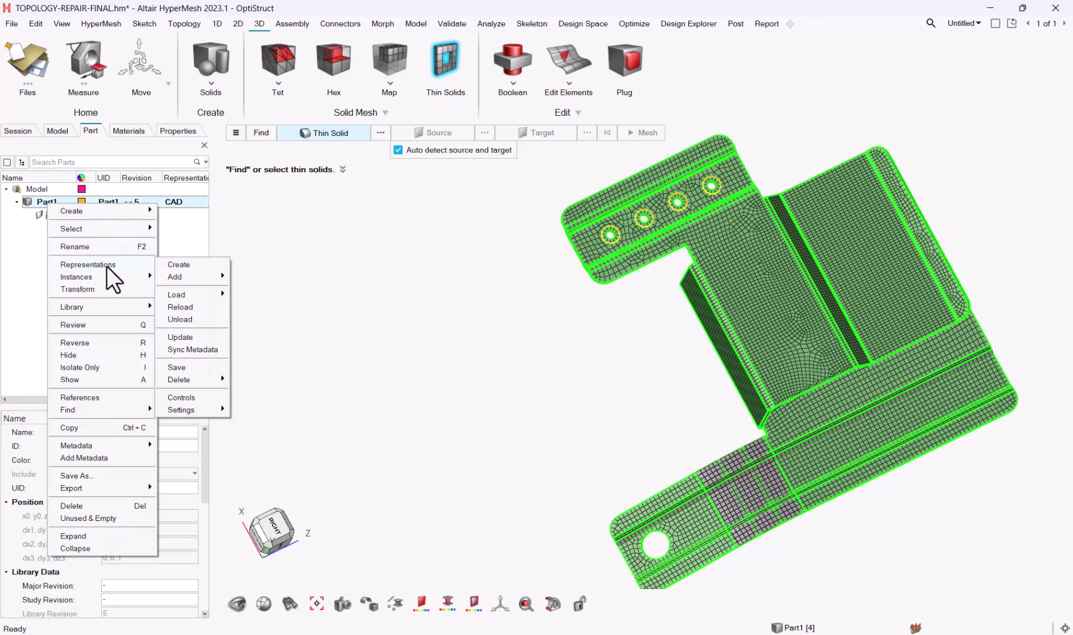
{"action": "left_click", "coordinate": [183, 370]}
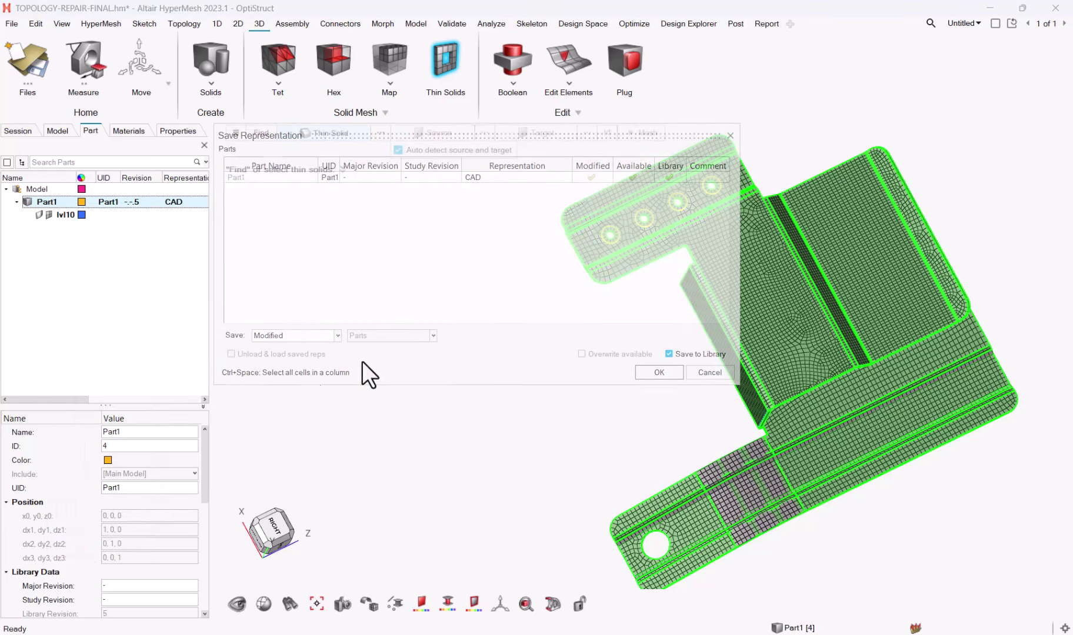
{"action": "left_click", "coordinate": [525, 180]}
{"action": "scroll", "coordinate": [518, 270], "scroll_direction": "down", "scroll_amount": 1}
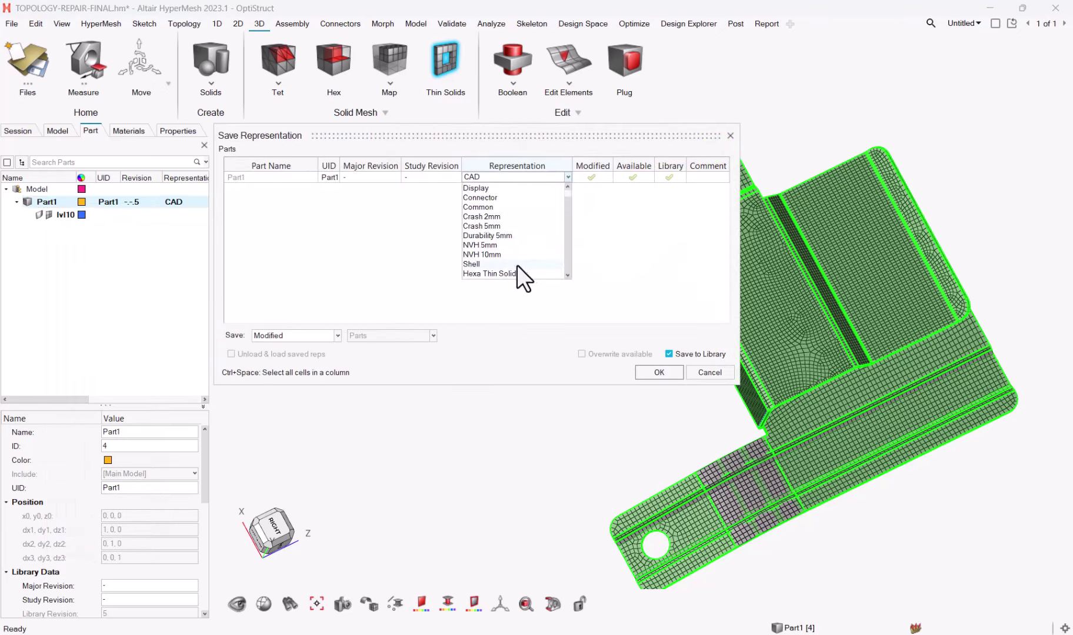
{"action": "left_click", "coordinate": [513, 273]}
{"action": "left_click", "coordinate": [661, 373]}
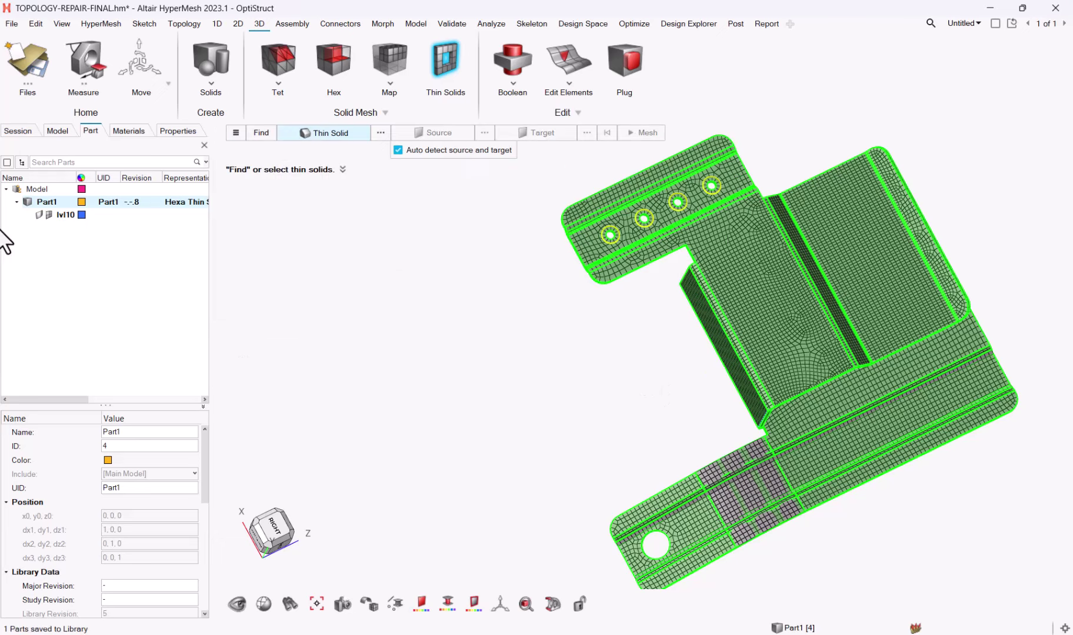
Update Part1's representation so it holds the new hexa thin-solid mesh
{"action": "right_click", "coordinate": [55, 206]}
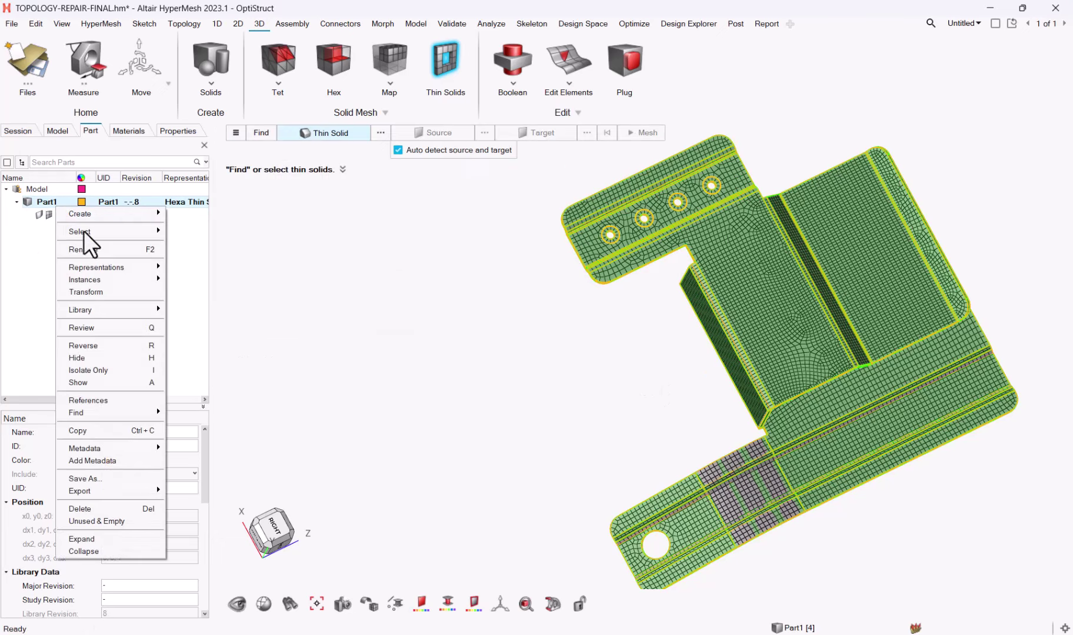
{"action": "mouse_move", "coordinate": [111, 267]}
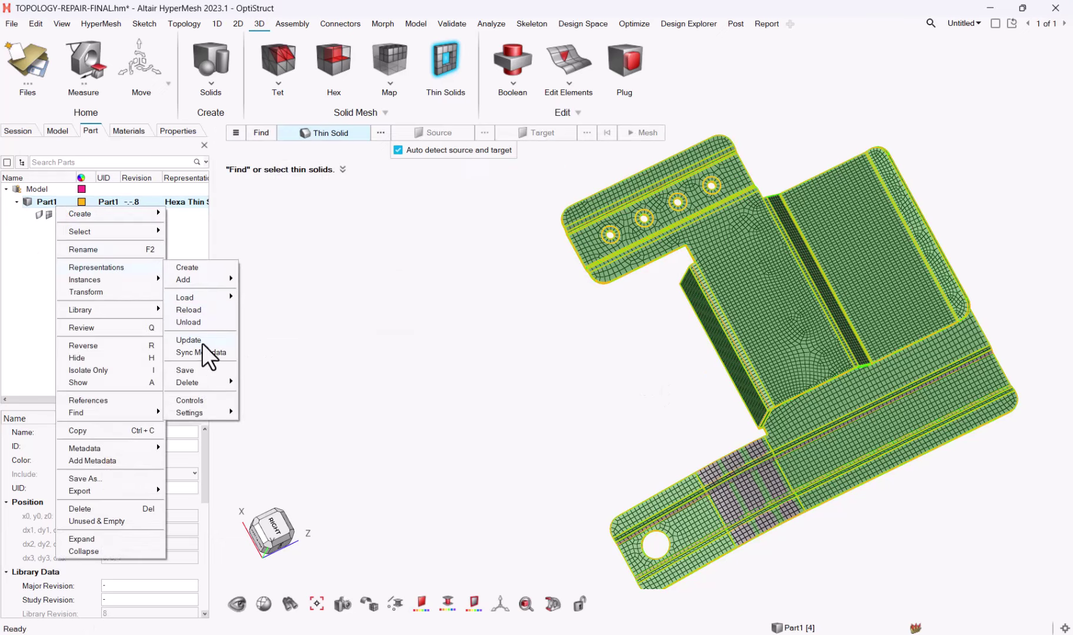
{"action": "left_click", "coordinate": [202, 341]}
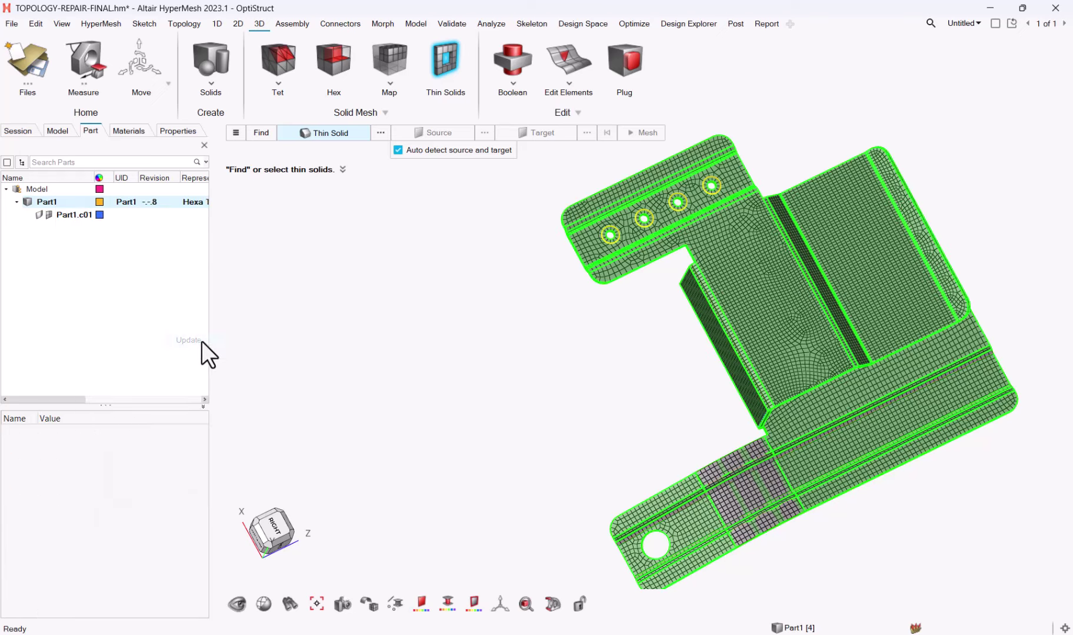
Show the materials list with Steel (ID 1, ISOTROPIC, E 210000.0, NU 0.3)
{"action": "left_click", "coordinate": [130, 131]}
{"action": "left_click", "coordinate": [165, 130]}
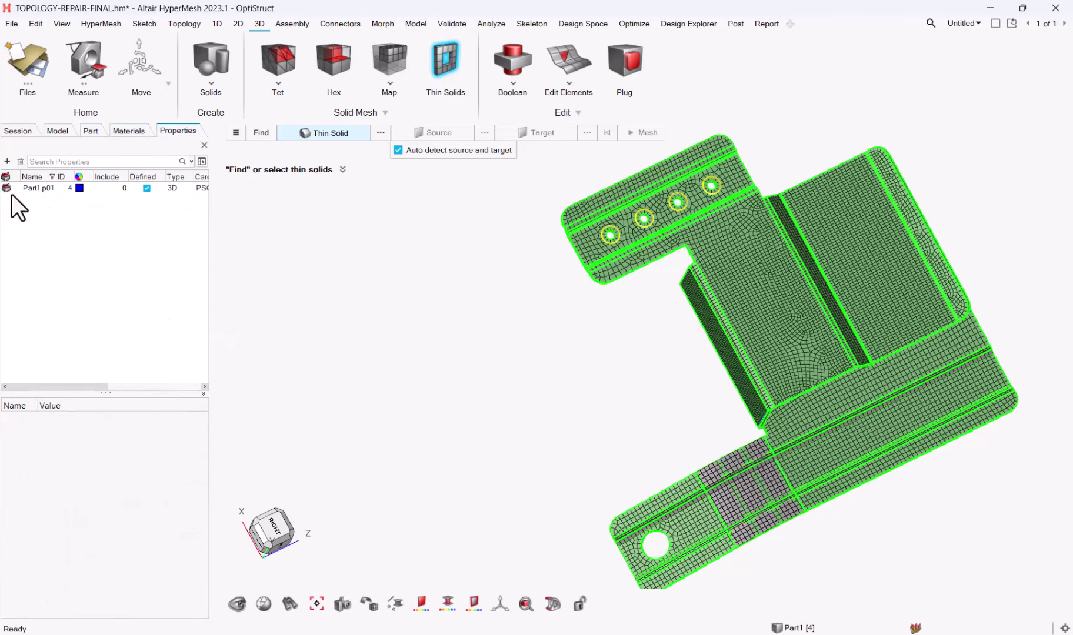
{"action": "left_click", "coordinate": [119, 135]}
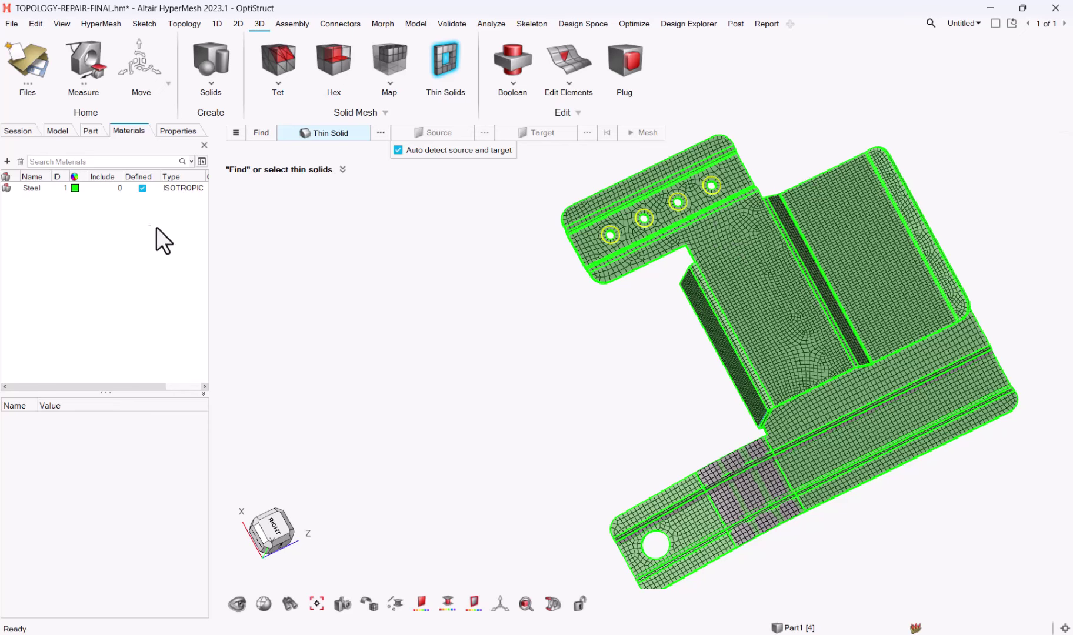
Bring up Steel's Library > Load options: from AMDC, by ID, by Name
{"action": "right_click", "coordinate": [28, 186]}
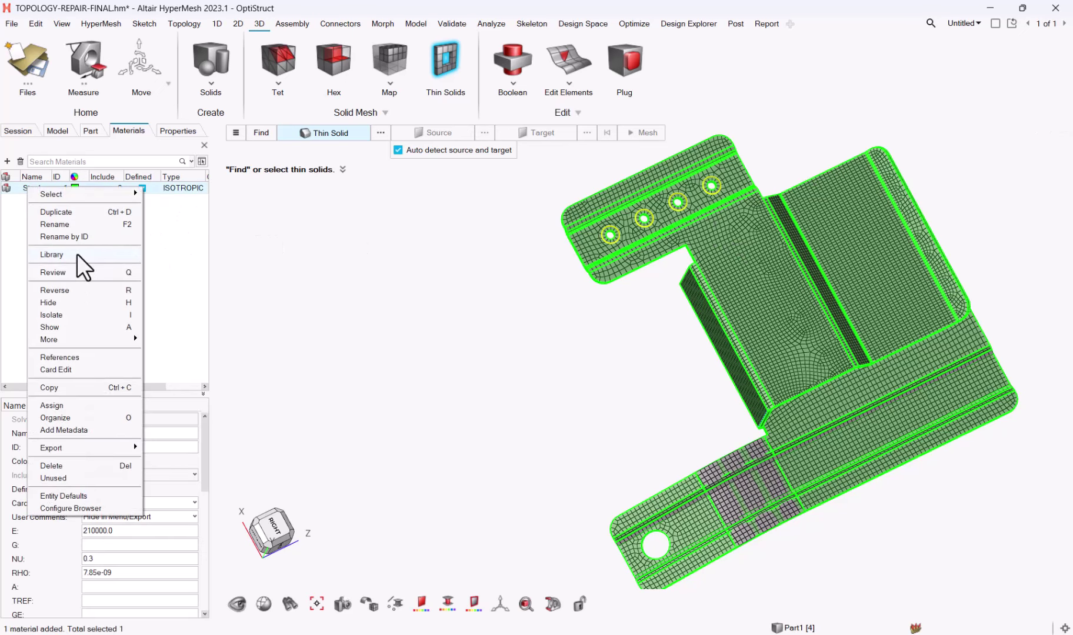
{"action": "mouse_move", "coordinate": [82, 255]}
{"action": "mouse_move", "coordinate": [167, 267]}
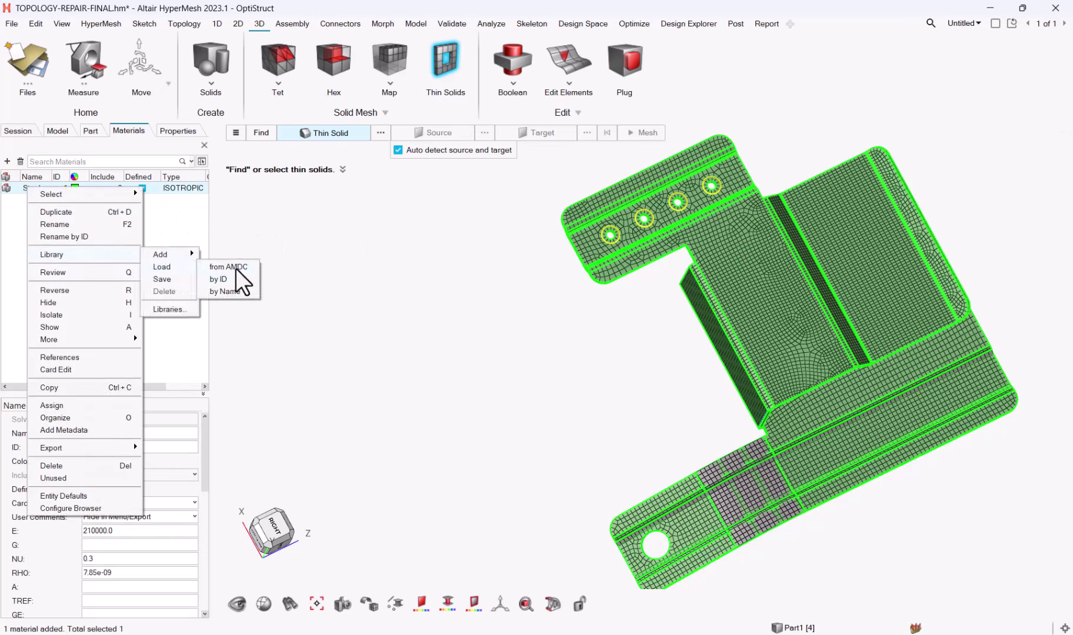